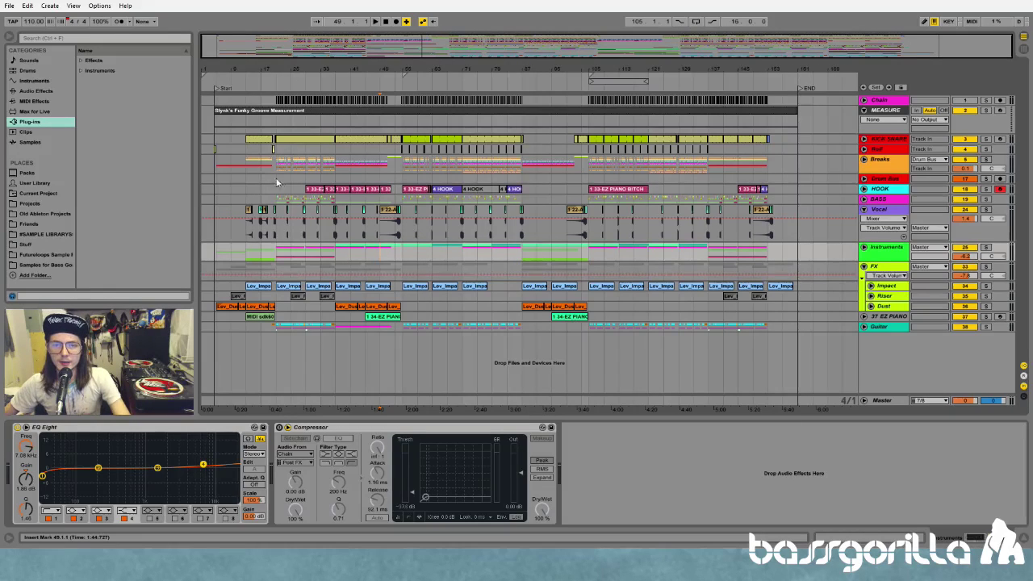
# - Play the full arrangement from bar 53 through the following drop section and stop playback at bar 71
pyautogui.click(396, 181)
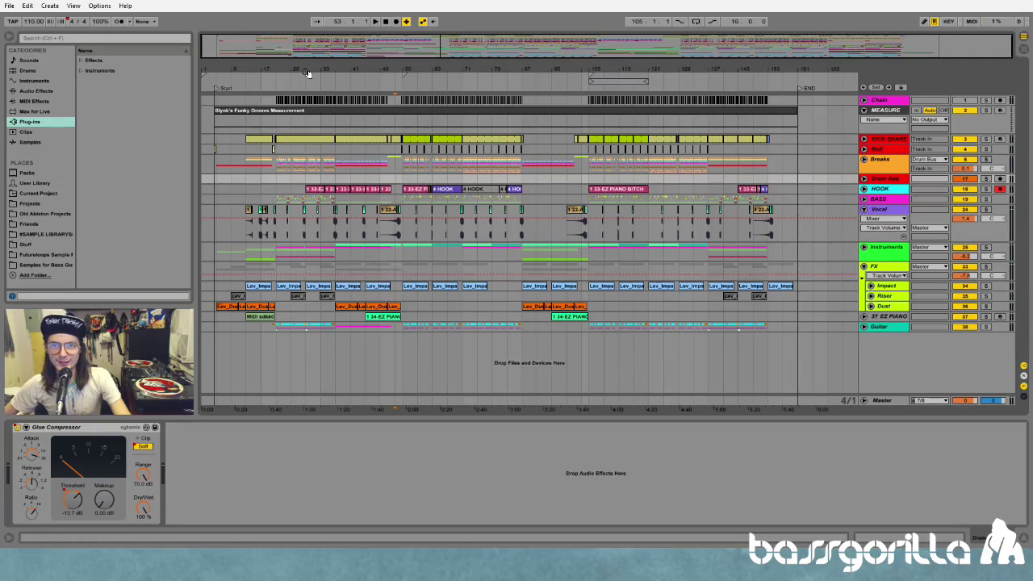
pyautogui.press('space')
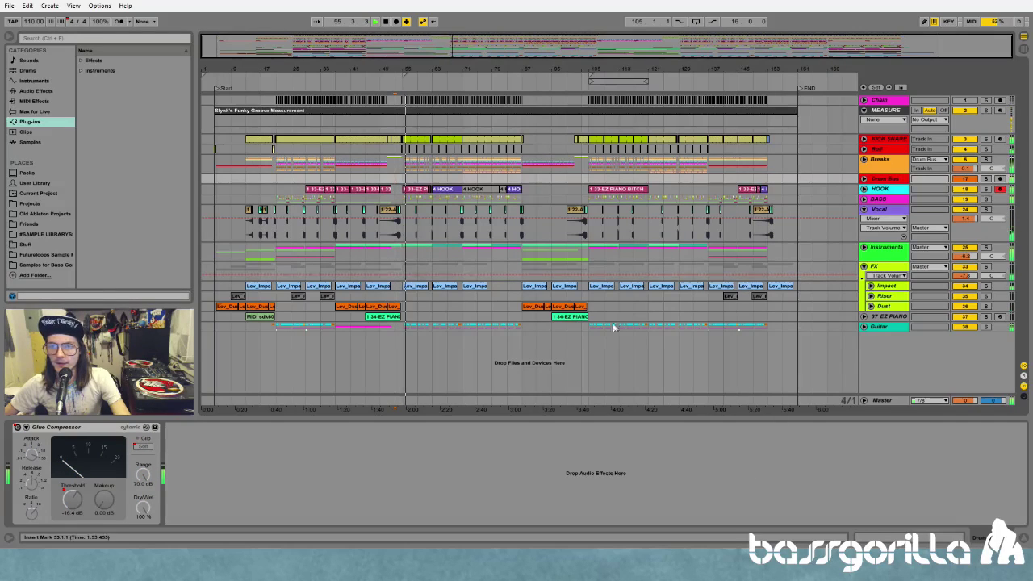
pyautogui.press('+')
pyautogui.press('+')
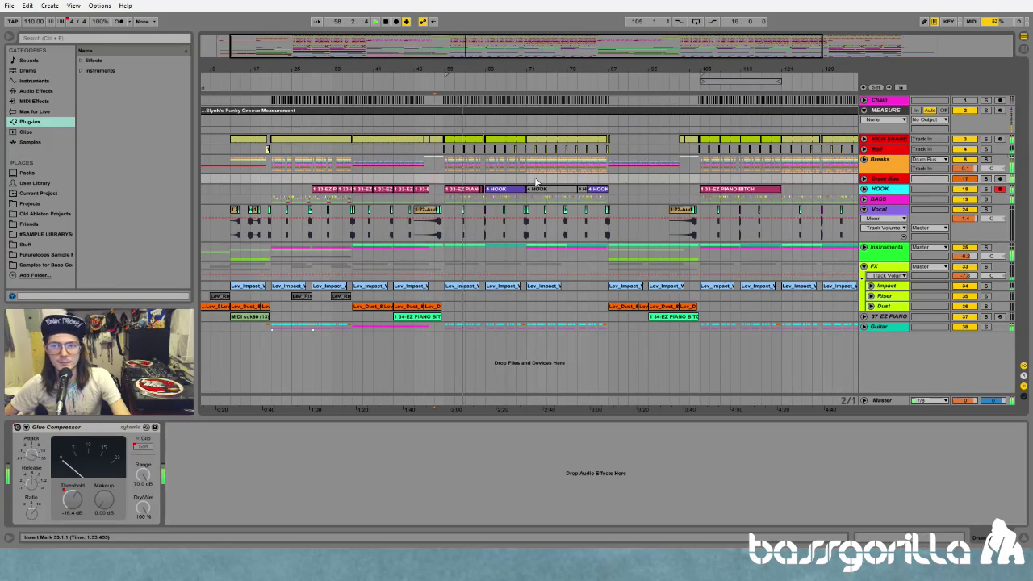
pyautogui.press('-')
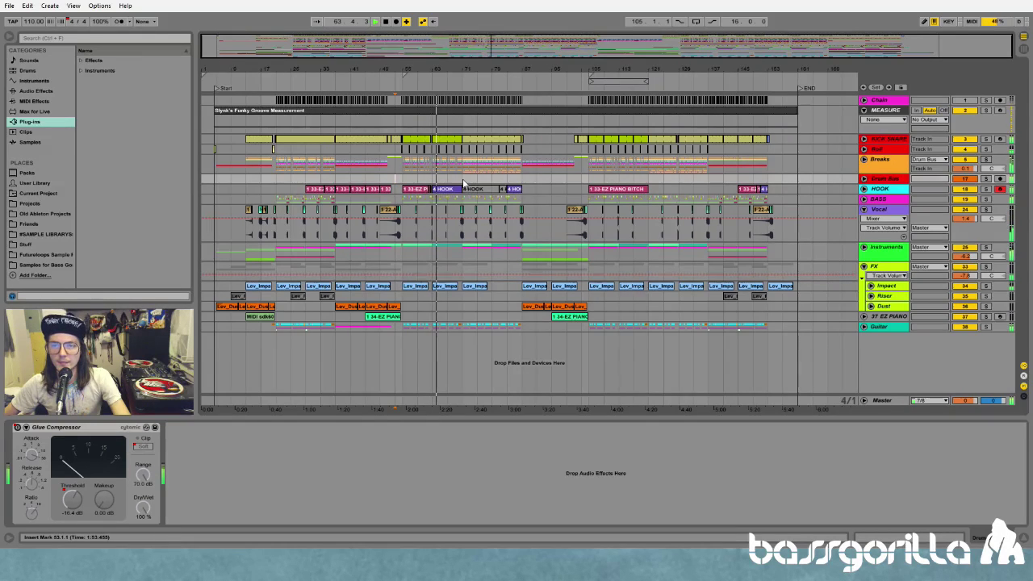
pyautogui.moveTo(463, 181); pyautogui.dragTo(401, 182)
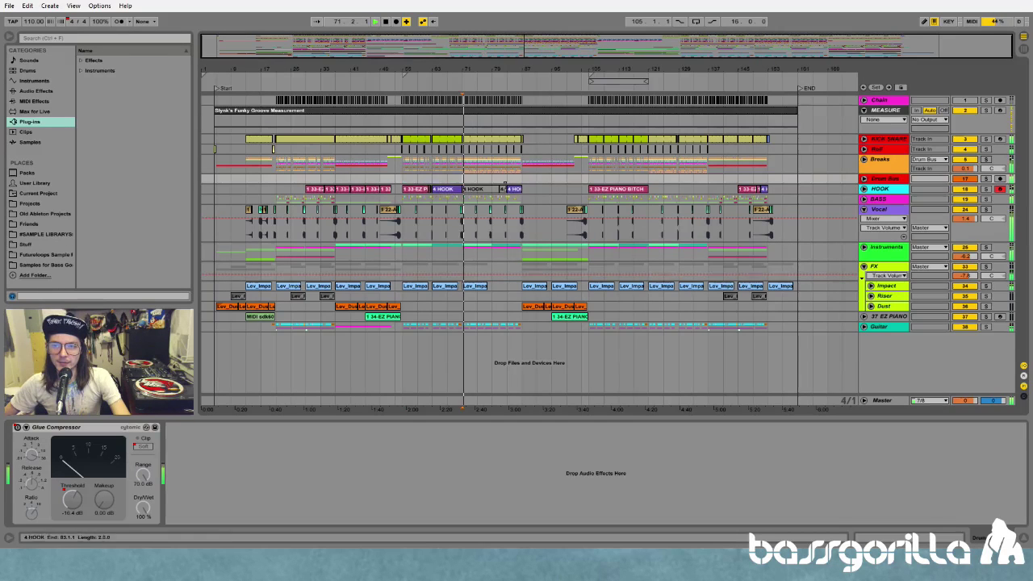
pyautogui.press('space')
# - Expand the BASS group and unfold its tracks to show the Chops clips and automation from about bar 52 to 71
pyautogui.moveTo(416, 63); pyautogui.dragTo(437, 68)
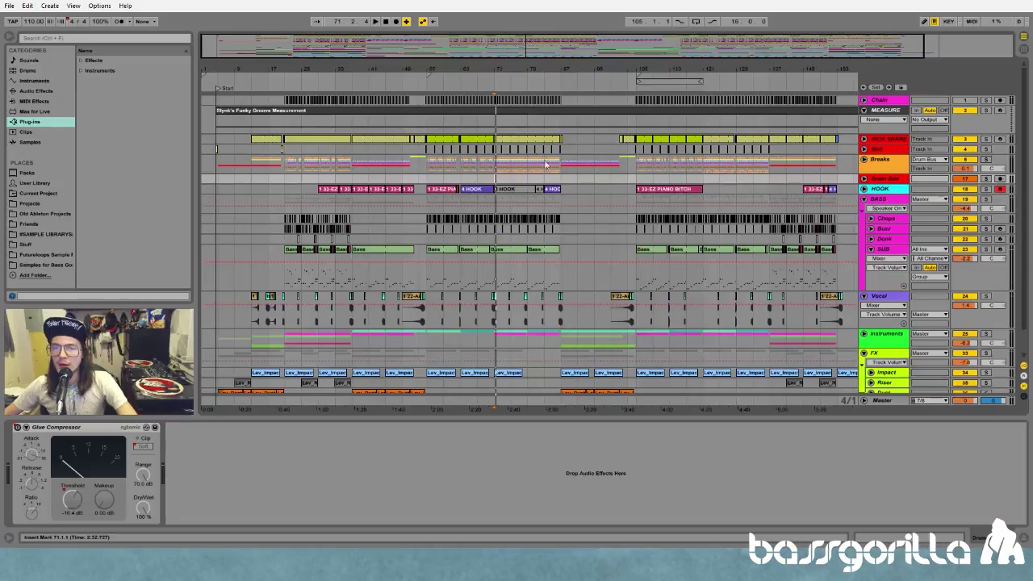
pyautogui.moveTo(461, 69); pyautogui.dragTo(495, 192)
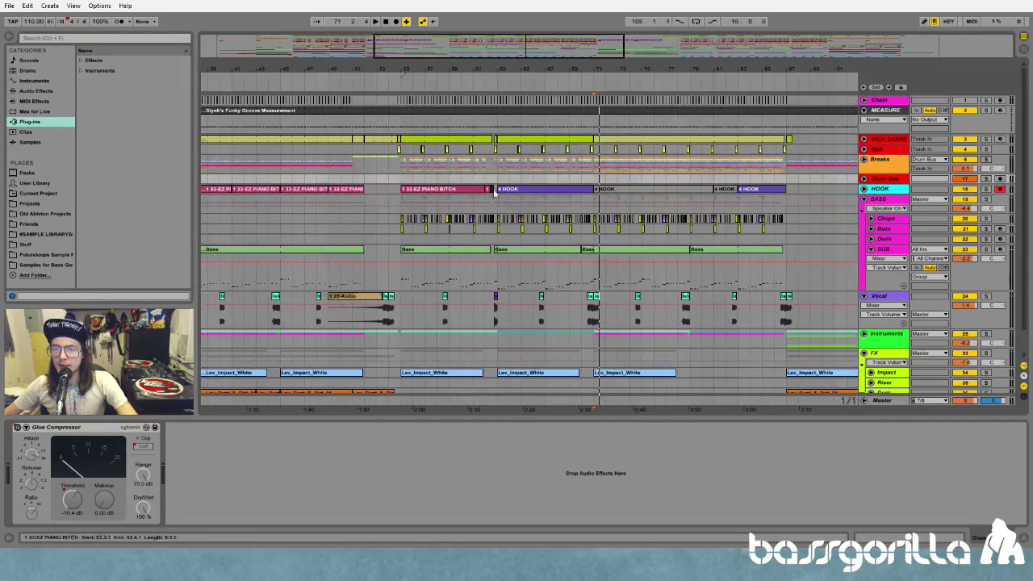
pyautogui.moveTo(476, 71)
pyautogui.mouseDown()
pyautogui.moveTo(477, 113)
pyautogui.moveTo(476, 71)
pyautogui.mouseUp()
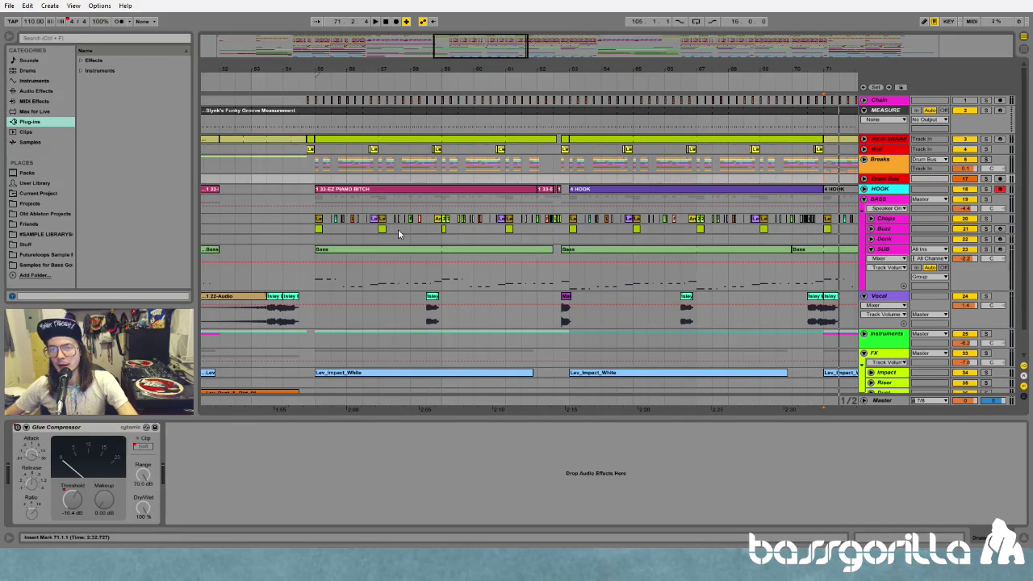
pyautogui.keyDown('alt'); pyautogui.click(872, 234); pyautogui.keyUp('alt')
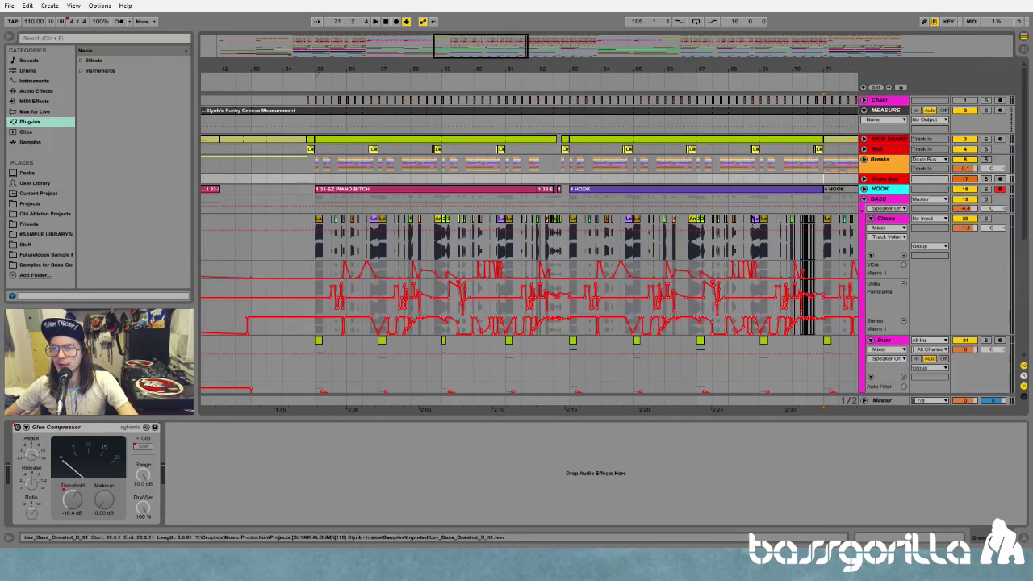
# - Solo the BASS group and play it from the first Chops clip at bar 55, stopping around bar 57
pyautogui.moveTo(342, 70)
pyautogui.mouseDown()
pyautogui.moveTo(341, 113)
pyautogui.moveTo(423, 70)
pyautogui.mouseUp()
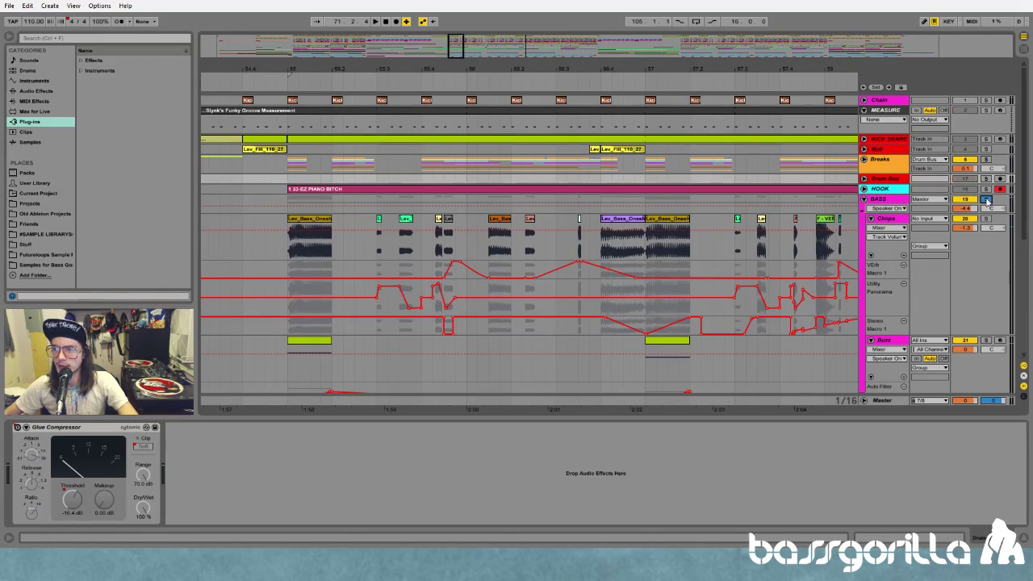
pyautogui.click(313, 219)
pyautogui.press('space')
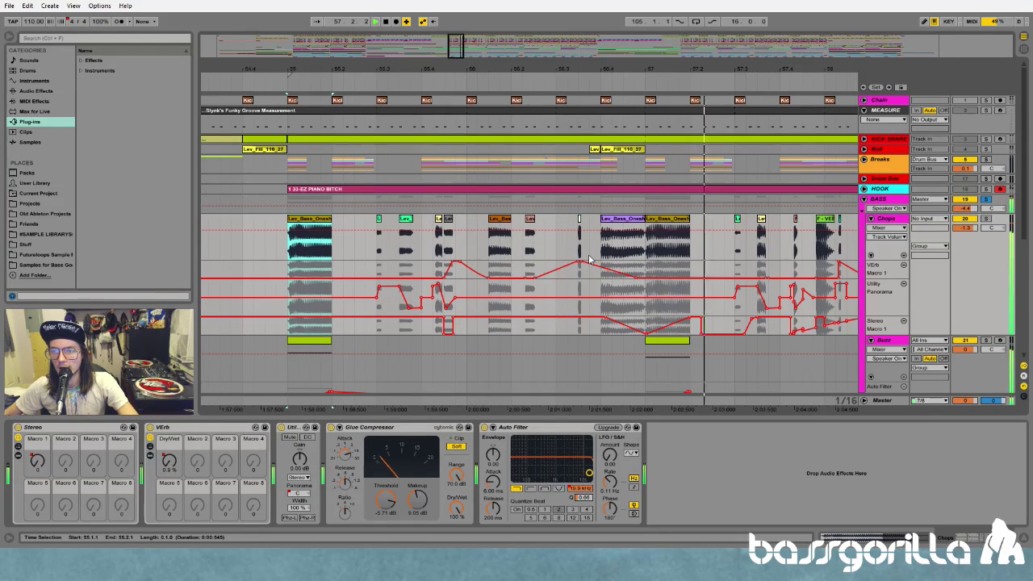
pyautogui.scroll(-2, 302, 257)
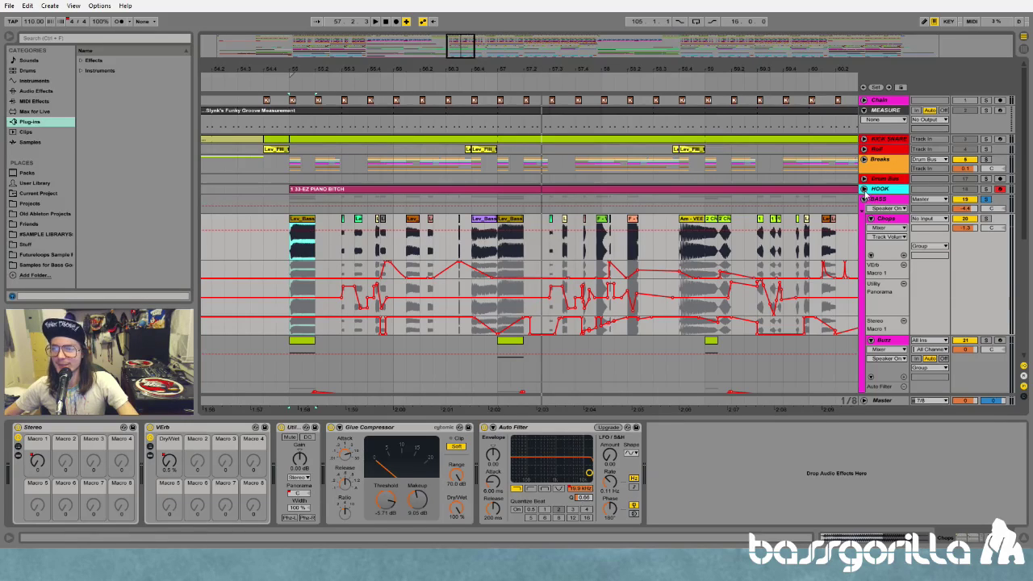
pyautogui.scroll(3, 287, 72)
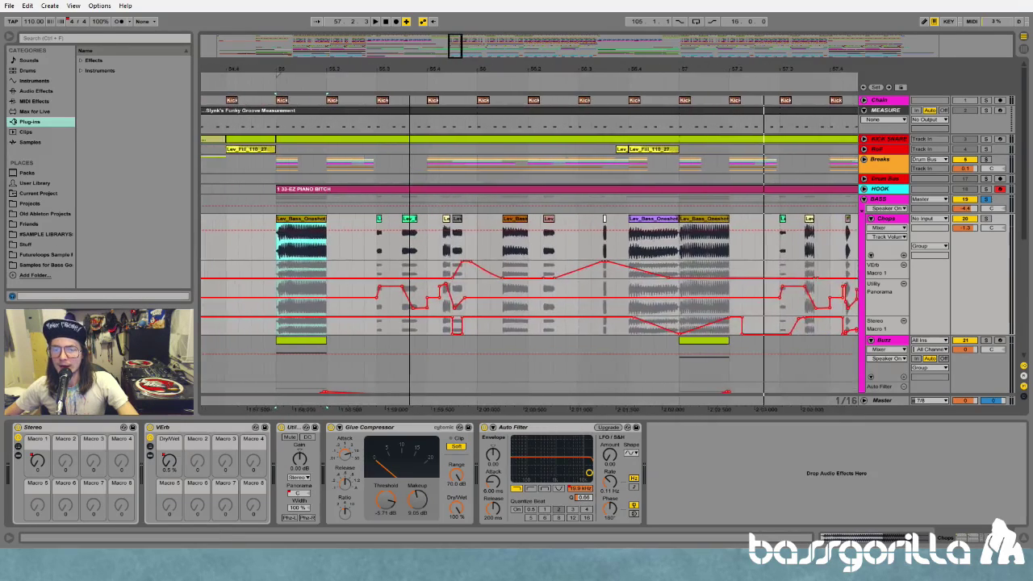
# - Collapse the Chops track and show the Buzz track's filter frequency automation across the whole arrangement
pyautogui.moveTo(280, 71); pyautogui.dragTo(390, 71)
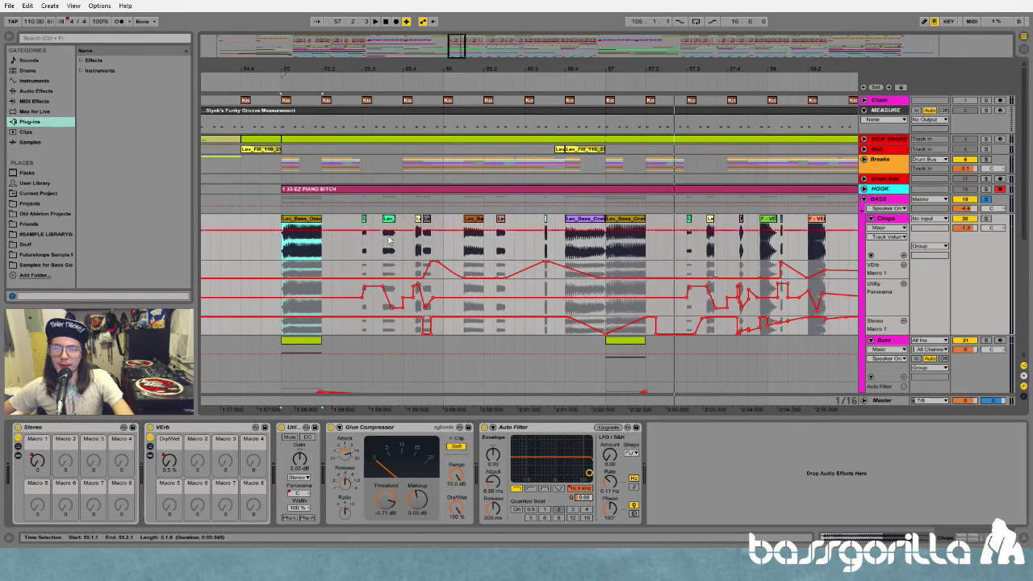
pyautogui.moveTo(367, 71); pyautogui.dragTo(368, 53)
pyautogui.click(871, 219)
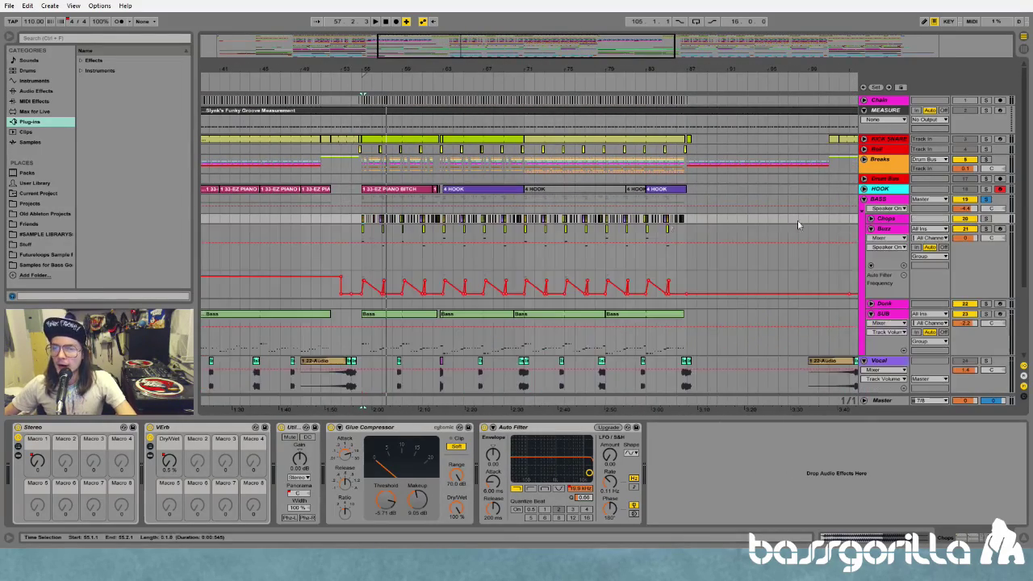
pyautogui.press('-')
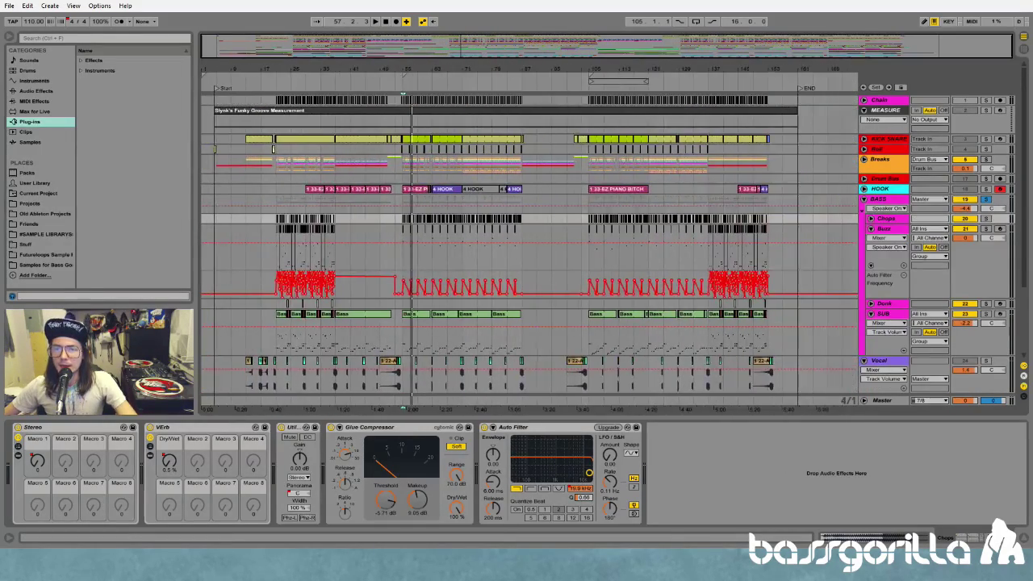
# - Highlight bars 55 to 63 on the Chops and Buzz tracks, show the Buzz device chain and collapse the Buzz track
pyautogui.moveTo(523, 220); pyautogui.dragTo(548, 223)
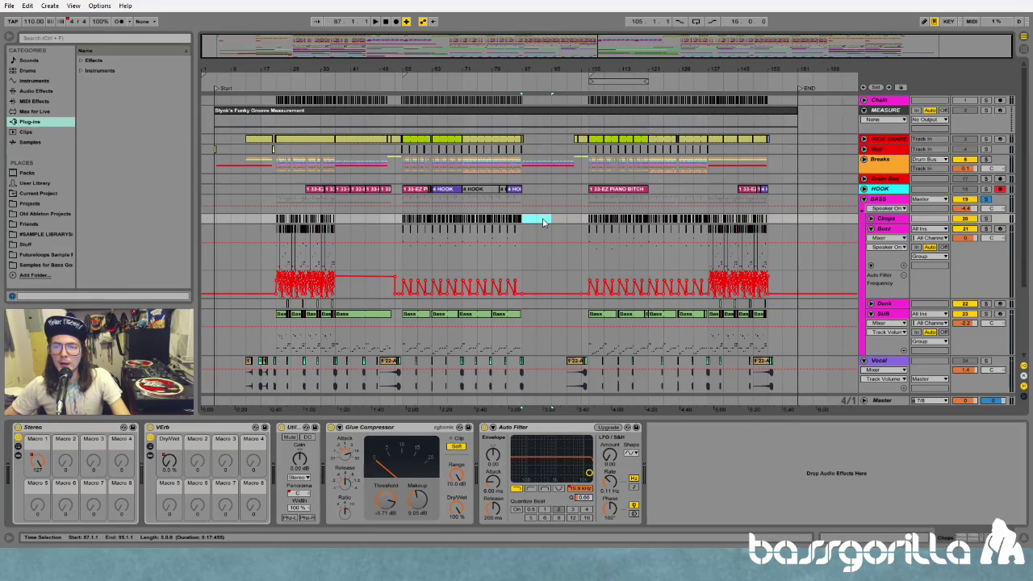
pyautogui.moveTo(402, 230); pyautogui.dragTo(436, 275)
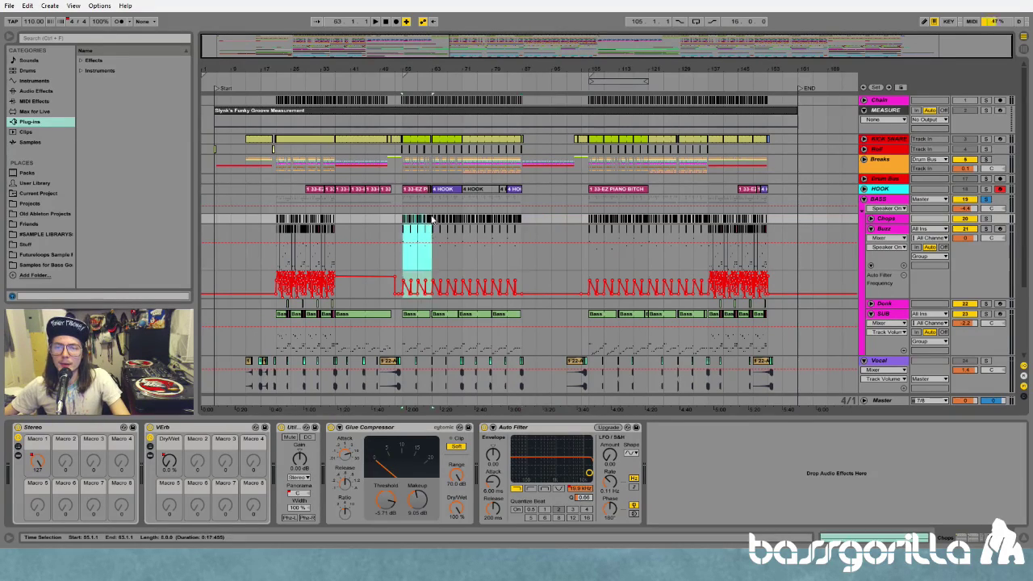
pyautogui.click(526, 230)
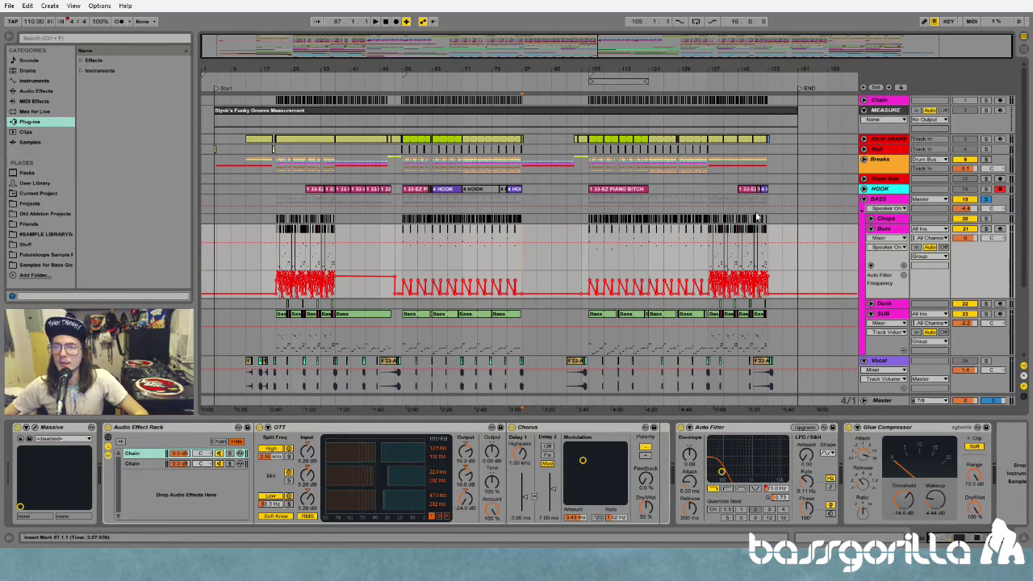
pyautogui.click(871, 229)
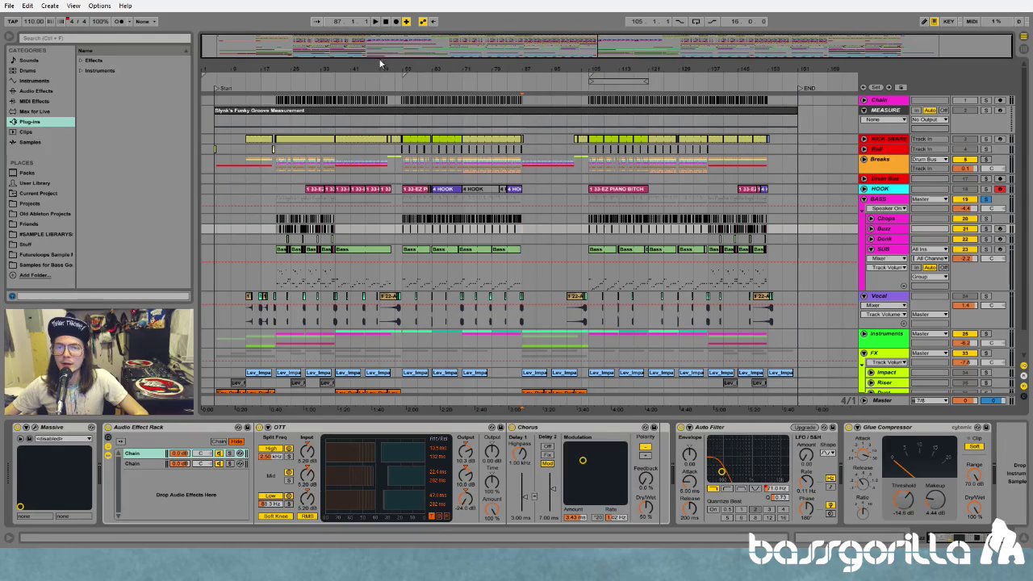
# - Place the insert marker on the Buzz track at bar 55 and show the whole arrangement
pyautogui.moveTo(304, 67); pyautogui.dragTo(557, 70)
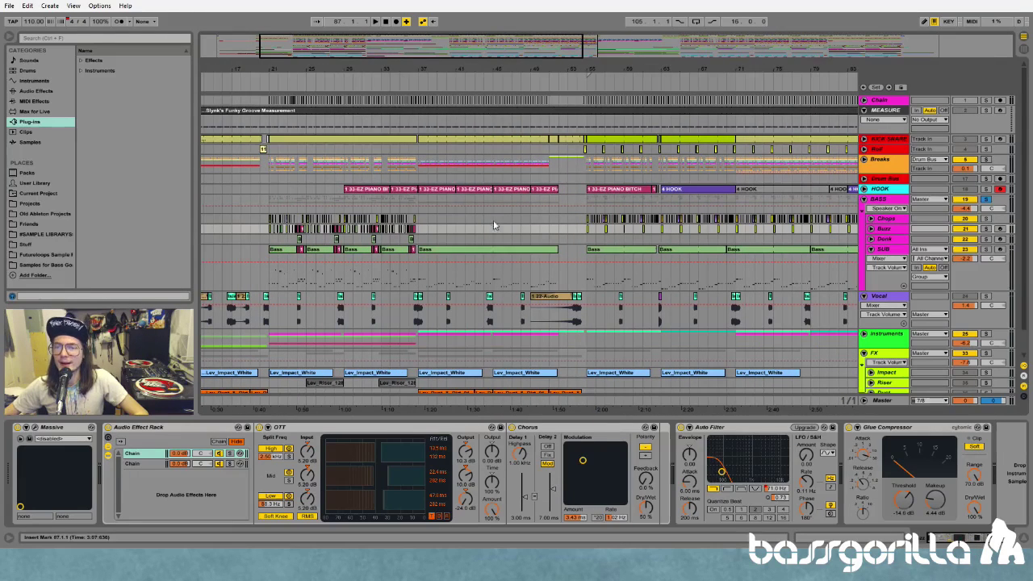
pyautogui.click(590, 231)
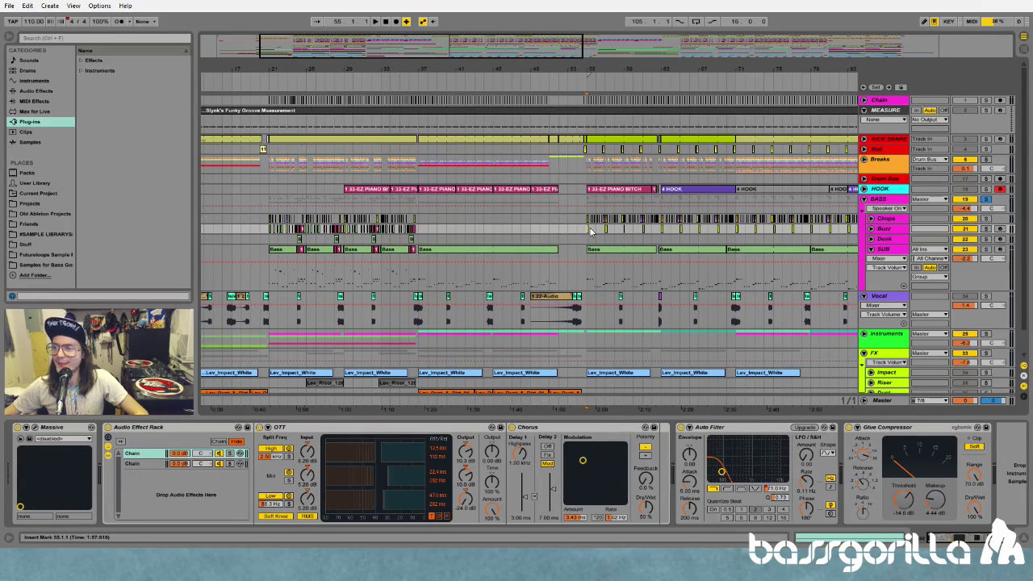
pyautogui.moveTo(282, 69); pyautogui.dragTo(325, 67)
pyautogui.press('-')
pyautogui.press('-')
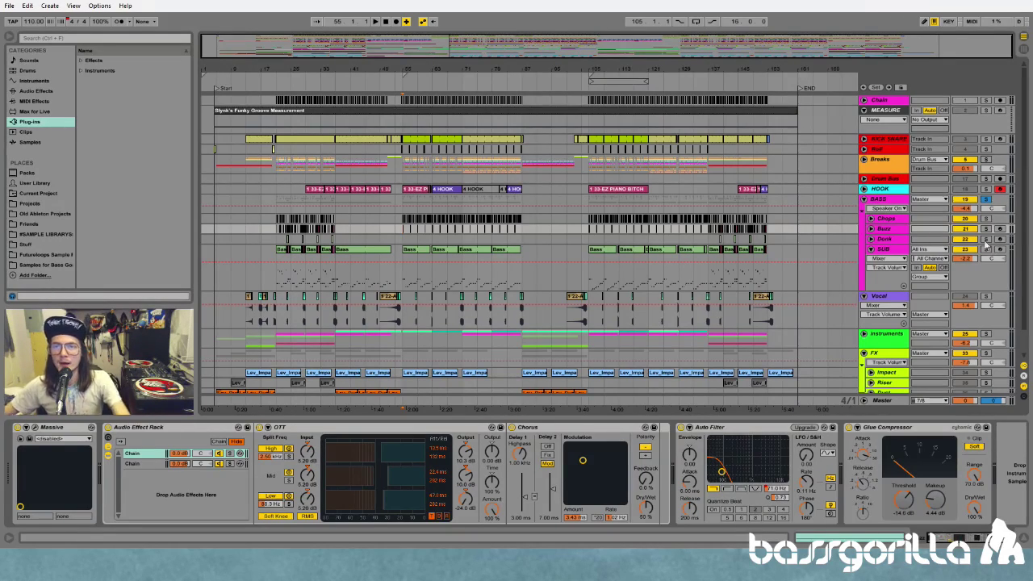
# - Select bars 55 to 71 across the Chops, Buzz and Donk tracks, and show the Donk track's device chain
pyautogui.moveTo(415, 68)
pyautogui.mouseDown()
pyautogui.moveTo(402, 85)
pyautogui.moveTo(397, 65)
pyautogui.mouseUp()
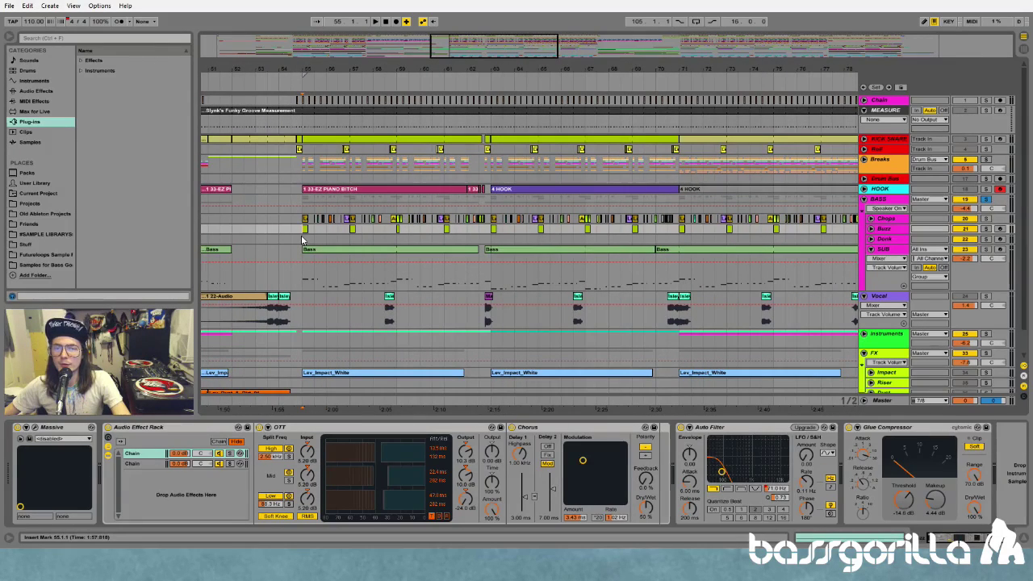
pyautogui.moveTo(304, 236); pyautogui.dragTo(680, 240)
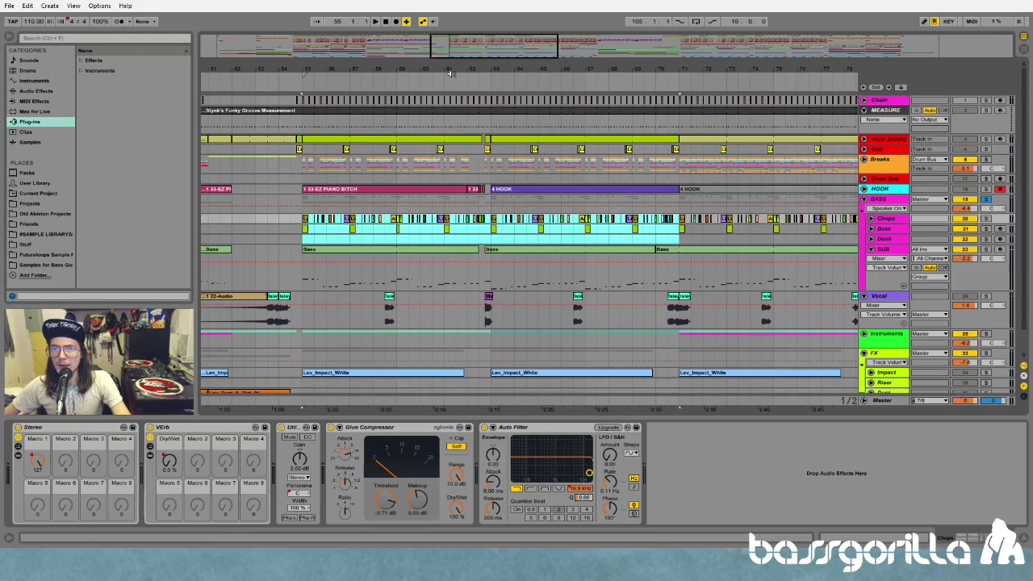
pyautogui.moveTo(453, 74); pyautogui.dragTo(452, 65)
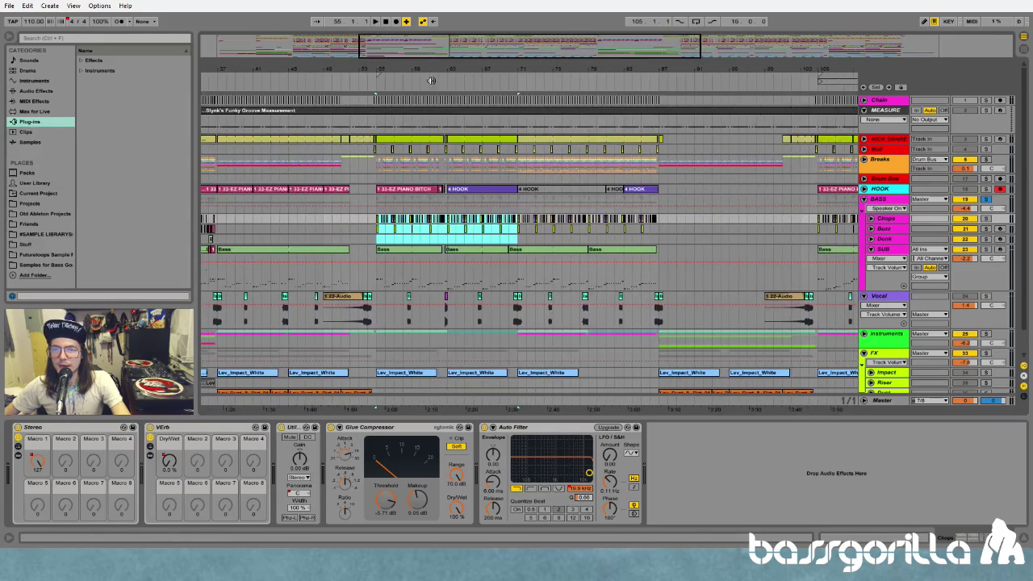
pyautogui.click(514, 243)
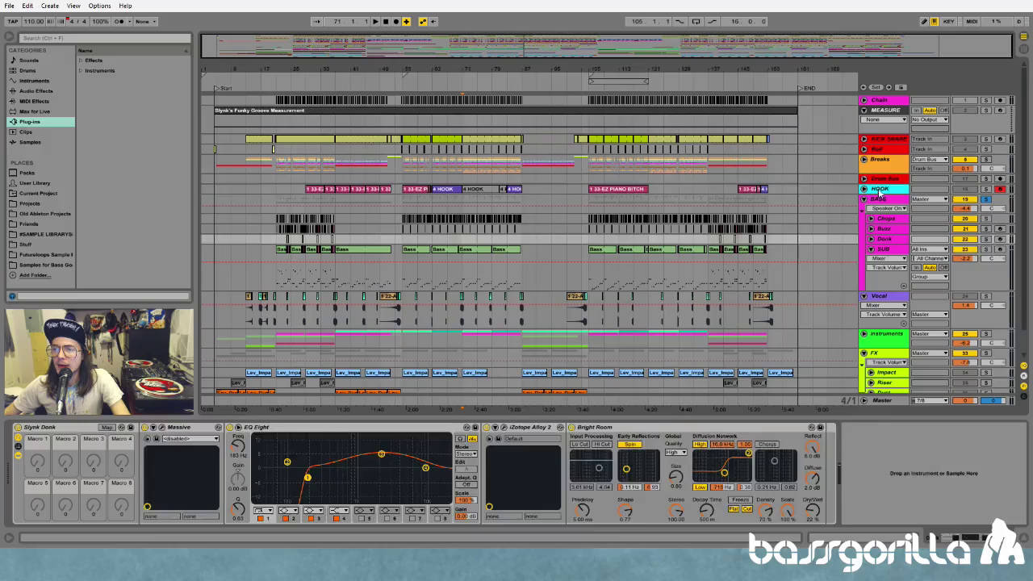
# - Solo the HOOK track and play it from its clip at bar 55
pyautogui.click(883, 194)
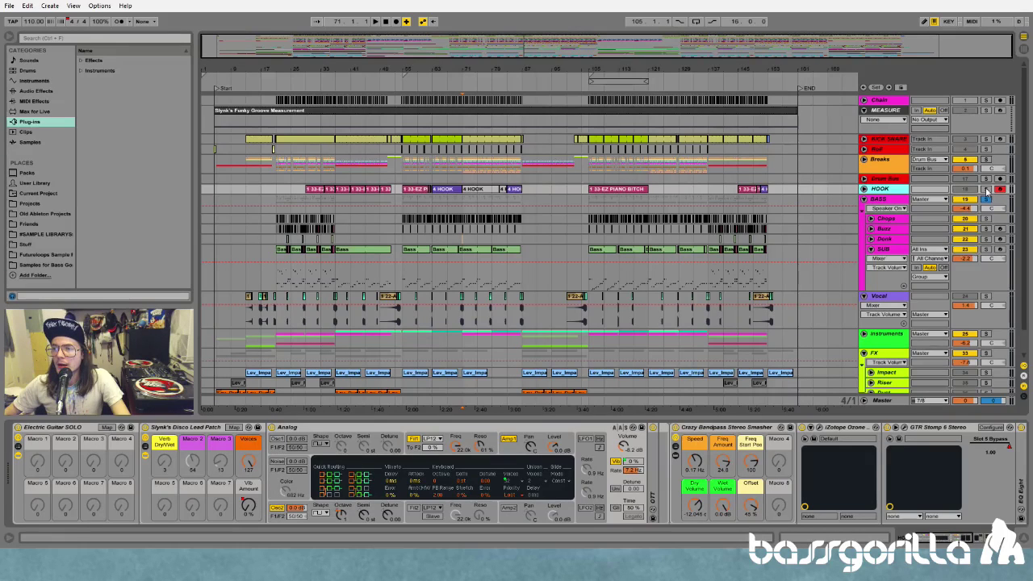
pyautogui.click(986, 189)
pyautogui.click(458, 201)
pyautogui.press('space')
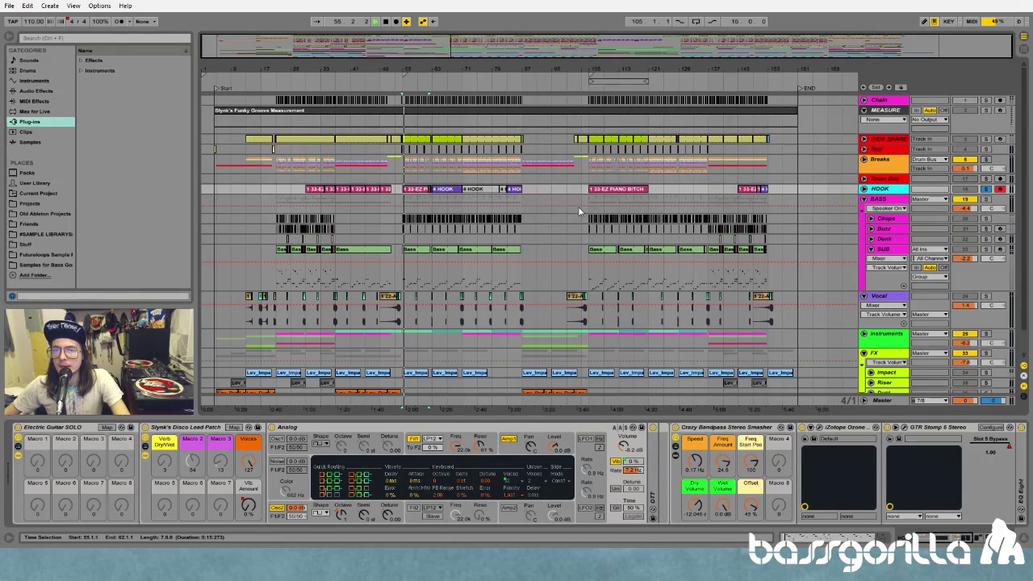
# - Unfold the HOOK track to show its notes and automation lanes, and stop playback
pyautogui.moveTo(404, 69); pyautogui.dragTo(395, 105)
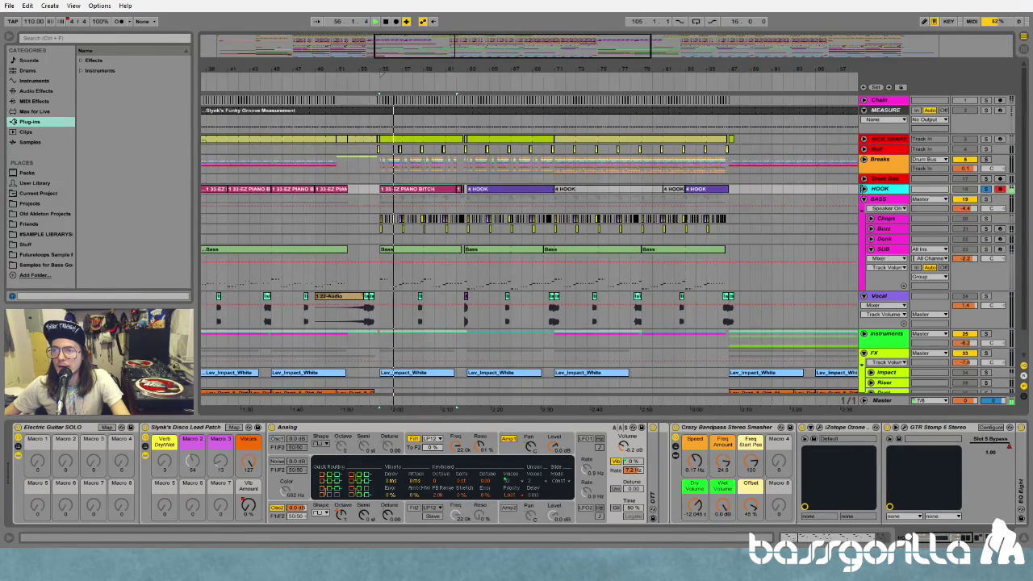
pyautogui.press('a')
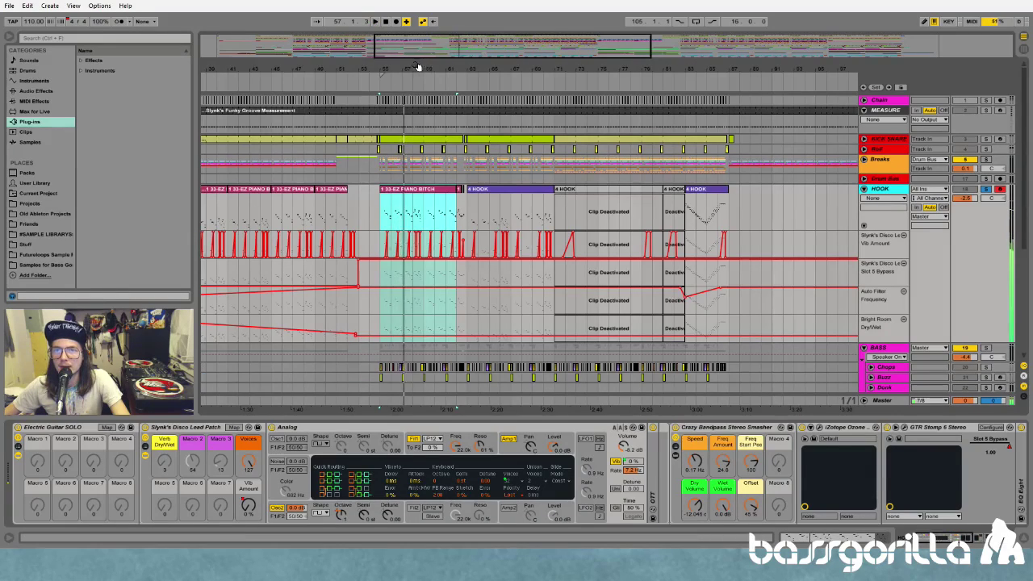
pyautogui.moveTo(476, 69); pyautogui.dragTo(477, 42)
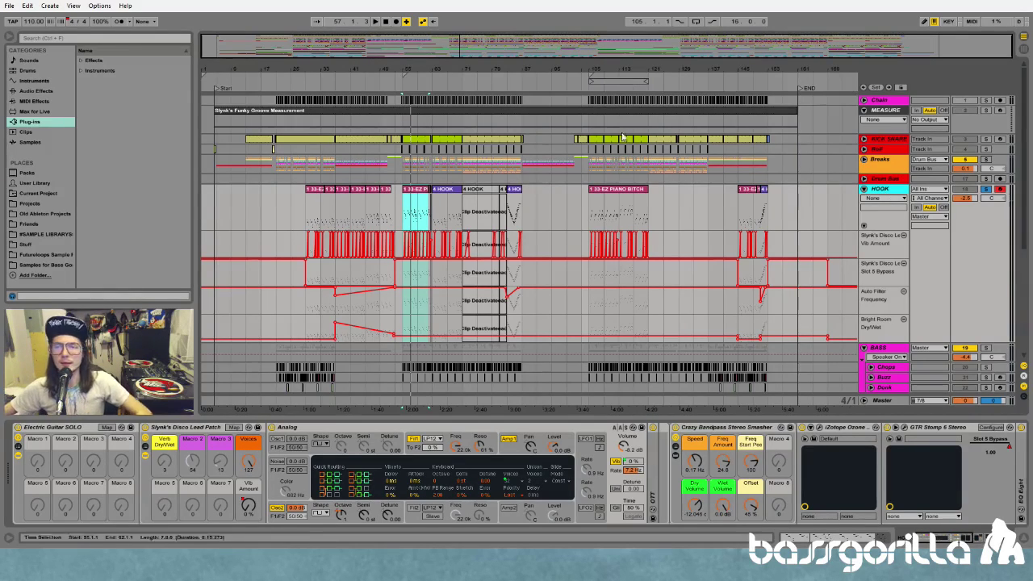
# - Select the first HOOK clip at bar 29 and place the insert marker on that track at bar 41
pyautogui.moveTo(407, 73); pyautogui.dragTo(315, 243)
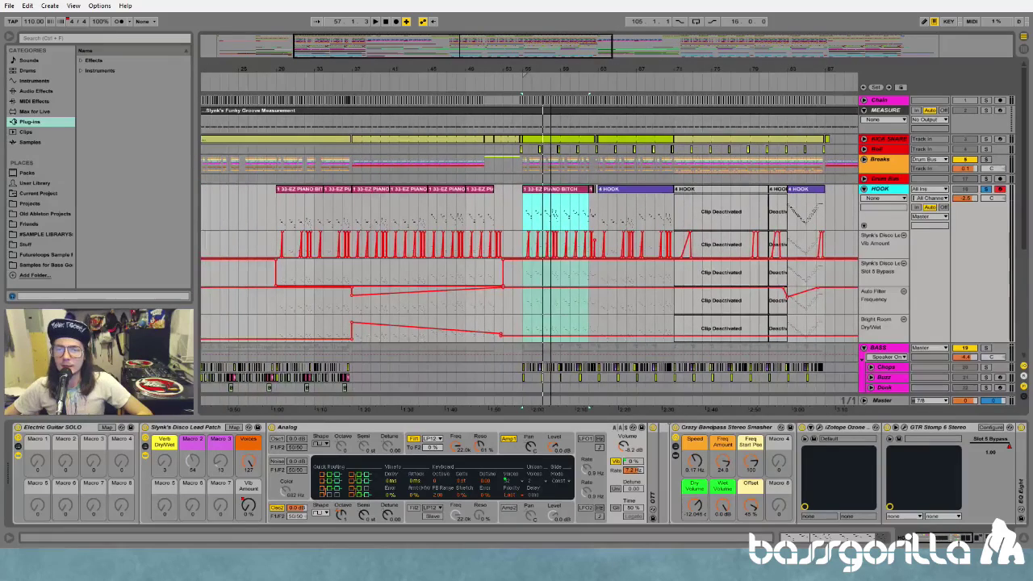
pyautogui.click(279, 203)
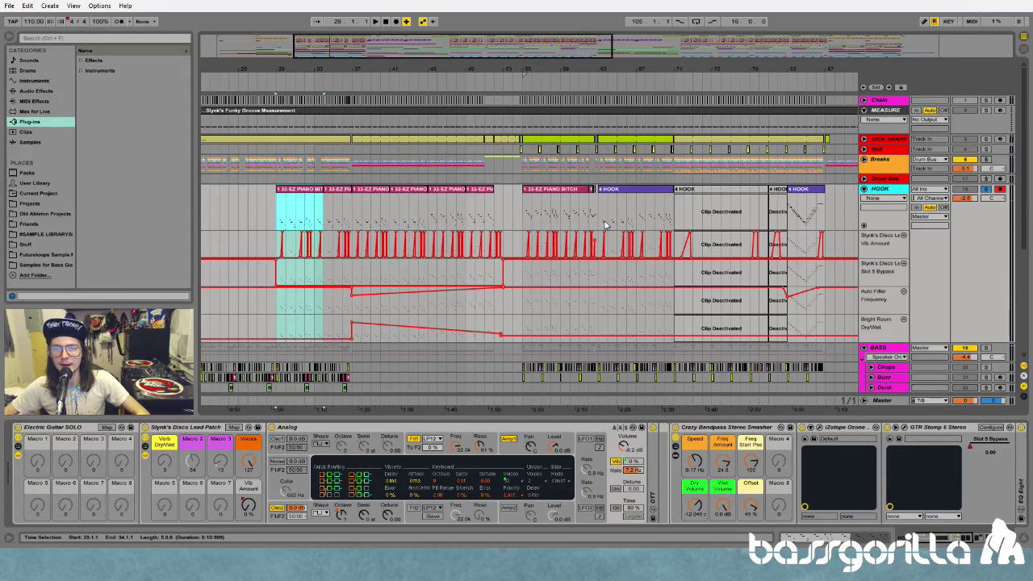
pyautogui.moveTo(409, 73); pyautogui.dragTo(366, 80)
pyautogui.click(340, 220)
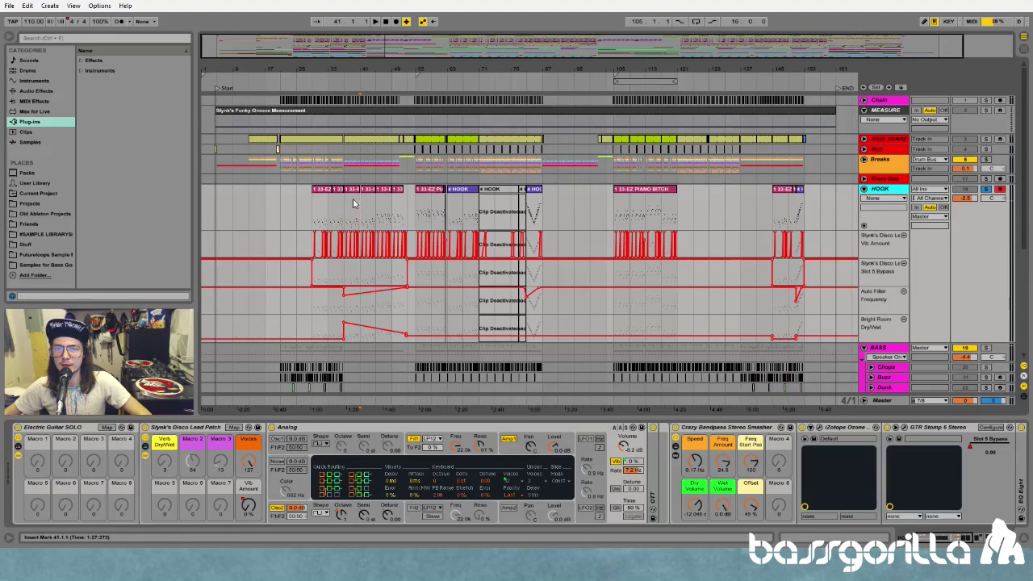
# - Unsolo the HOOK track and play the full mix from bar 55
pyautogui.click(344, 207)
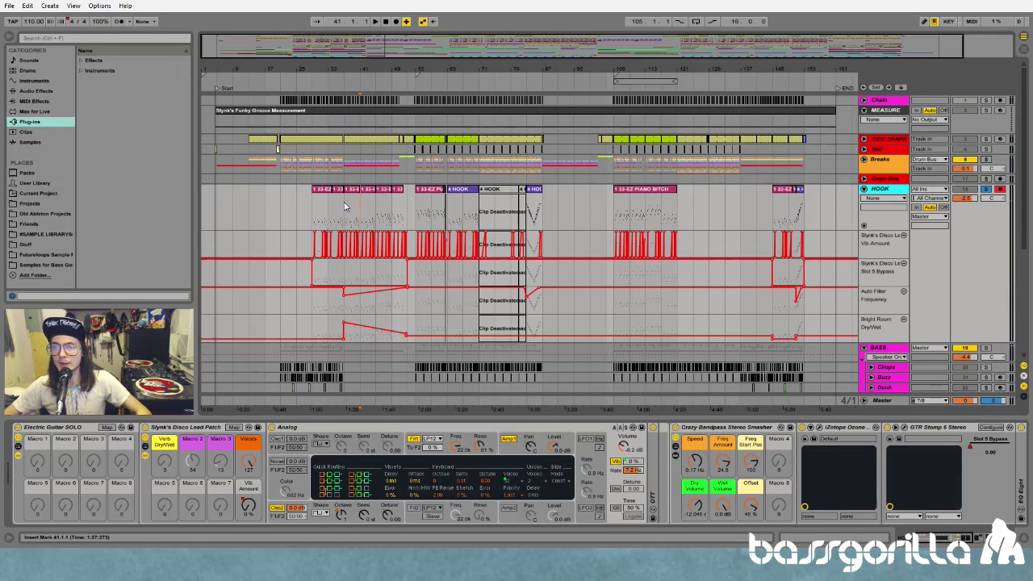
pyautogui.click(417, 213)
pyautogui.click(986, 190)
pyautogui.press('space')
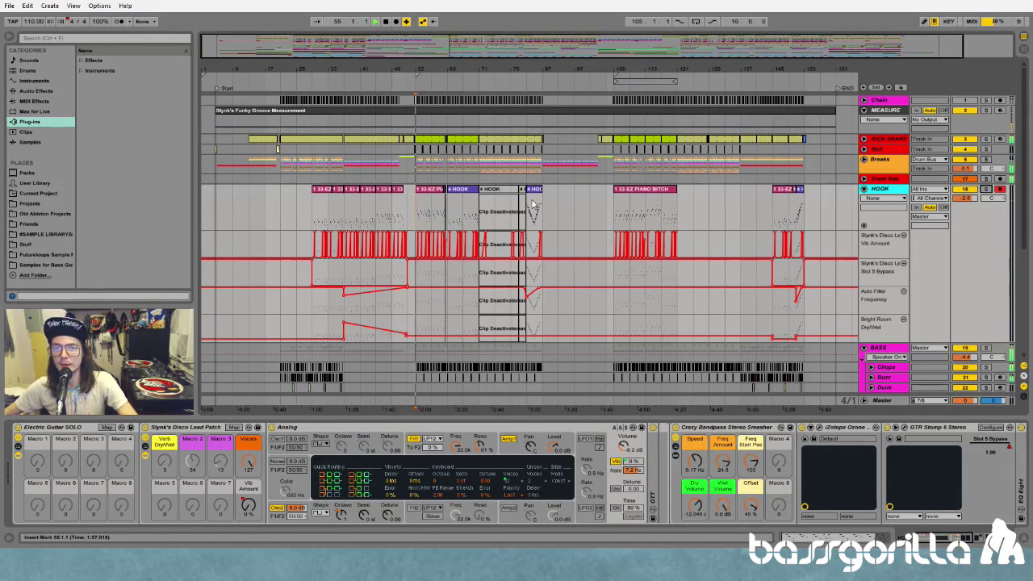
pyautogui.scroll(-4, 600, 207)
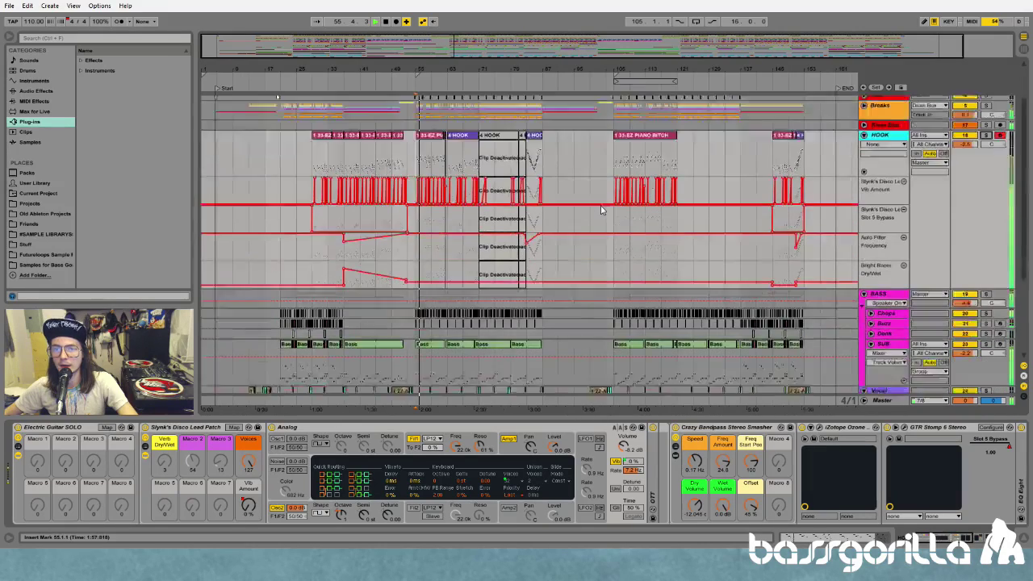
pyautogui.scroll(3, 601, 208)
pyautogui.scroll(1, 600, 211)
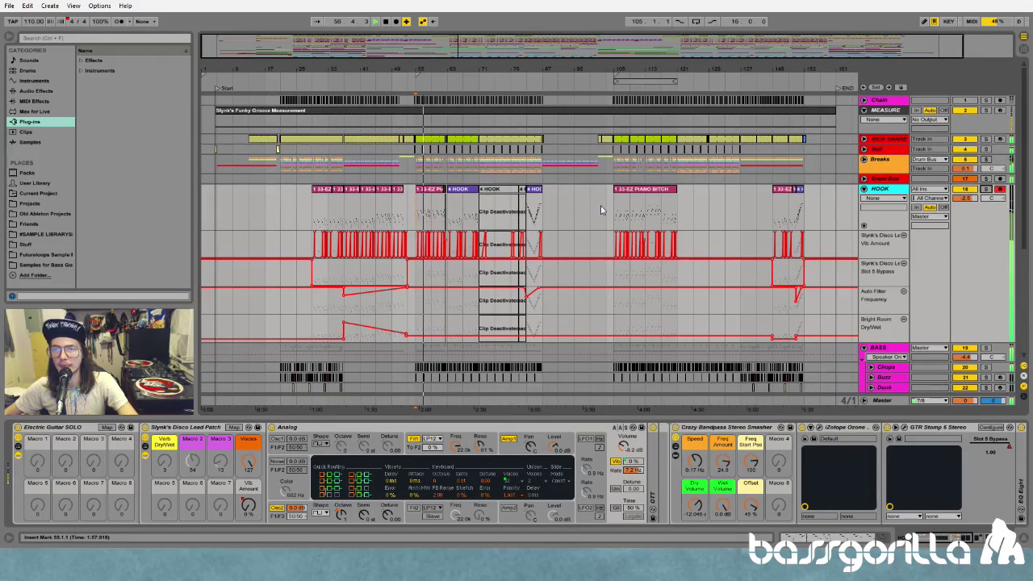
# - Play the full mix from the HOOK clip at bar 105 and stop playback after a few bars
pyautogui.click(617, 215)
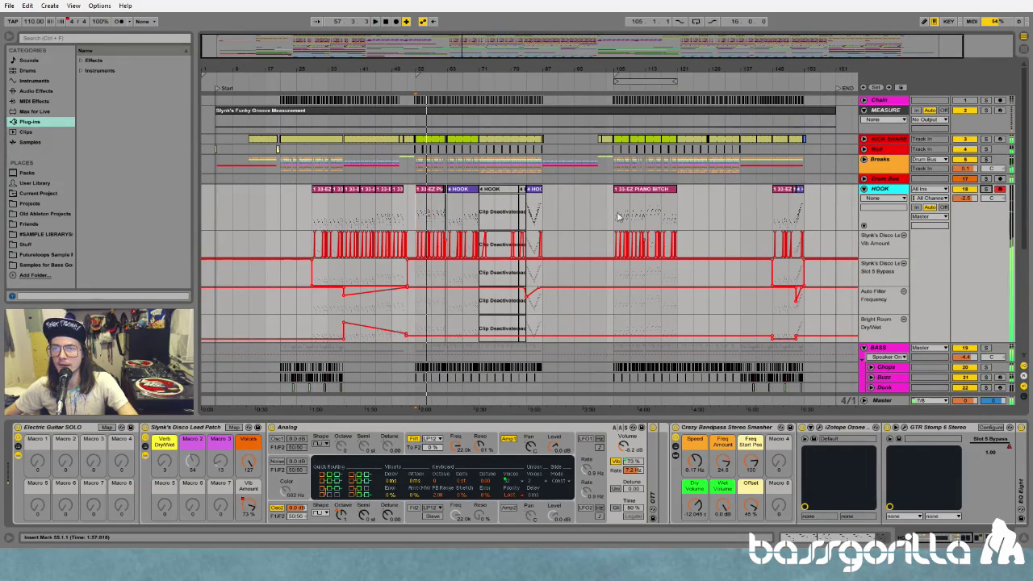
pyautogui.press('space')
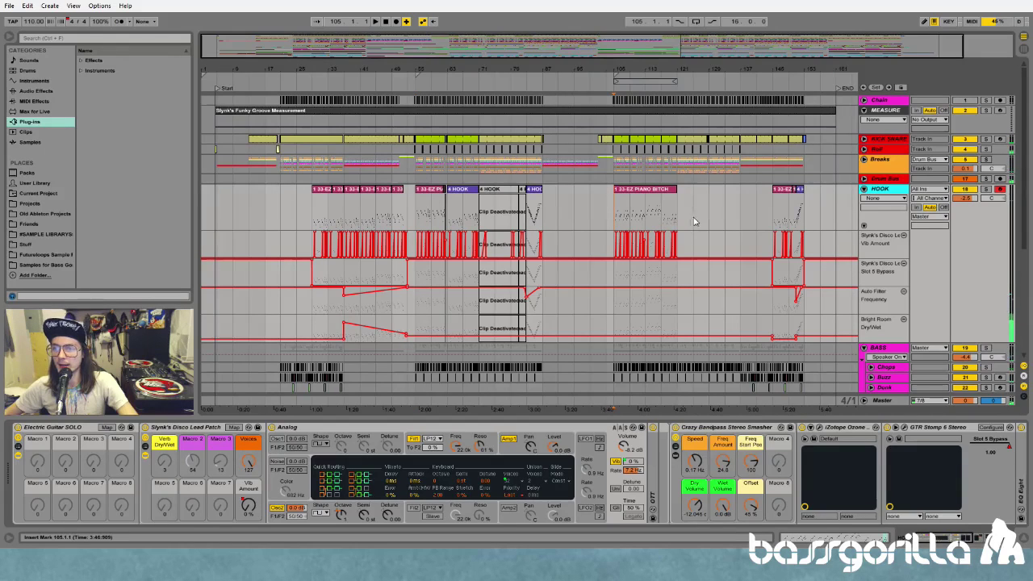
pyautogui.press('space')
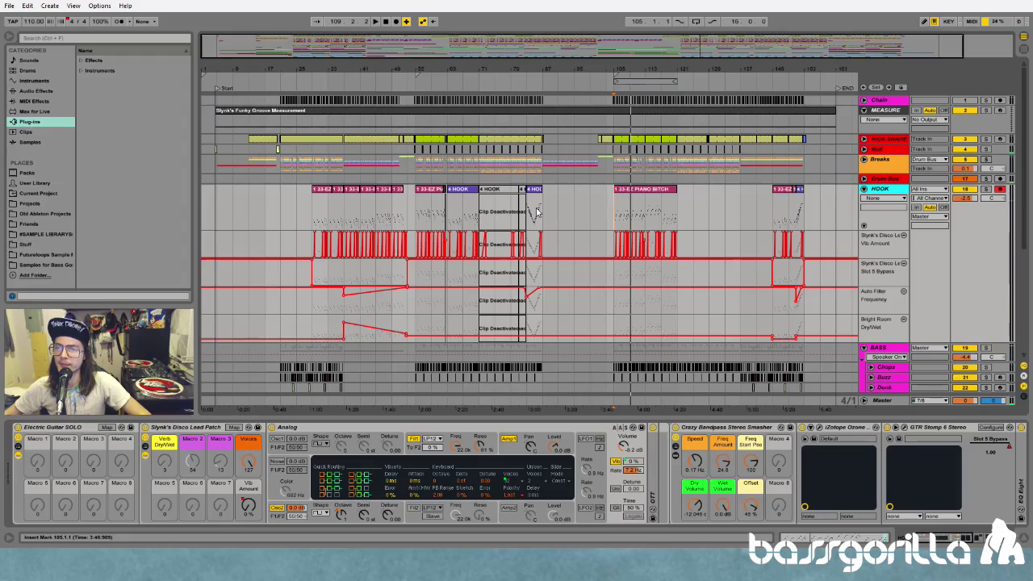
# - Increase the SUB track's height in the arrangement to show its bass notes more clearly
pyautogui.scroll(-2, 545, 212)
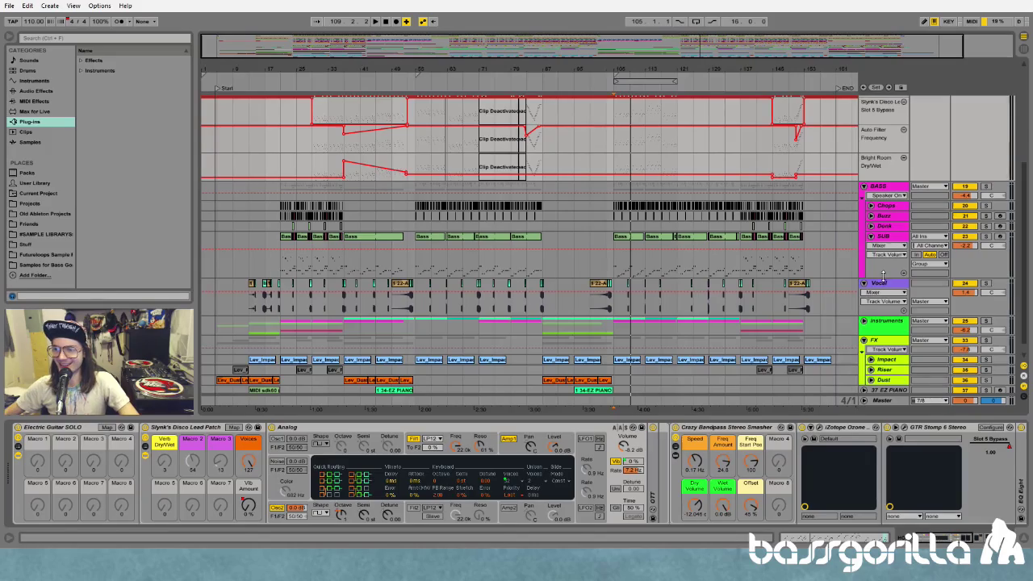
pyautogui.moveTo(884, 276); pyautogui.dragTo(883, 293)
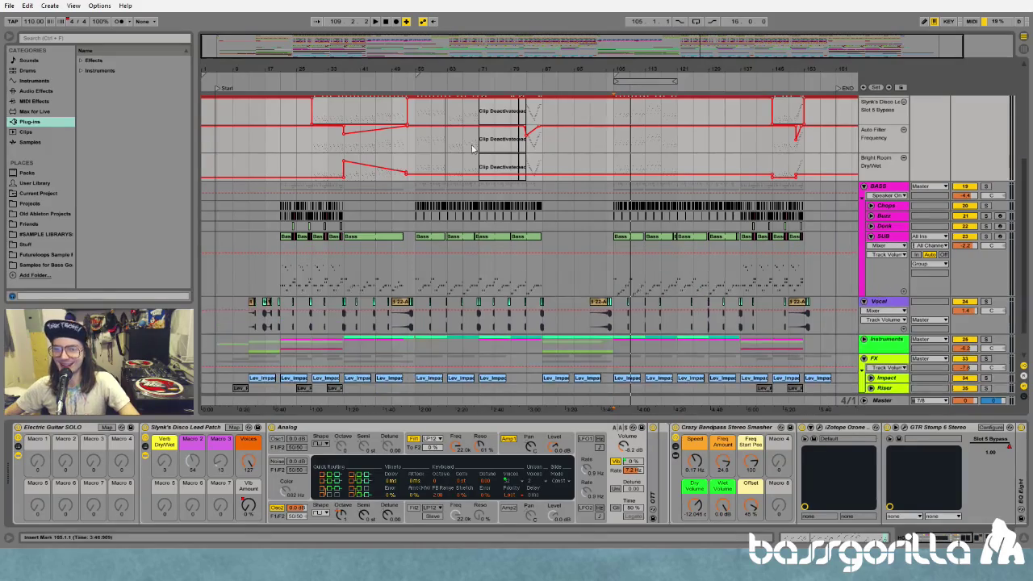
pyautogui.press('+')
pyautogui.press('+')
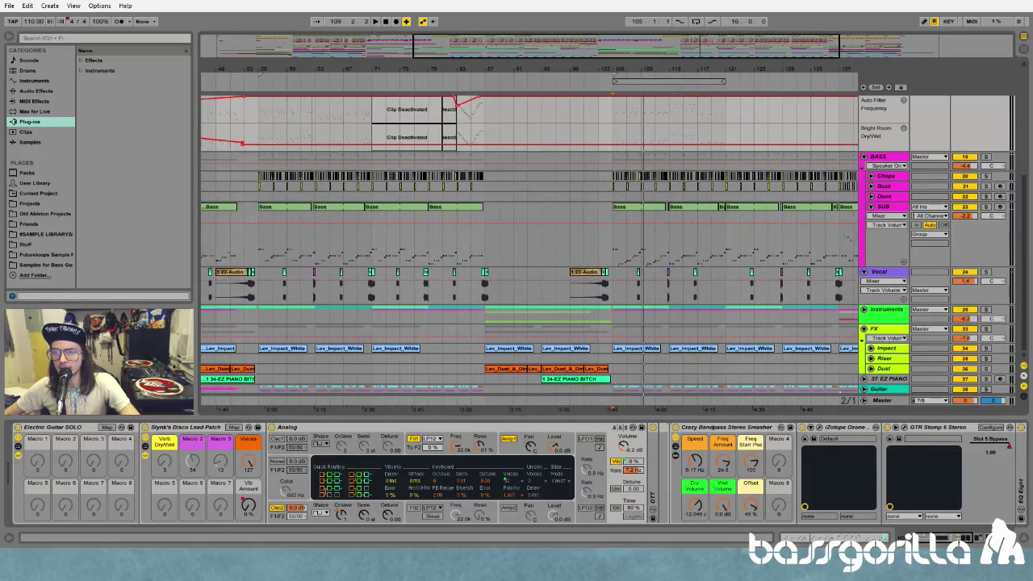
# - Open the SUB track's Bass clip at bar 55 in an enlarged note editor and select its E0 and F0 notes in turn
pyautogui.doubleClick(292, 214)
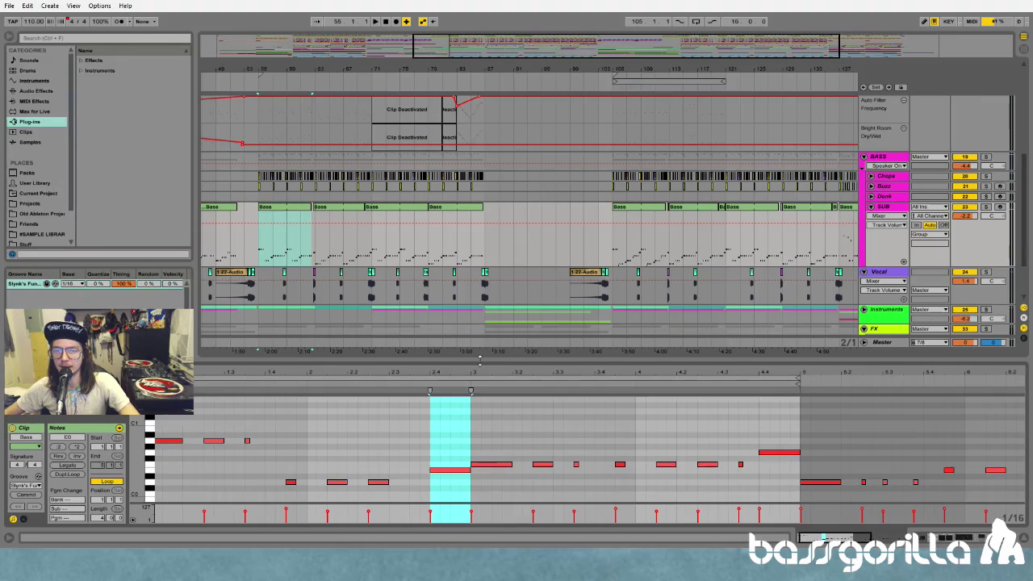
pyautogui.moveTo(479, 360); pyautogui.dragTo(480, 419)
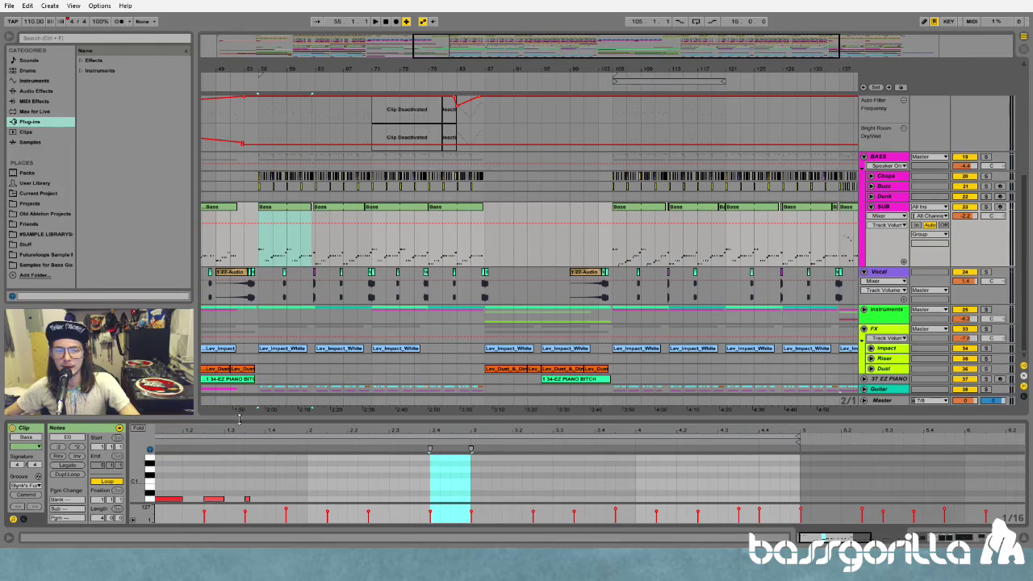
pyautogui.moveTo(284, 418); pyautogui.dragTo(707, 288)
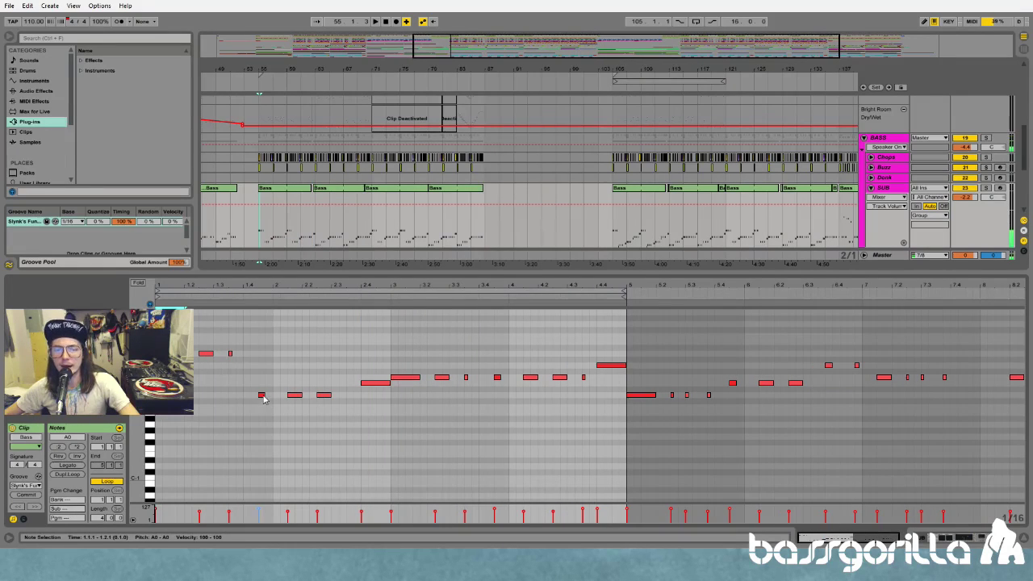
pyautogui.click(378, 384)
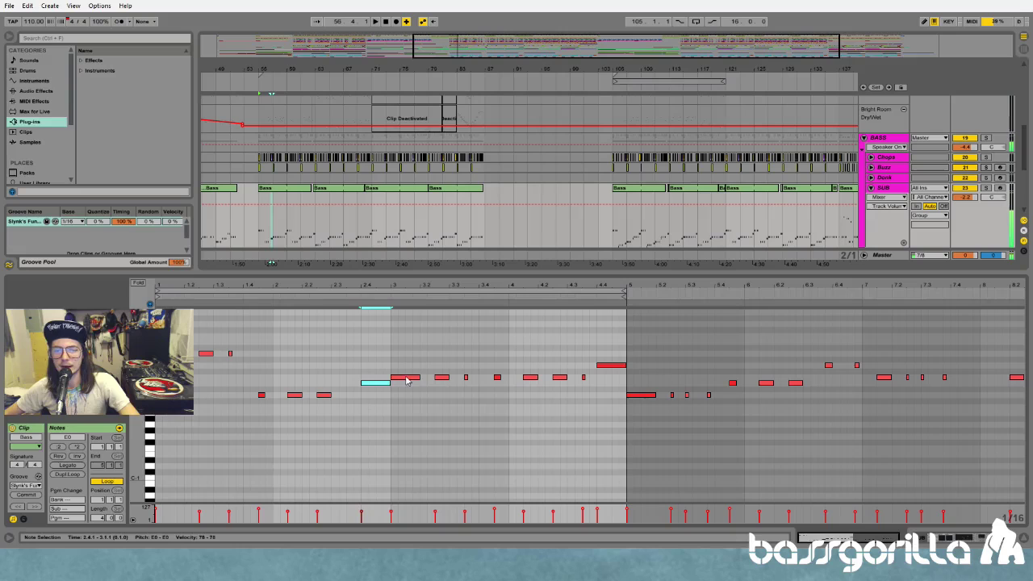
pyautogui.click(407, 378)
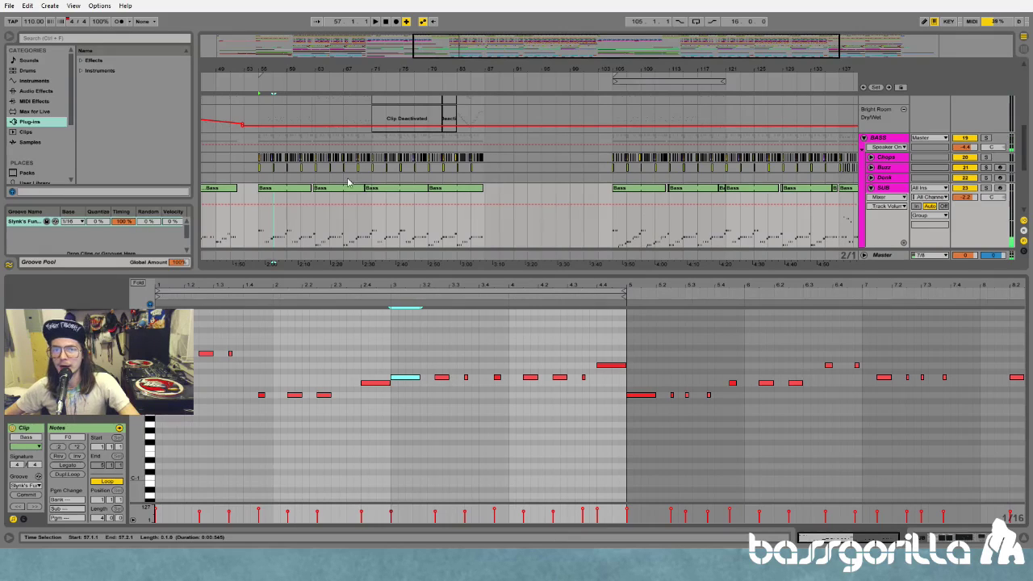
# - Open the SUB track's Bass clip at bar 105 and select notes of its rising line in turn, ending on the G0 at beat 4.4
pyautogui.click(641, 210)
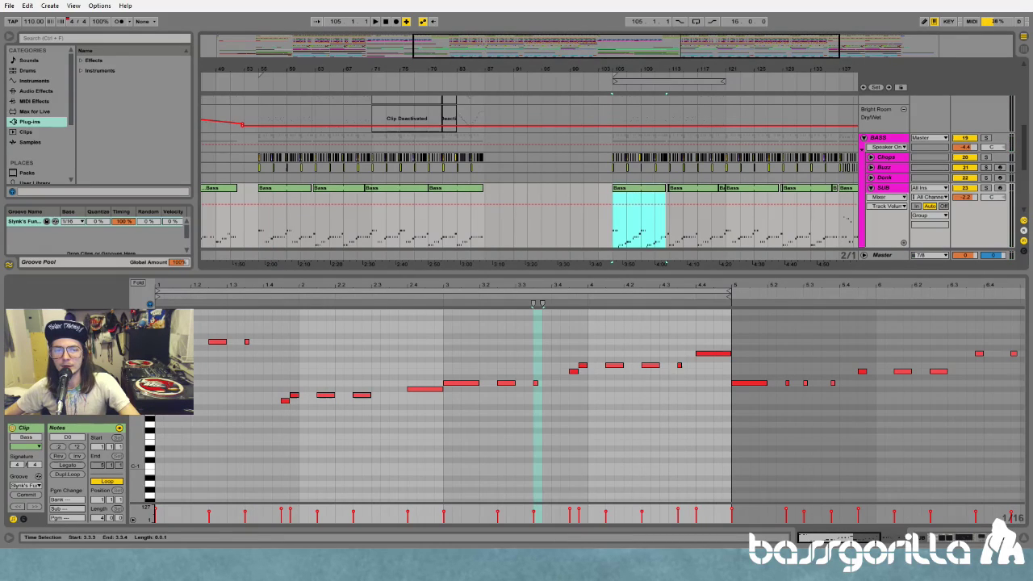
pyautogui.click(295, 396)
pyautogui.click(294, 396)
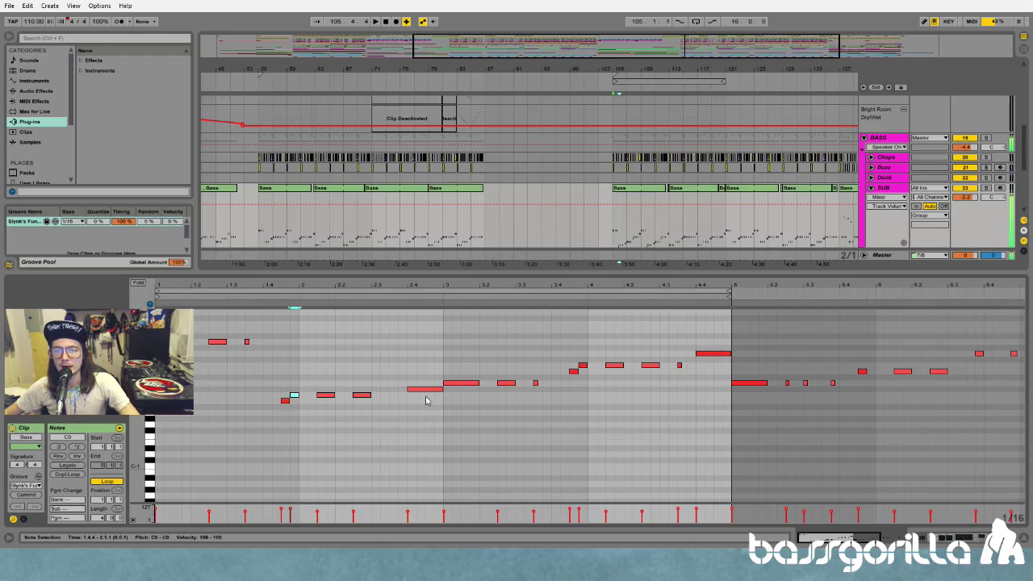
pyautogui.click(428, 390)
pyautogui.click(457, 384)
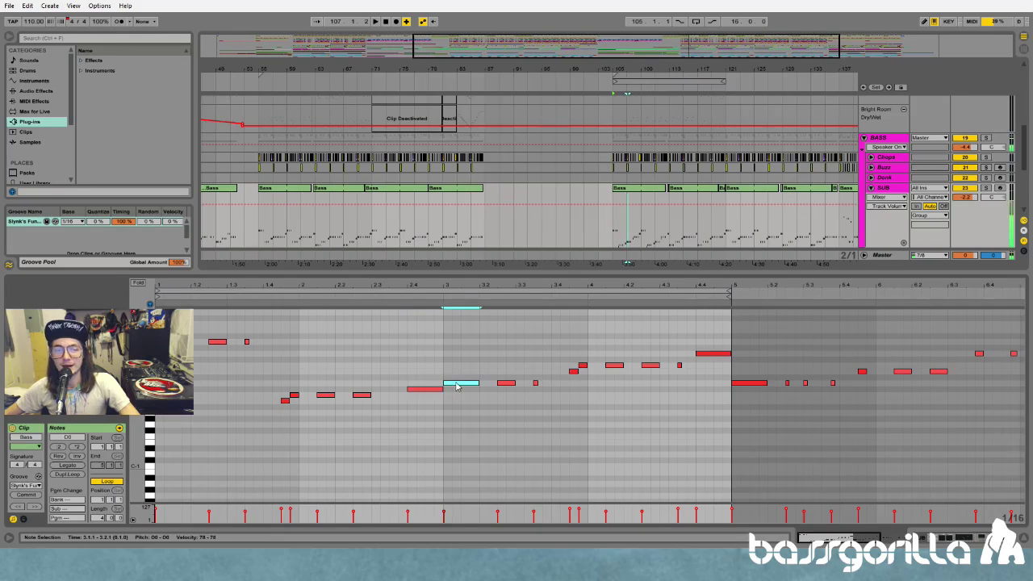
pyautogui.click(584, 367)
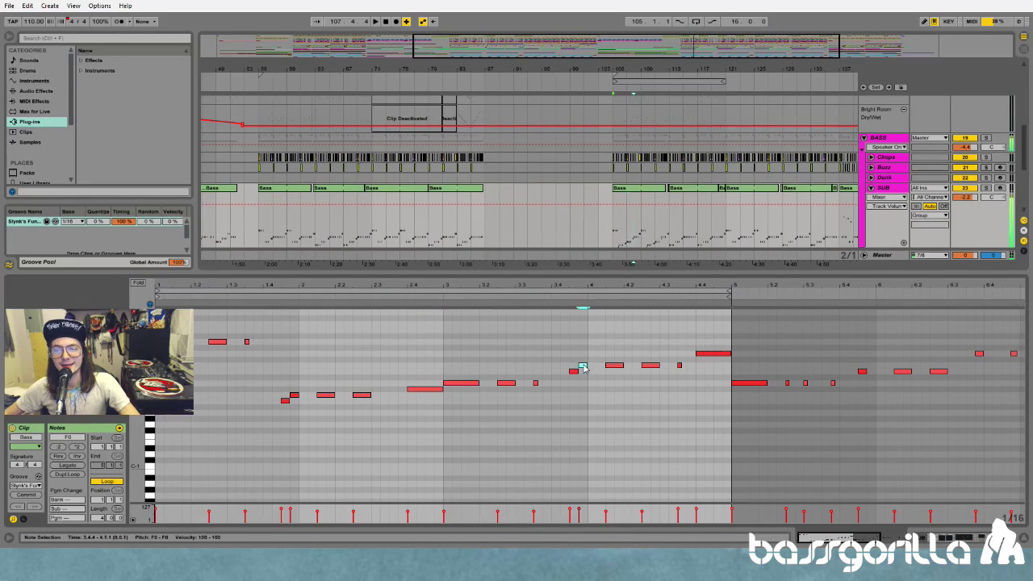
pyautogui.click(711, 355)
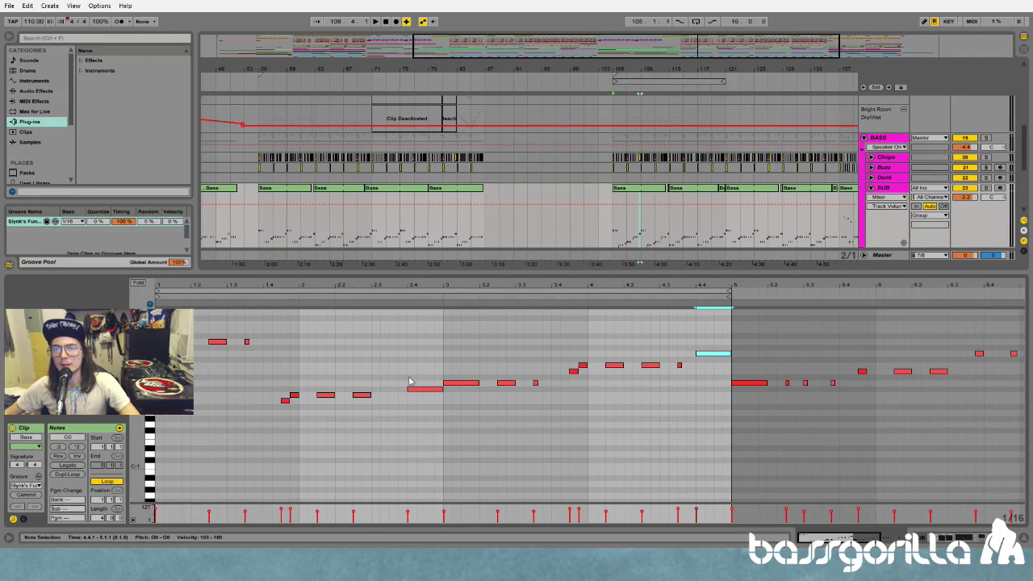
# - Shrink the note editor, then unfold the Instruments group and its 26 Classic track with the automation lanes
pyautogui.moveTo(420, 274); pyautogui.dragTo(399, 424)
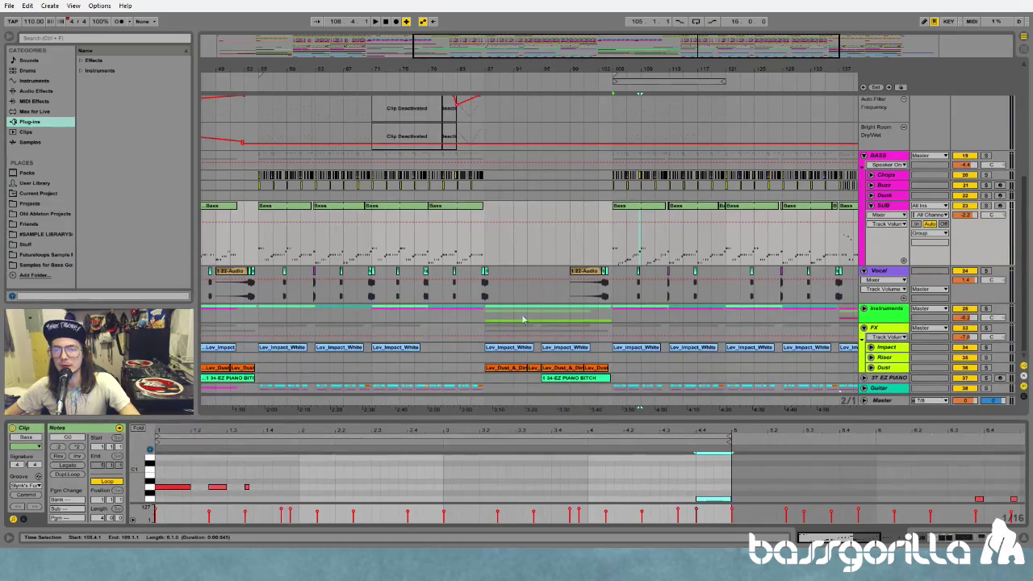
pyautogui.click(863, 310)
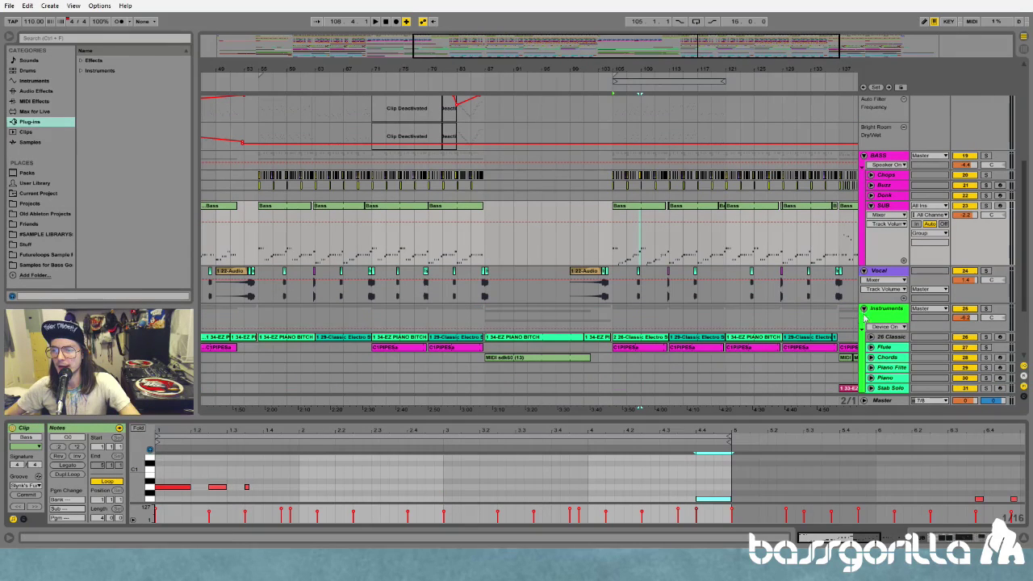
pyautogui.moveTo(536, 76); pyautogui.dragTo(547, 120)
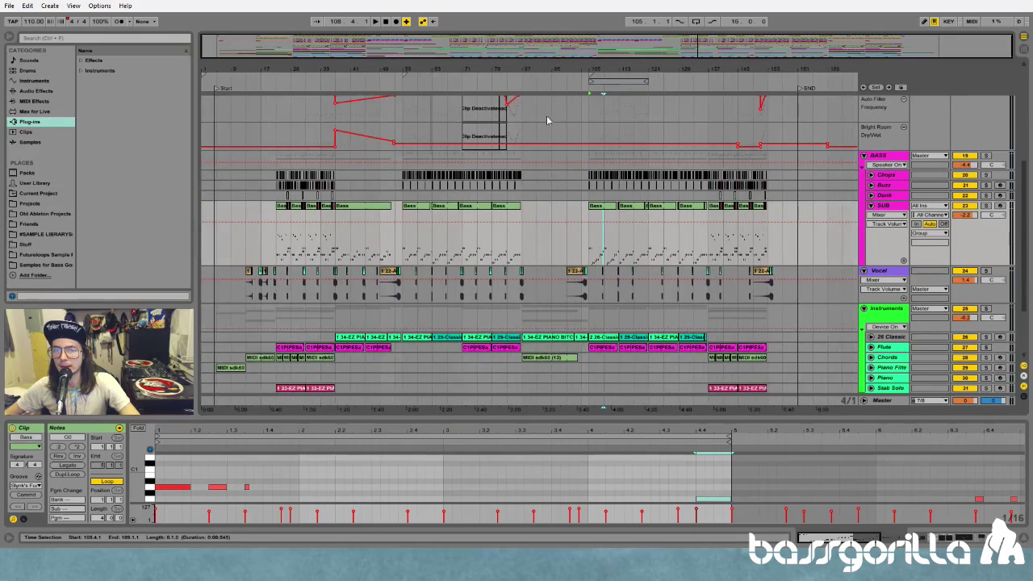
pyautogui.click(871, 337)
pyautogui.scroll(-4, 872, 337)
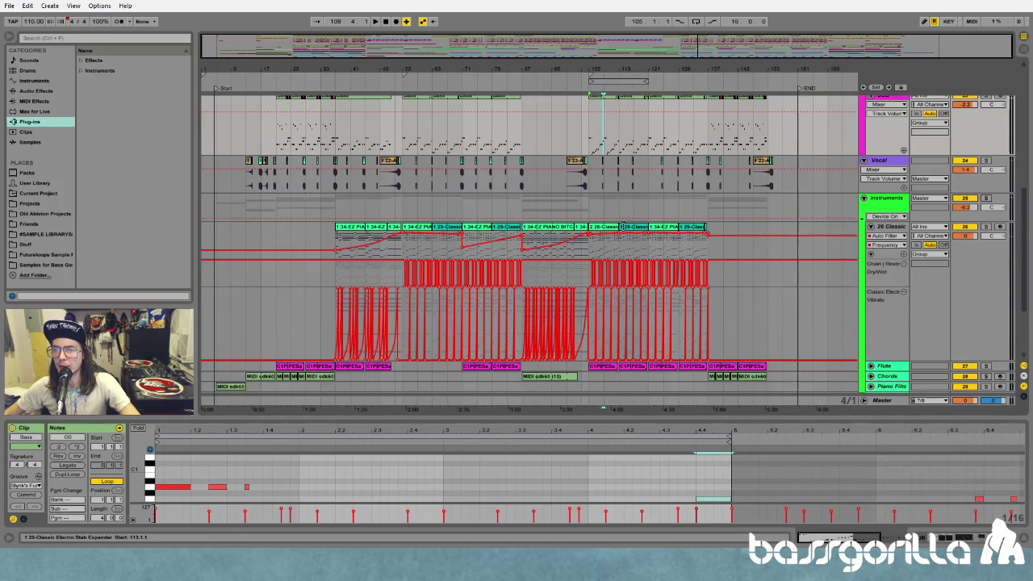
# - Open the 26 Classic track's clip at bar 105 in an enlarged note editor
pyautogui.click(604, 230)
pyautogui.click(430, 442)
pyautogui.moveTo(441, 417); pyautogui.dragTo(442, 234)
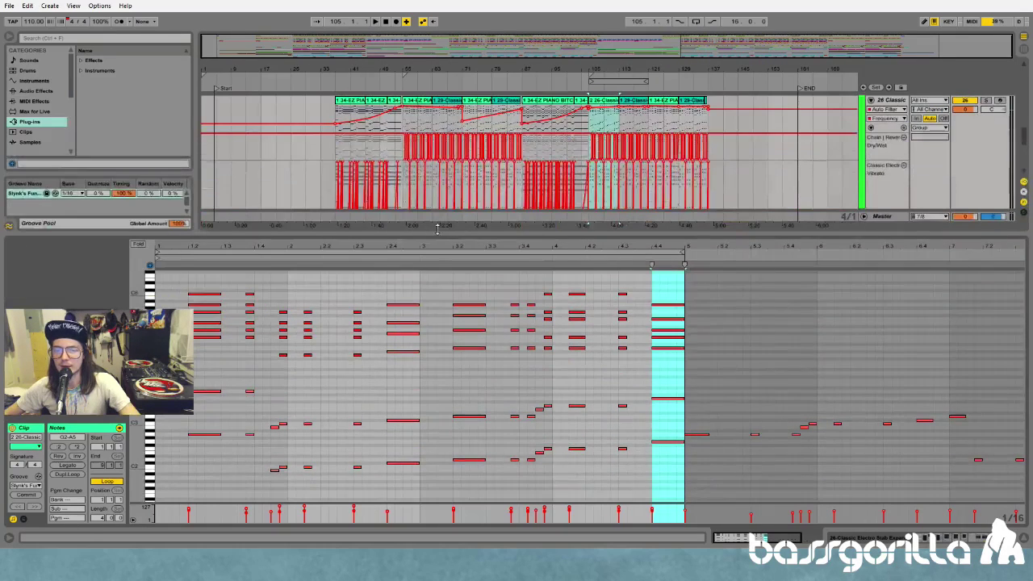
# - Select the stacked chords of the 26 Classic clip one after another across its first three bars
pyautogui.moveTo(171, 279); pyautogui.dragTo(223, 440)
pyautogui.moveTo(234, 281)
pyautogui.mouseDown()
pyautogui.moveTo(262, 488)
pyautogui.moveTo(252, 488)
pyautogui.mouseUp()
pyautogui.moveTo(373, 288)
pyautogui.mouseDown()
pyautogui.moveTo(420, 379)
pyautogui.moveTo(406, 485)
pyautogui.mouseUp()
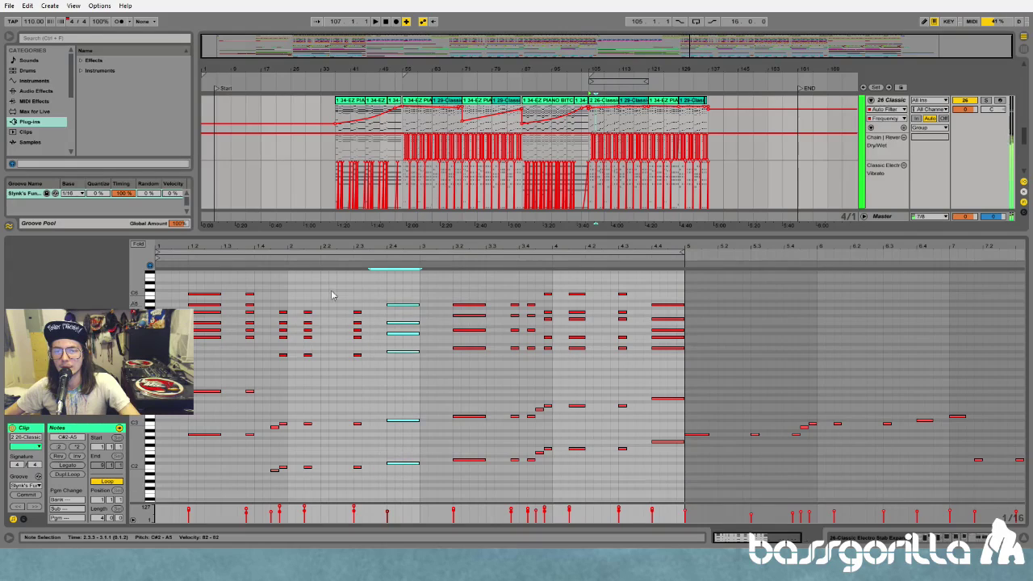
pyautogui.moveTo(443, 290); pyautogui.dragTo(479, 477)
pyautogui.click(503, 299)
pyautogui.moveTo(502, 299); pyautogui.dragTo(554, 474)
pyautogui.click(546, 295)
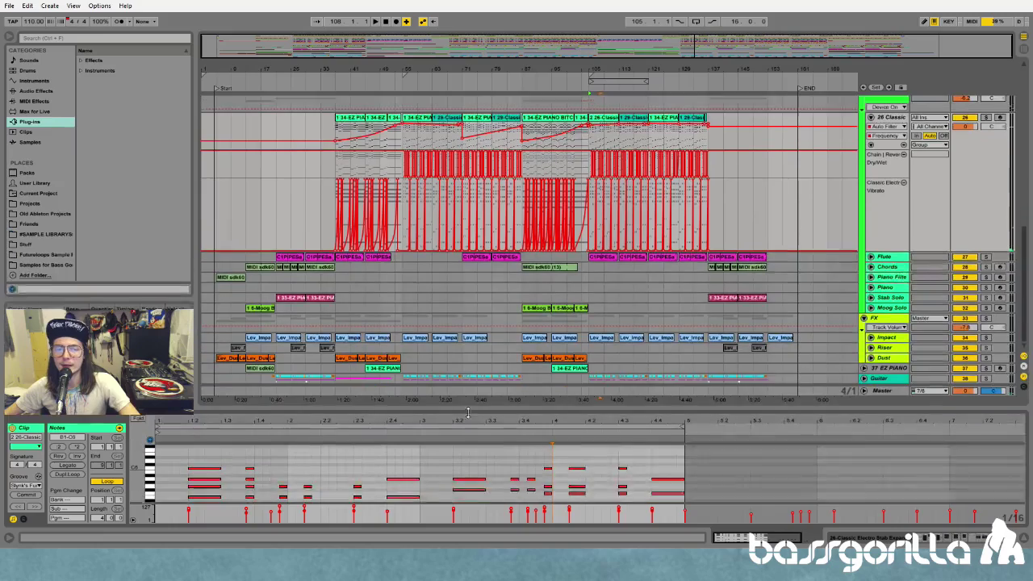
# - Shrink the note editor, collapse the BASS group and unfold the HOOK track's automation lanes
pyautogui.moveTo(487, 237); pyautogui.dragTo(565, 420)
pyautogui.scroll(3, 570, 288)
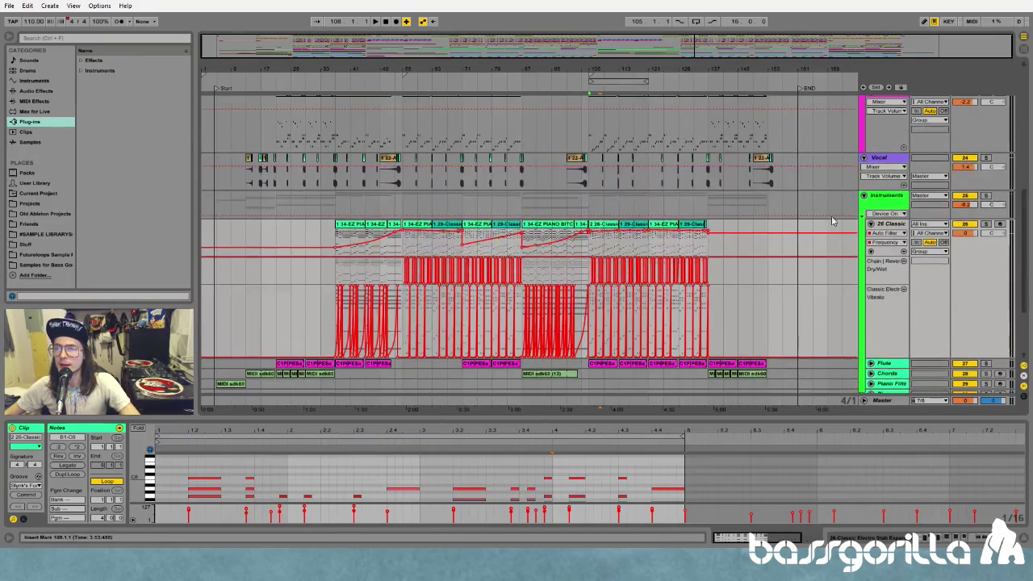
pyautogui.scroll(6, 646, 259)
pyautogui.scroll(6, 685, 238)
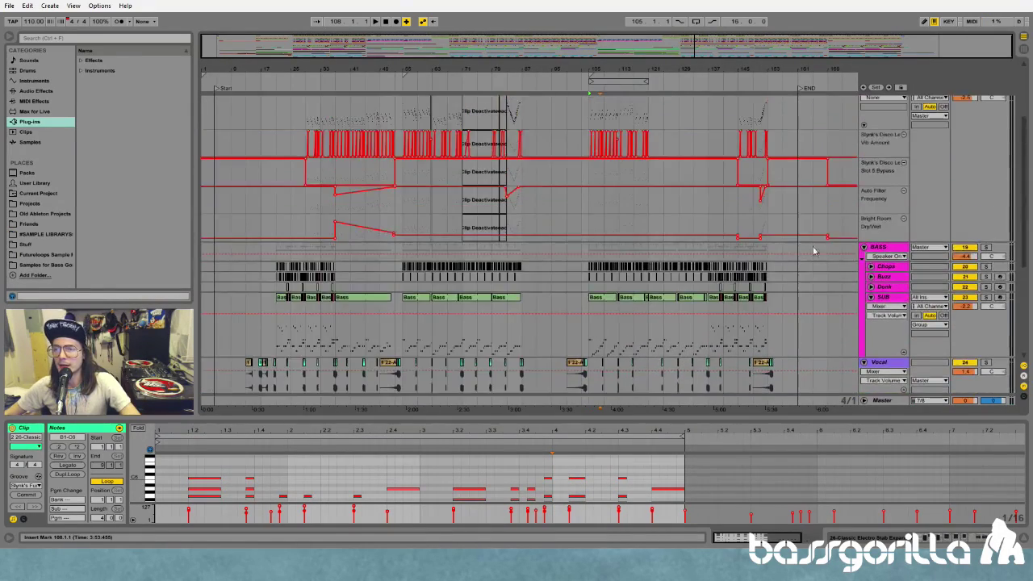
pyautogui.click(864, 189)
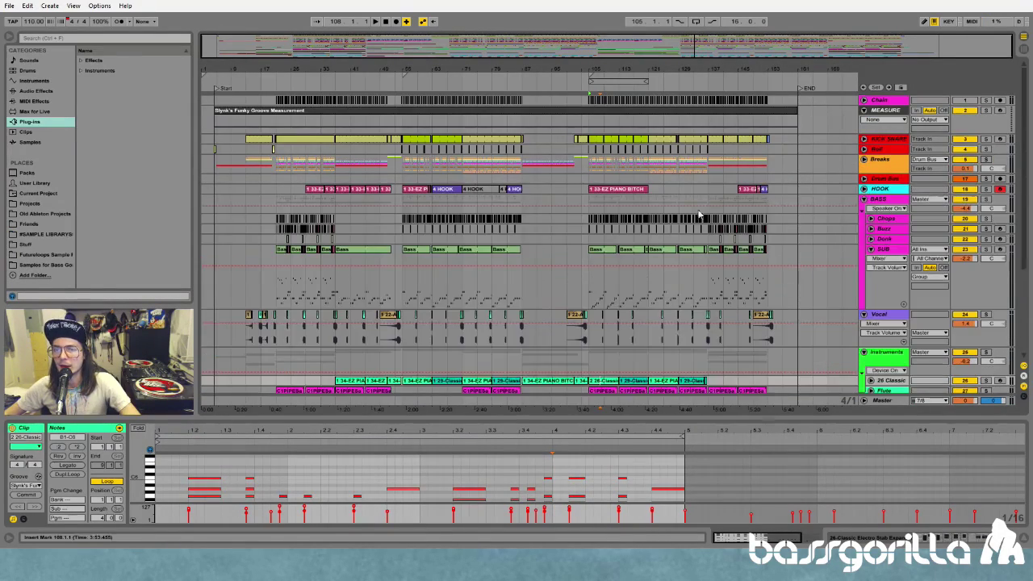
pyautogui.click(864, 198)
pyautogui.click(863, 190)
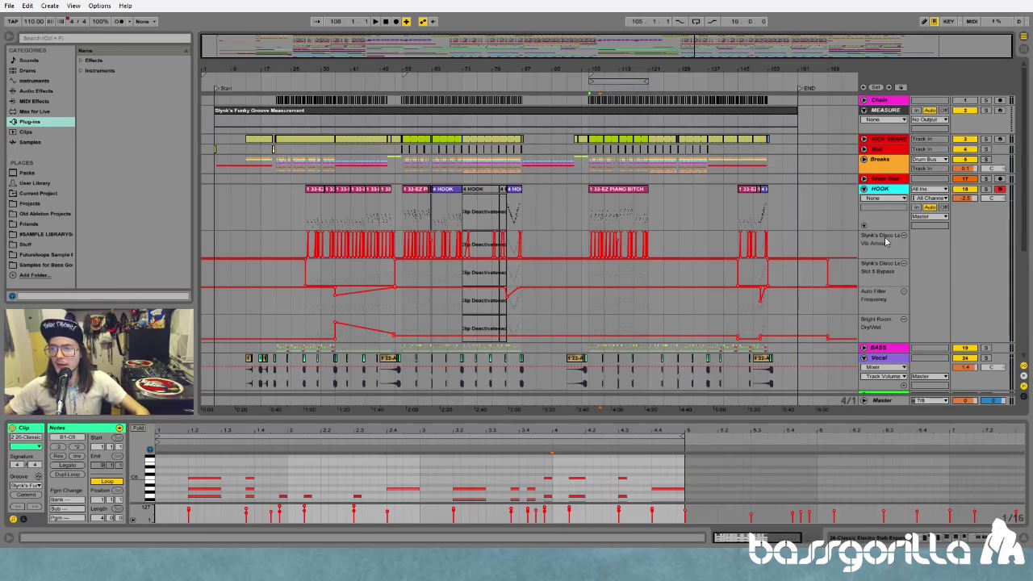
# - Solo the 26 Classic track and play it from its first clip at bar 37
pyautogui.scroll(-6, 799, 205)
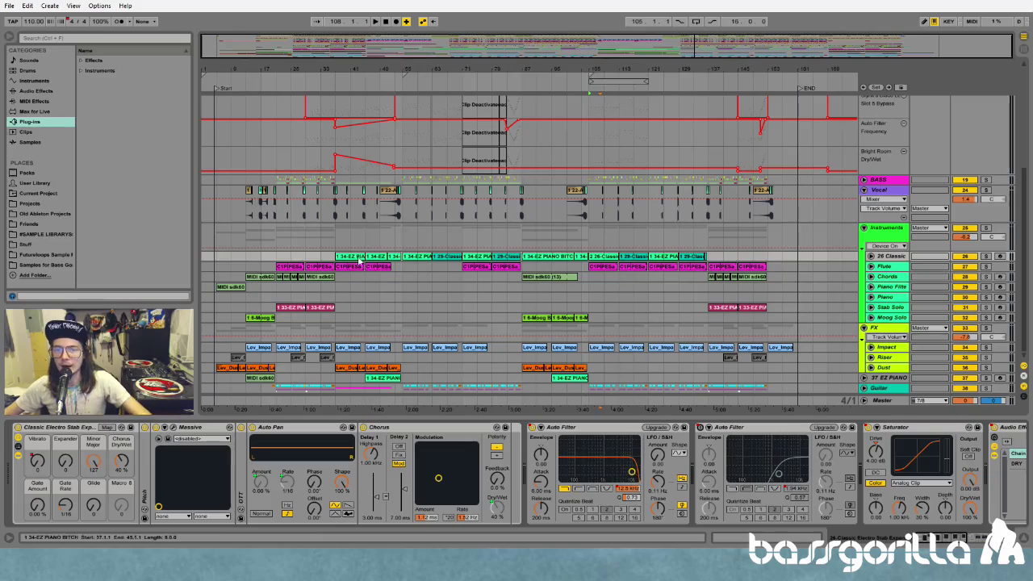
pyautogui.press('space')
pyautogui.click(986, 257)
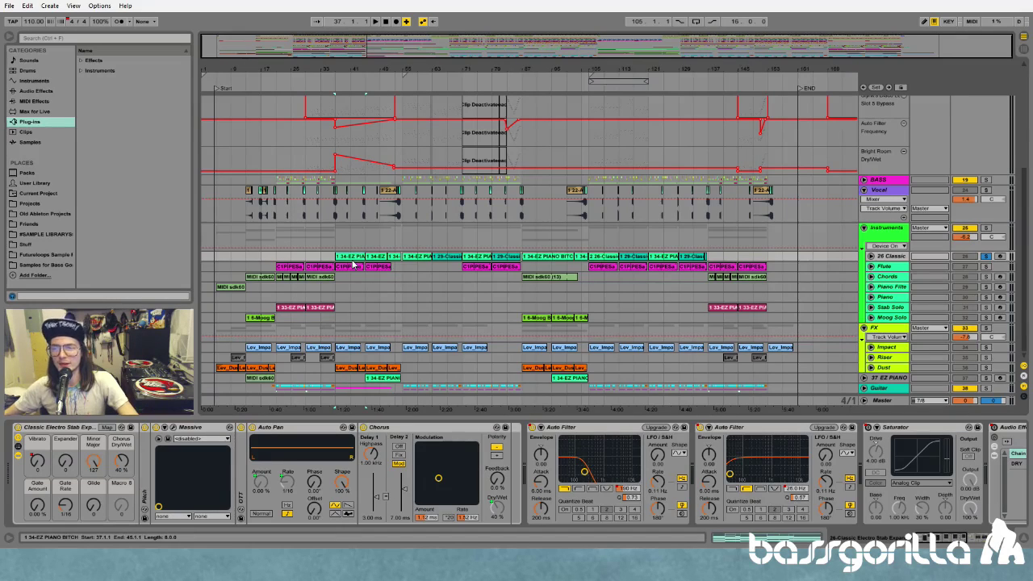
pyautogui.press('space')
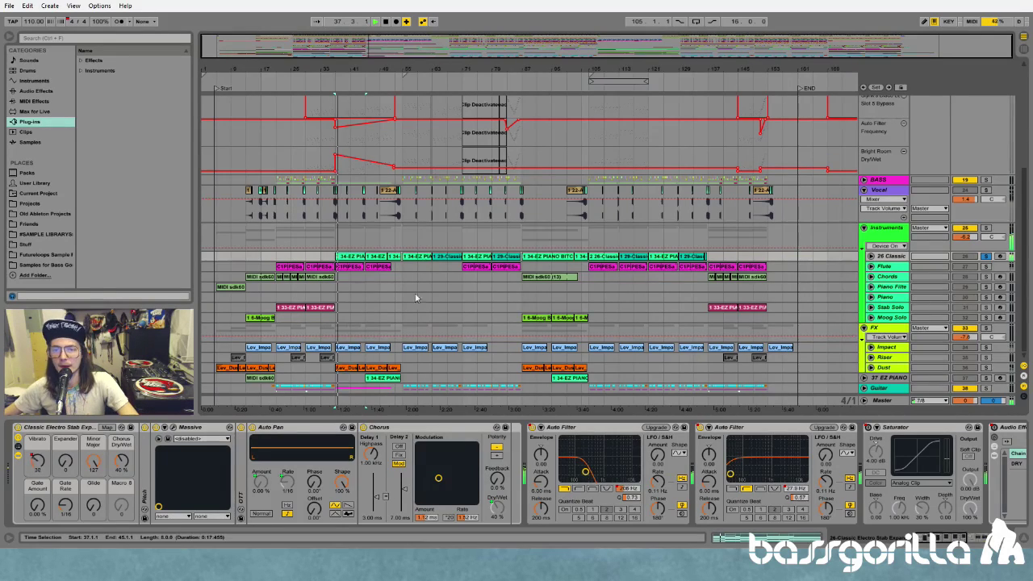
pyautogui.scroll(2, 428, 220)
pyautogui.scroll(3, 428, 219)
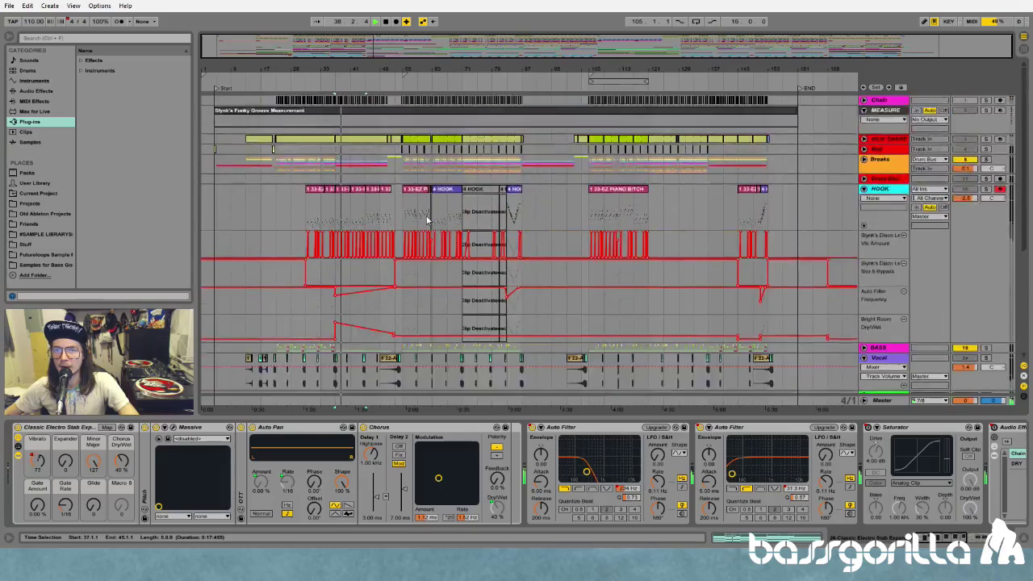
# - Play the soloed 26 Classic track from its clip at bar 55 and on through the clip at bar 63
pyautogui.scroll(-4, 428, 222)
pyautogui.click(416, 309)
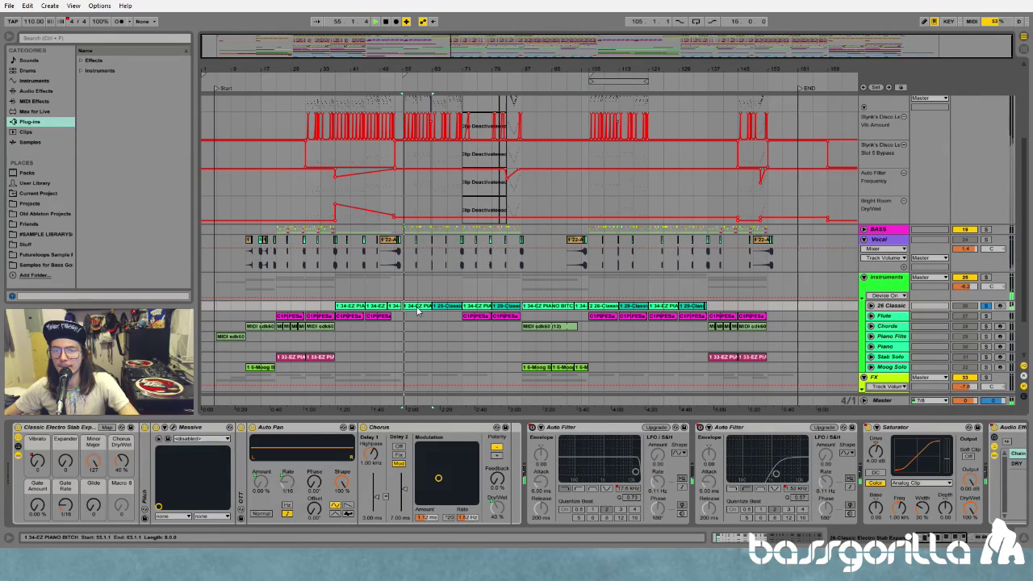
pyautogui.scroll(-1, 464, 321)
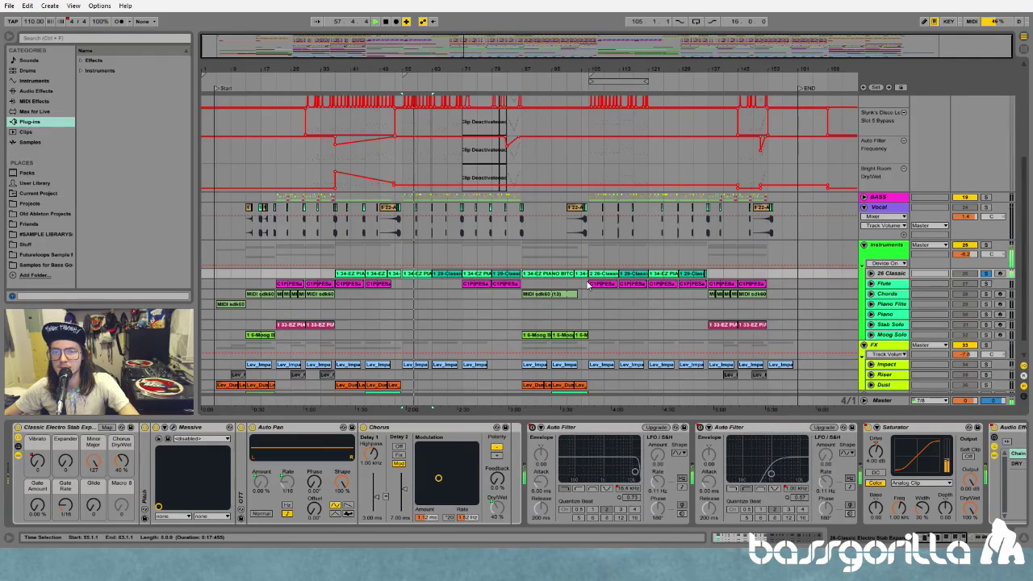
pyautogui.scroll(-1, 588, 283)
pyautogui.scroll(4, 587, 283)
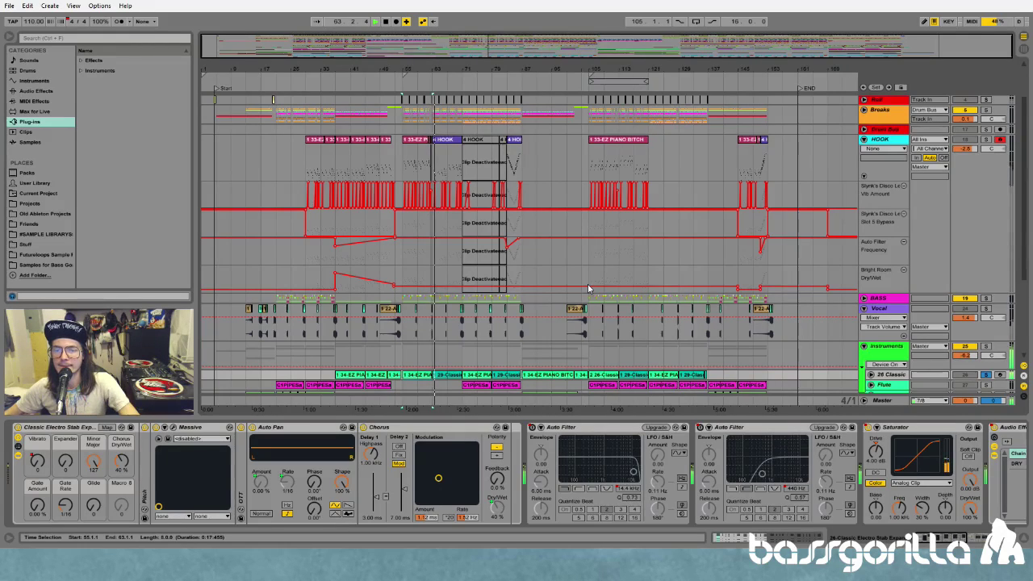
pyautogui.click(448, 378)
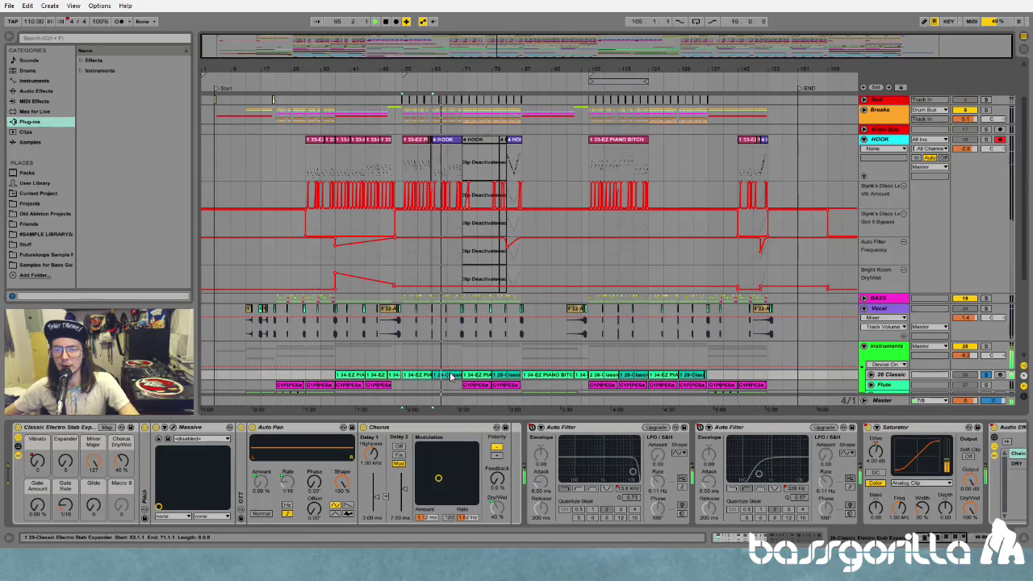
pyautogui.scroll(-1, 499, 346)
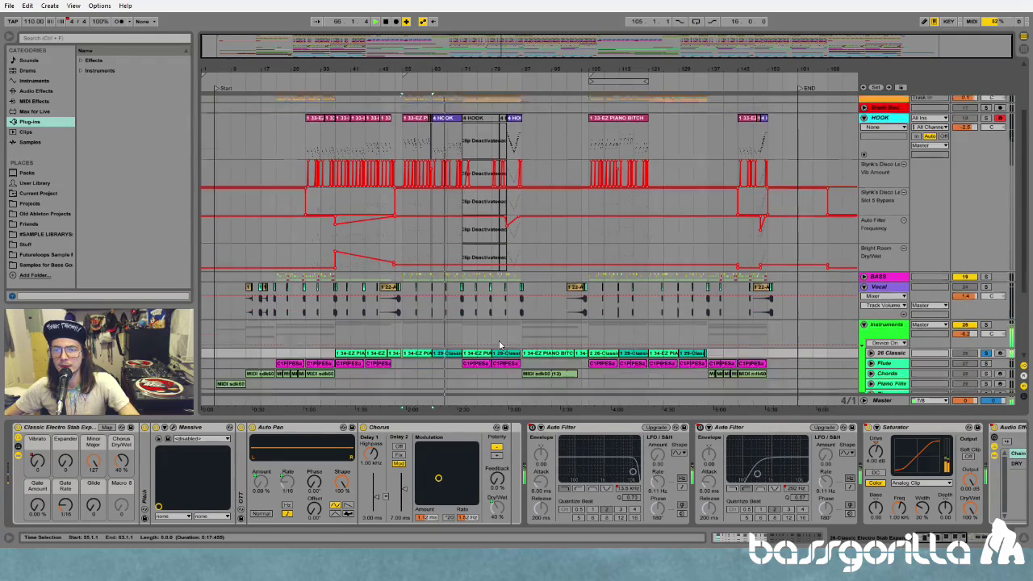
pyautogui.scroll(-1, 500, 345)
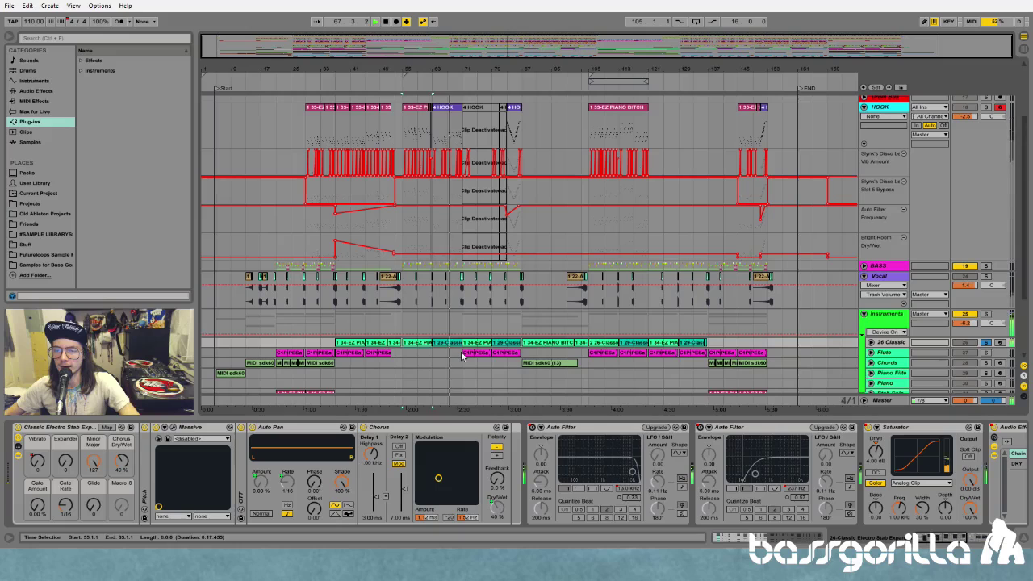
# - Play the 26 Classic track from its clip at bar 105, then stop playback
pyautogui.click(611, 348)
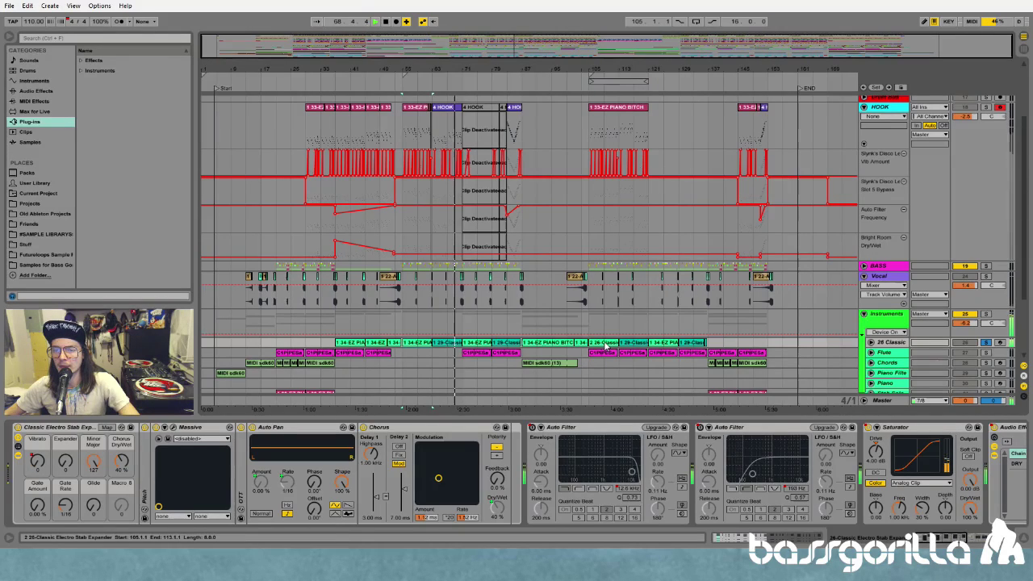
pyautogui.press('space')
pyautogui.press('space')
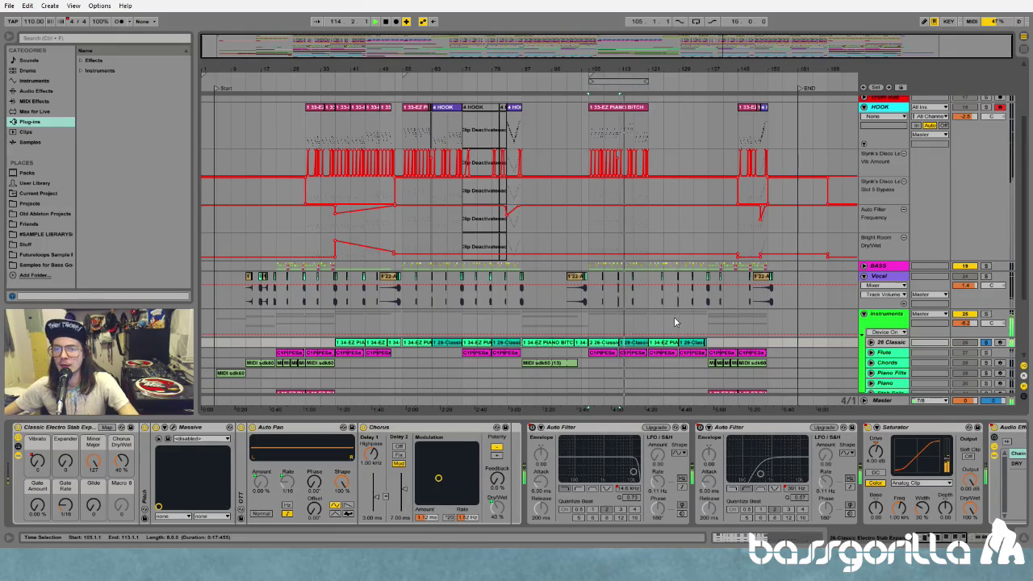
pyautogui.click(607, 353)
pyautogui.press('space')
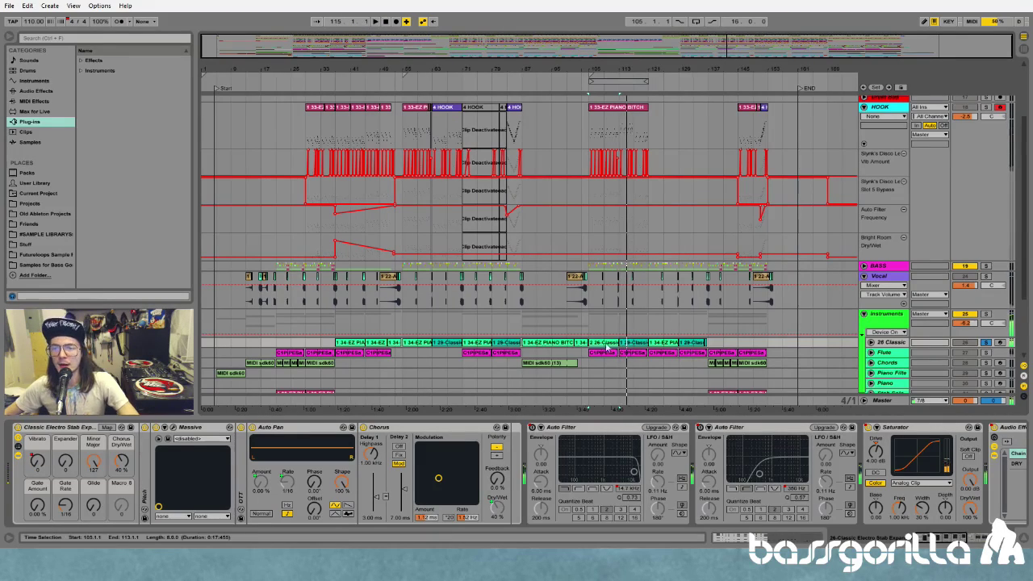
# - Open the 26 Classic clip at bar 55 in an enlarged note editor and select its bar 4 closing chord, then its opening chord
pyautogui.click(417, 343)
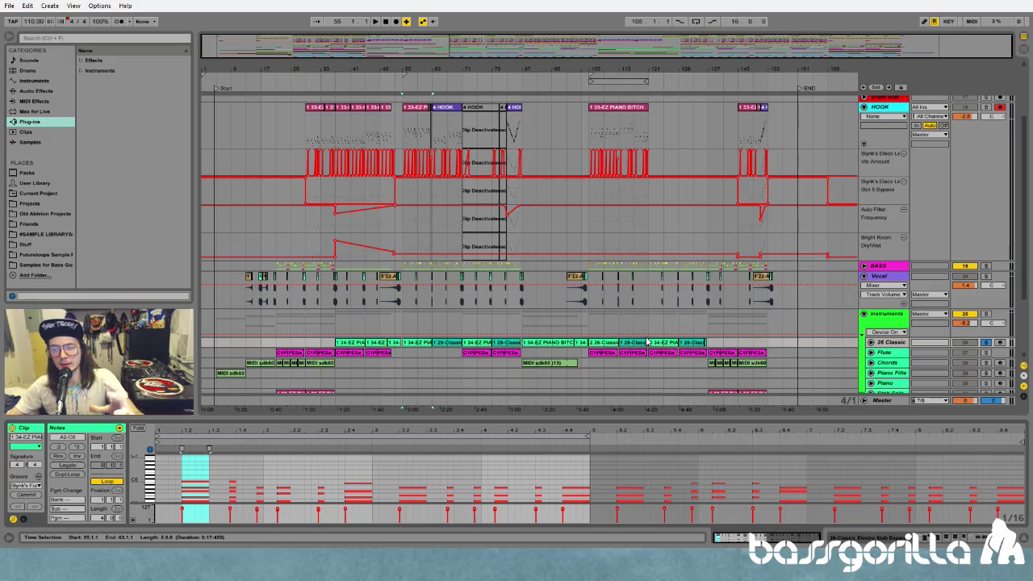
pyautogui.moveTo(513, 421); pyautogui.dragTo(519, 321)
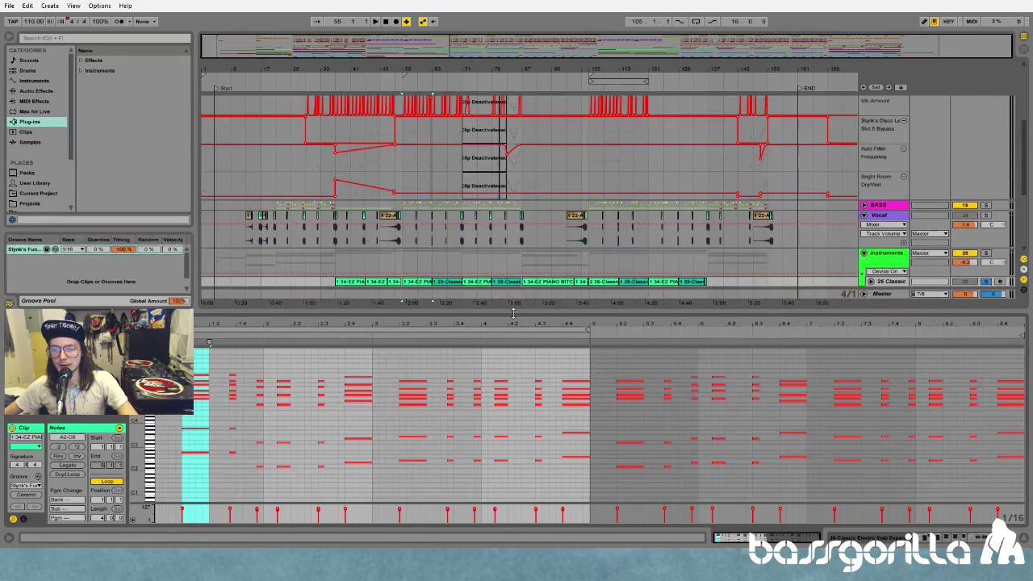
pyautogui.moveTo(552, 365); pyautogui.dragTo(577, 490)
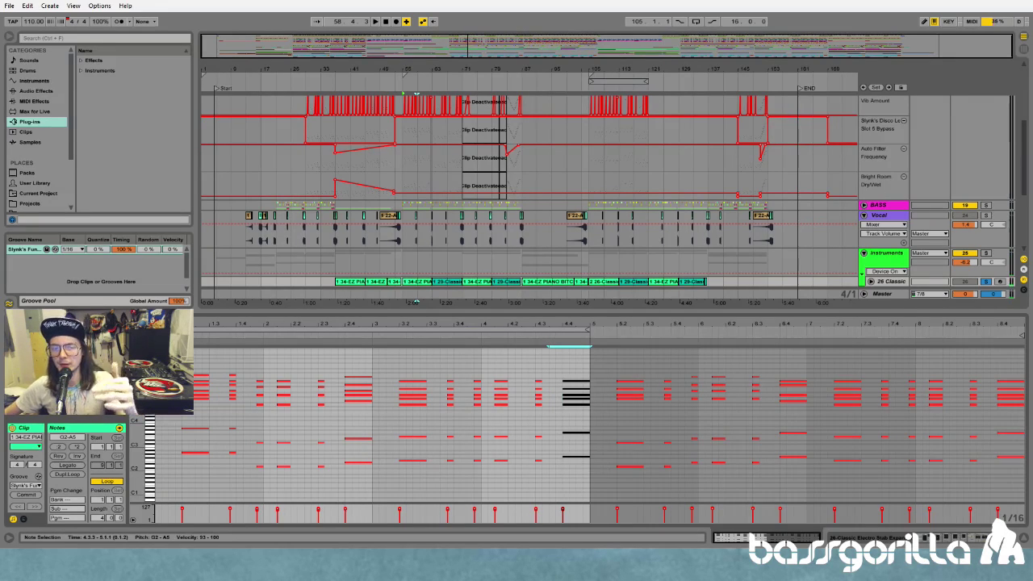
pyautogui.moveTo(171, 414); pyautogui.dragTo(187, 462)
pyautogui.moveTo(545, 365); pyautogui.dragTo(577, 483)
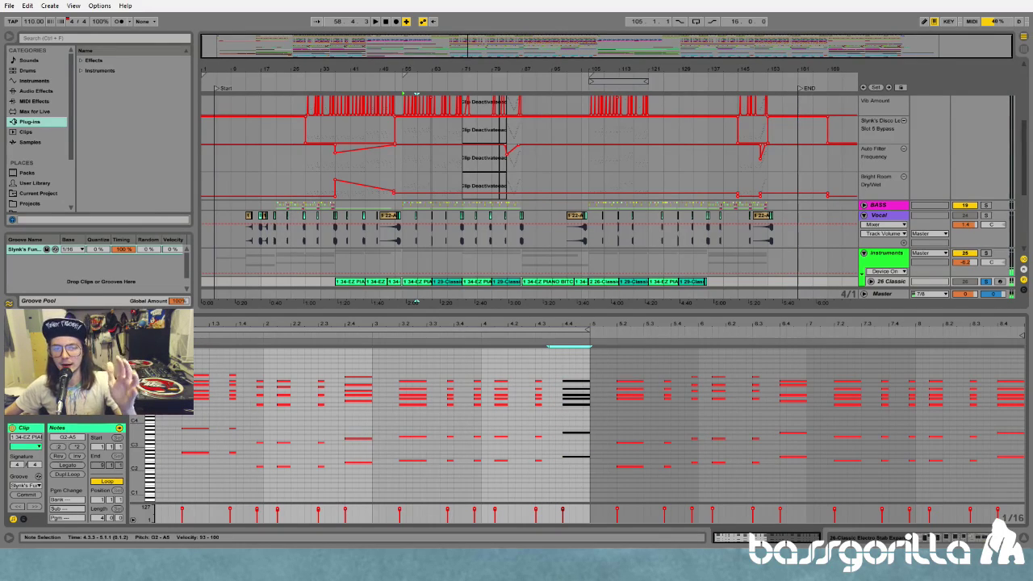
pyautogui.moveTo(166, 363); pyautogui.dragTo(202, 476)
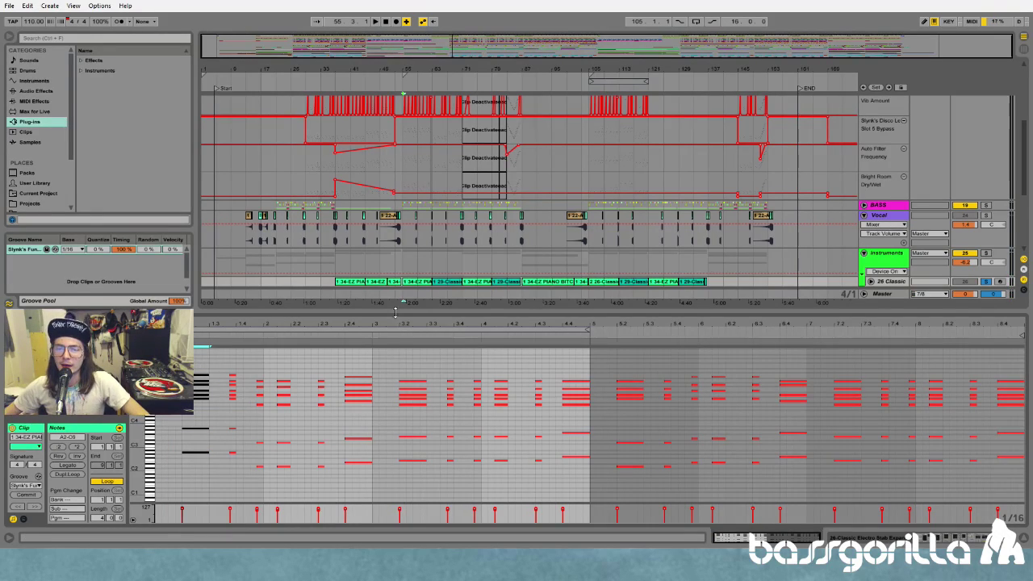
# - Shrink the note editor, unfold the 26 Classic track's automation lanes and play its Vibrato ramps from bar 55
pyautogui.moveTo(399, 314); pyautogui.dragTo(401, 422)
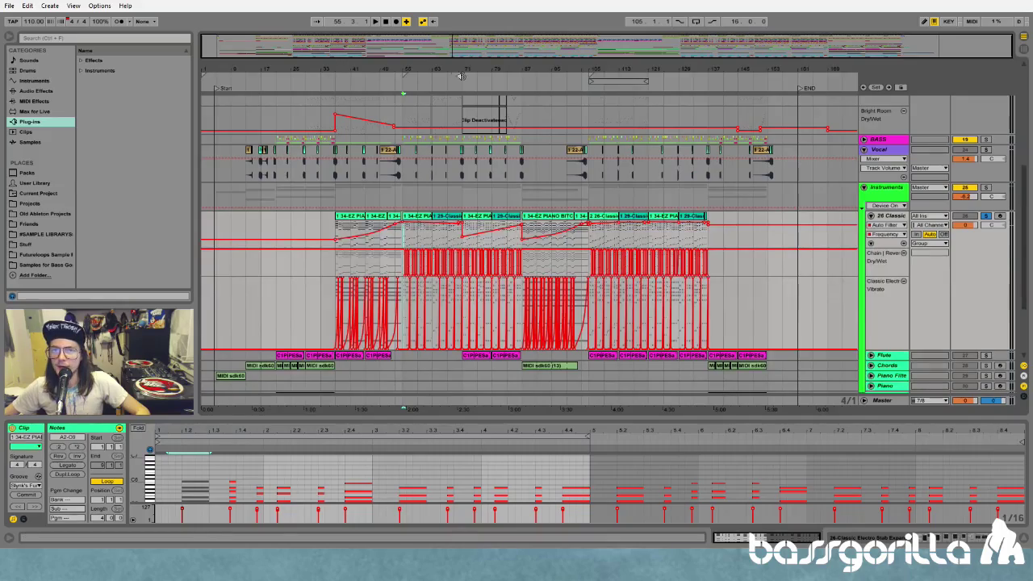
pyautogui.moveTo(461, 76); pyautogui.dragTo(369, 281)
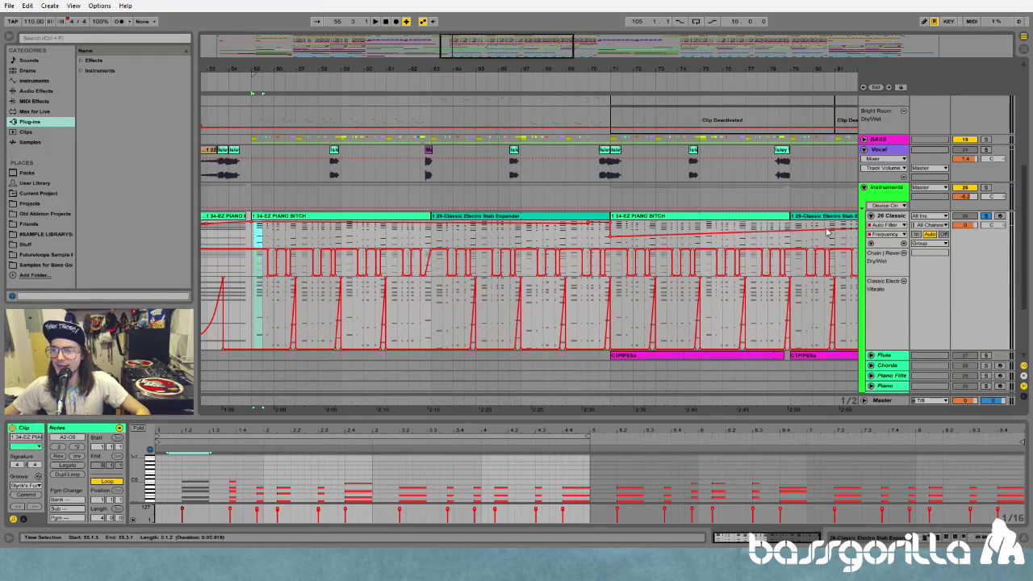
pyautogui.moveTo(275, 88); pyautogui.dragTo(347, 69)
pyautogui.click(267, 322)
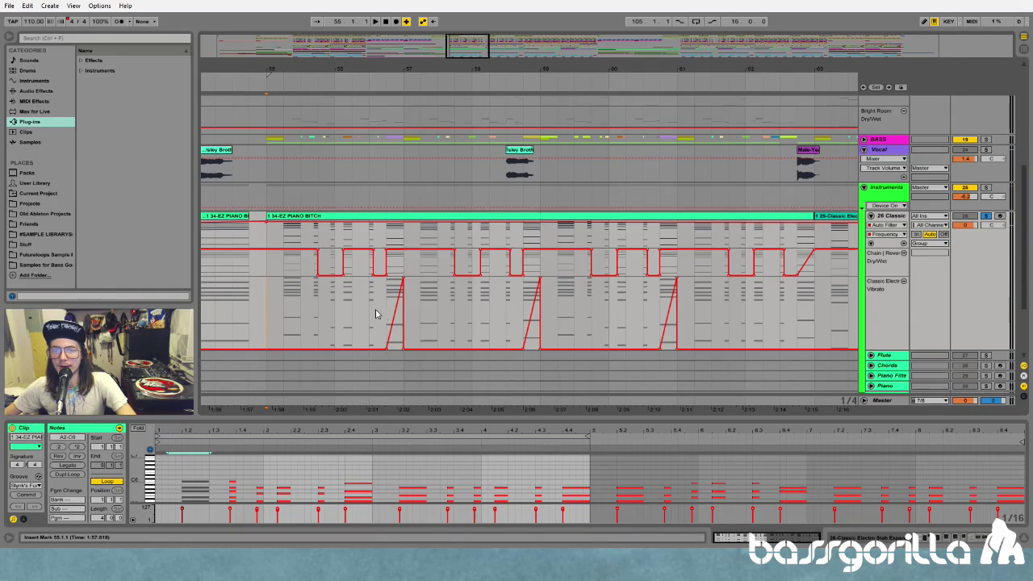
pyautogui.press('space')
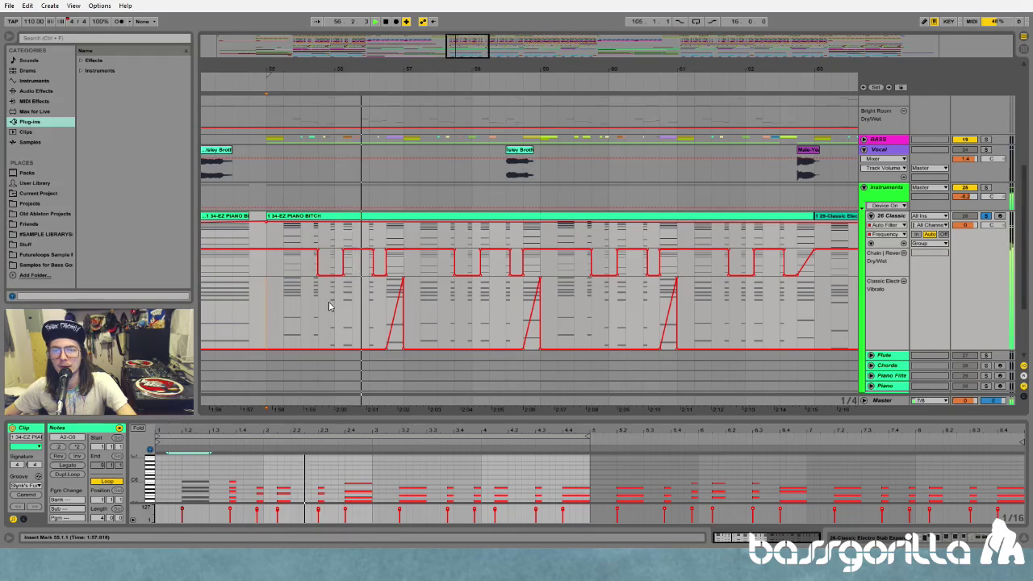
pyautogui.click(385, 307)
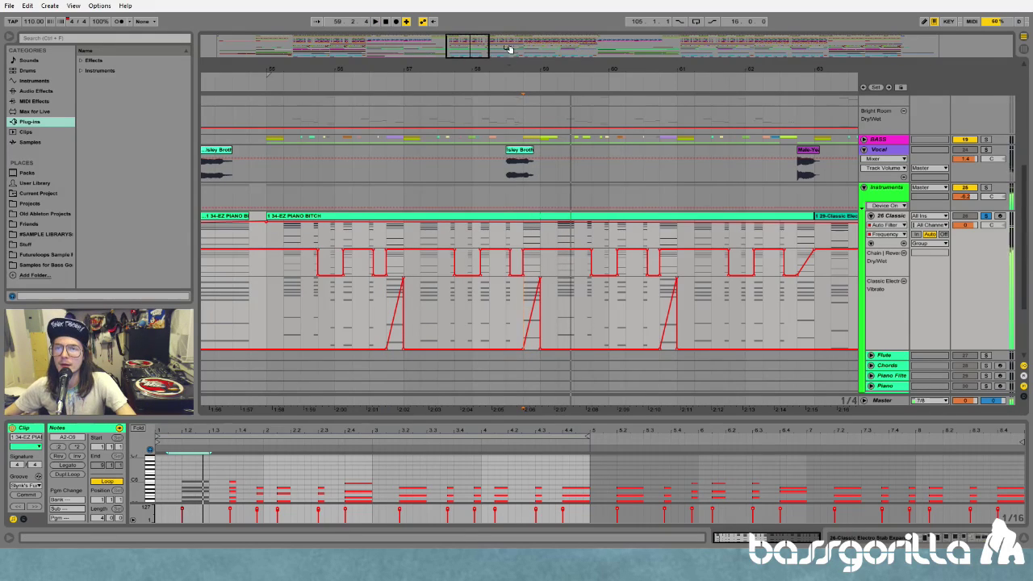
# - Play the 26 Classic track's reverb Dry/Wet automation from position 55.2.1
pyautogui.moveTo(509, 49); pyautogui.dragTo(751, 273)
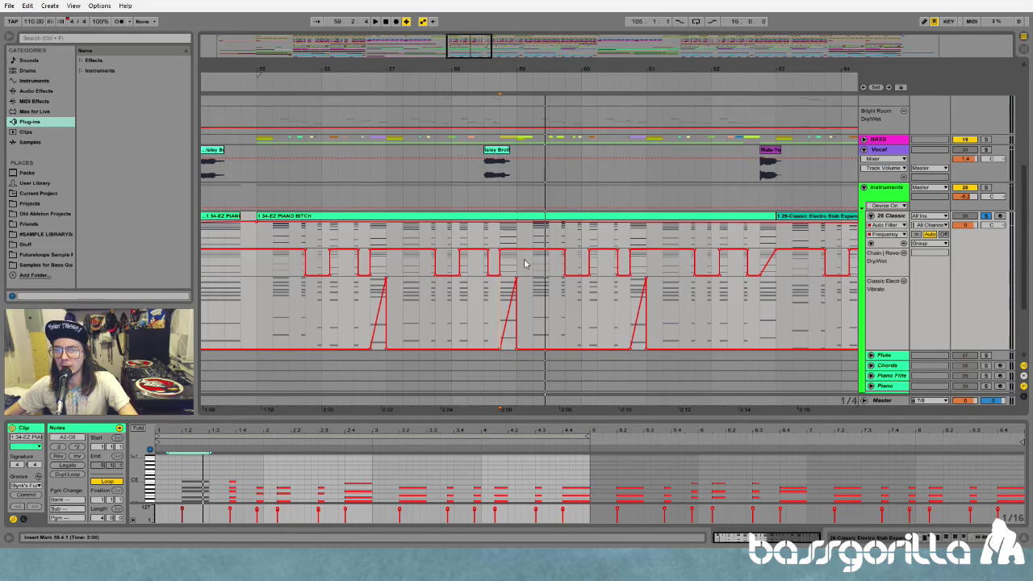
pyautogui.moveTo(516, 267); pyautogui.dragTo(271, 268)
pyautogui.click(271, 267)
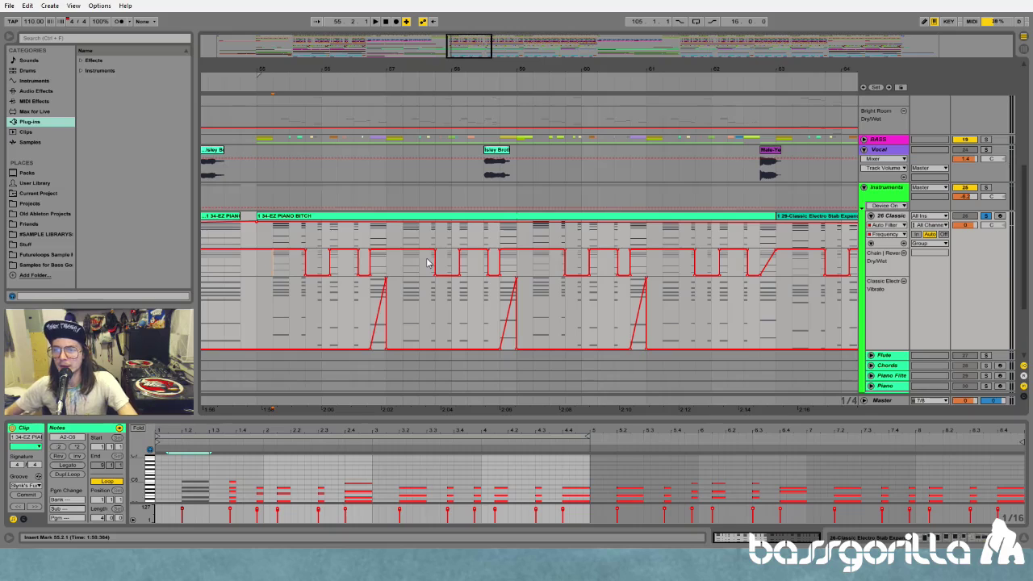
pyautogui.press('space')
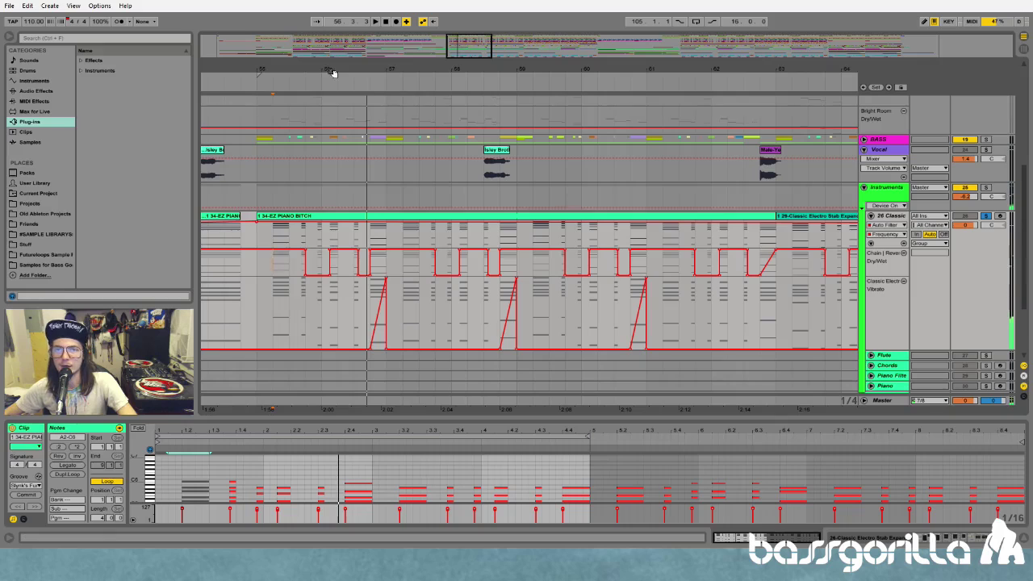
# - Replay the reverb Dry/Wet changes up close from position 56.1.3 on the 26 Classic track
pyautogui.moveTo(333, 72); pyautogui.dragTo(339, 199)
pyautogui.moveTo(327, 236); pyautogui.dragTo(408, 238)
pyautogui.click(329, 240)
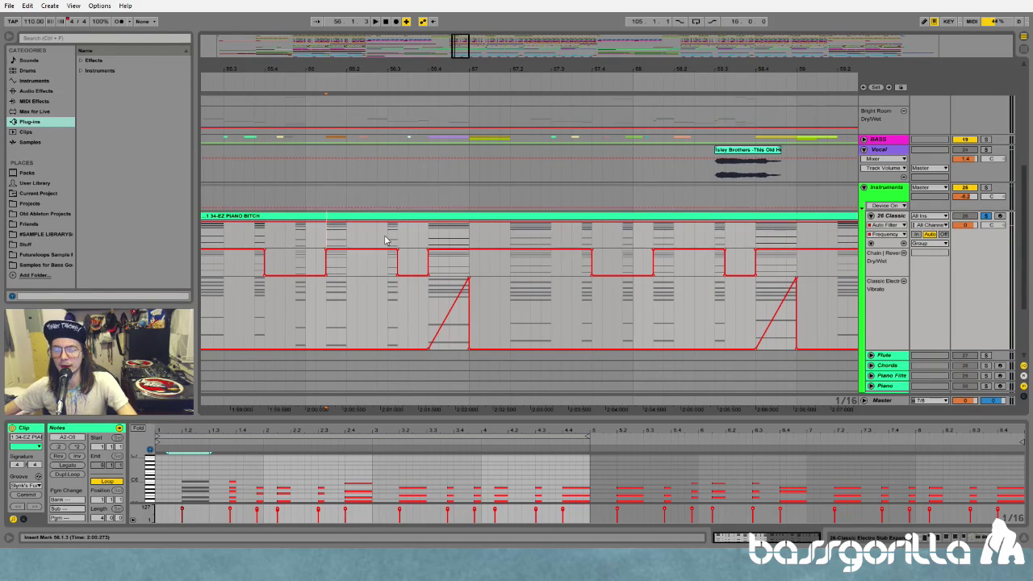
pyautogui.press('space')
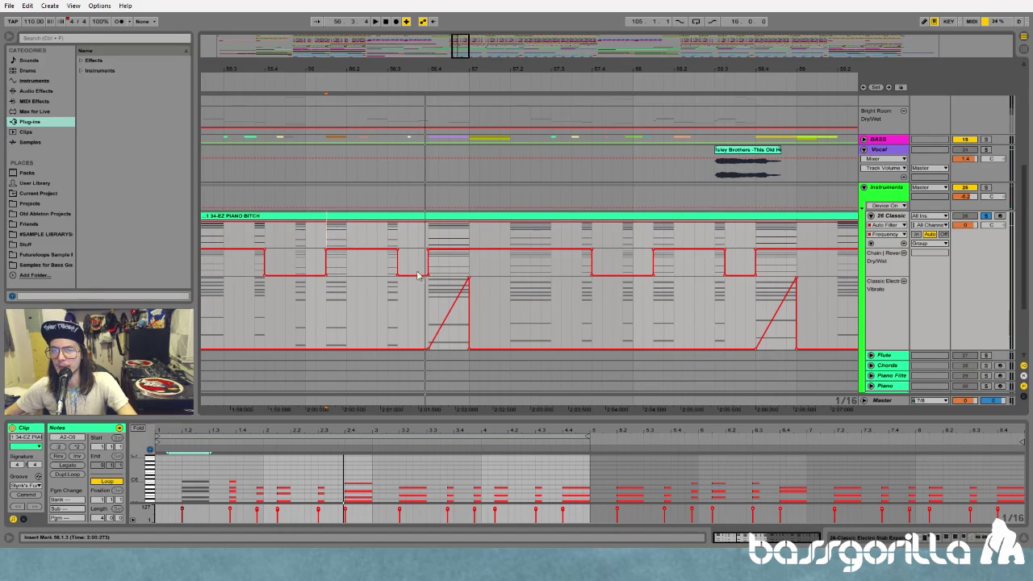
# - Show the Auto Filter automation of the 26 Classic track across the whole arrangement
pyautogui.moveTo(433, 65); pyautogui.dragTo(431, 19)
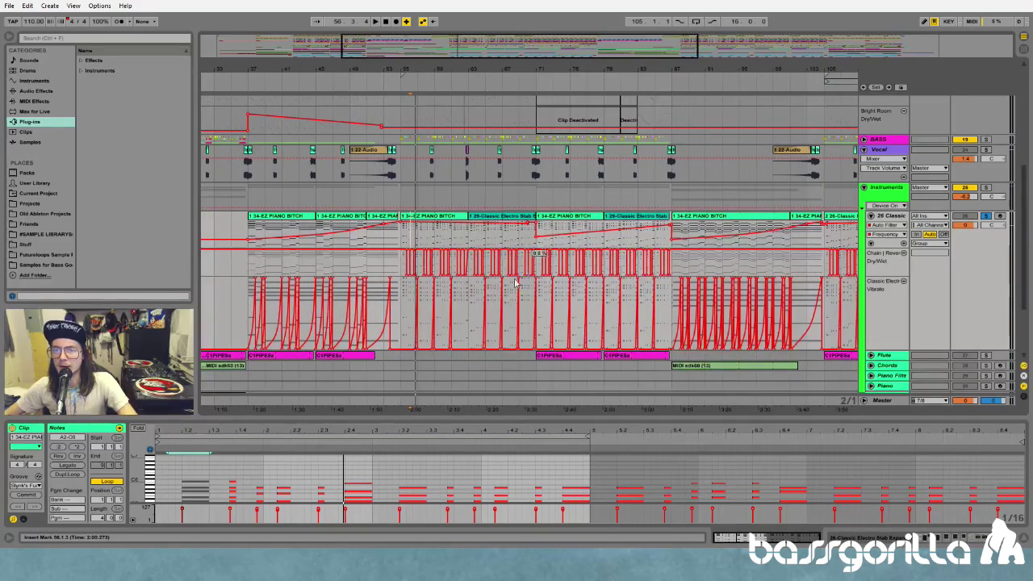
pyautogui.moveTo(480, 71); pyautogui.dragTo(476, 39)
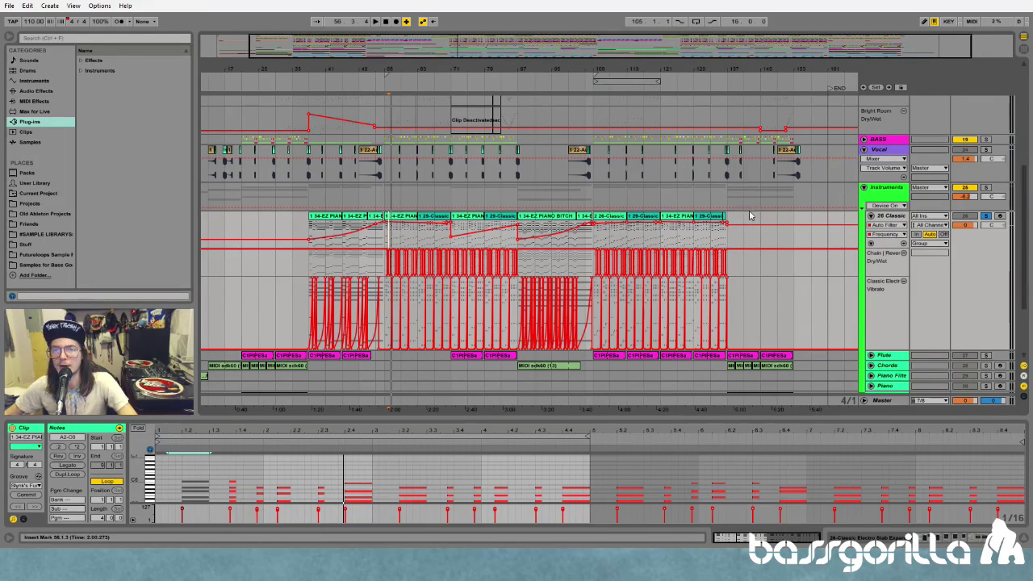
pyautogui.click(893, 225)
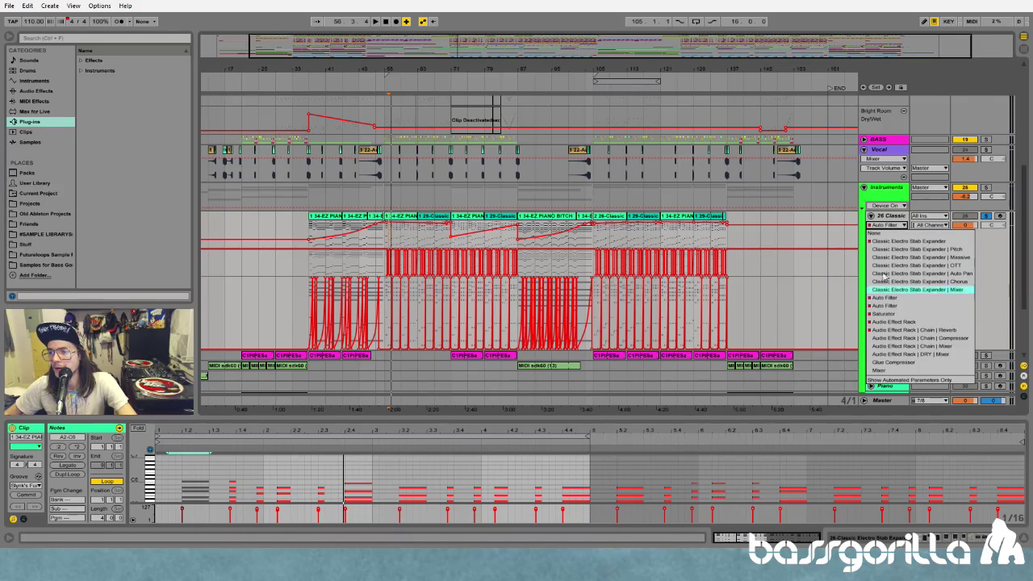
pyautogui.click(888, 298)
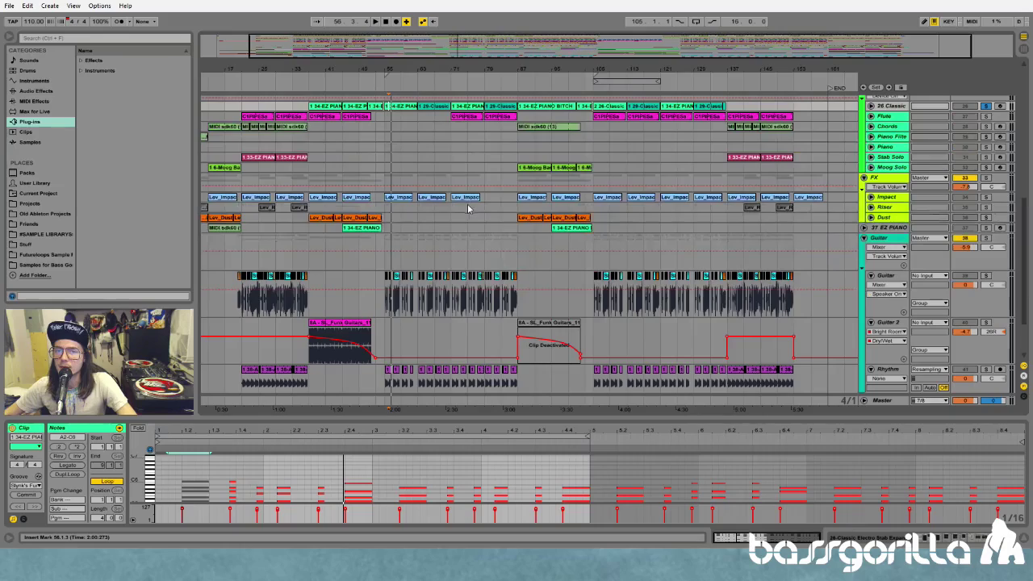
# - Unfold the Impact track, solo the FX group and play the impact clip at bar 55
pyautogui.click(871, 198)
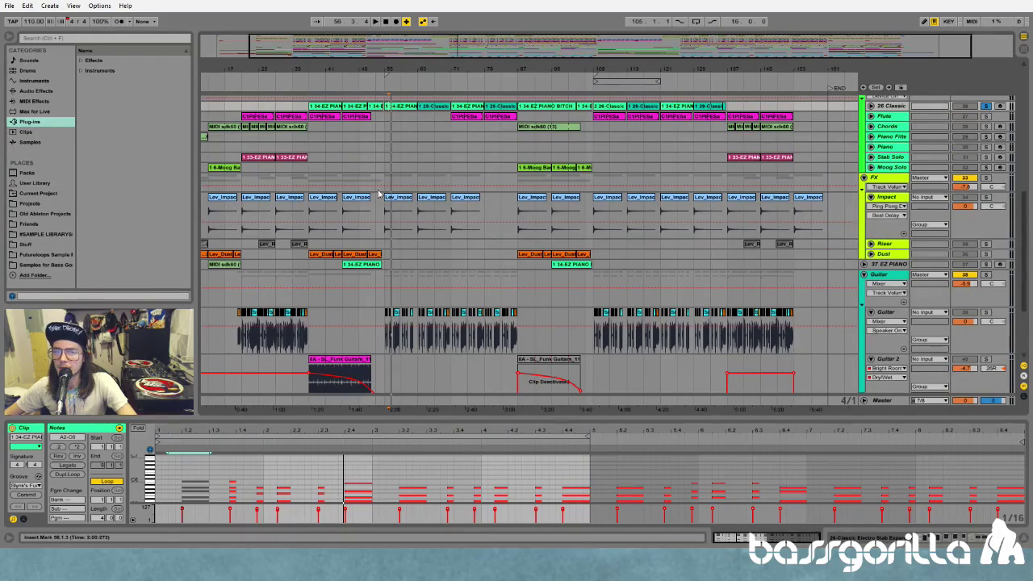
pyautogui.click(398, 212)
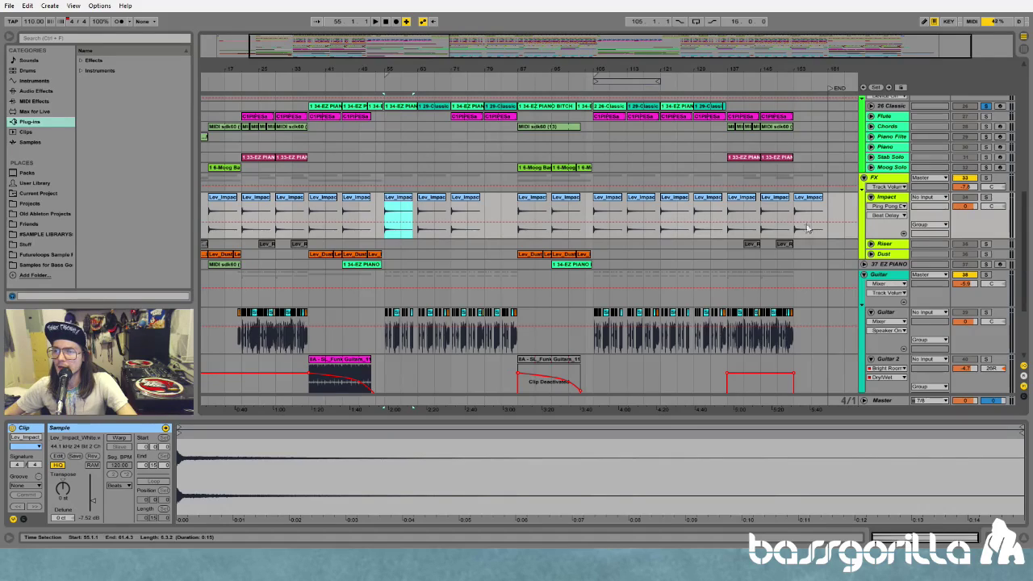
pyautogui.click(986, 178)
pyautogui.press('space')
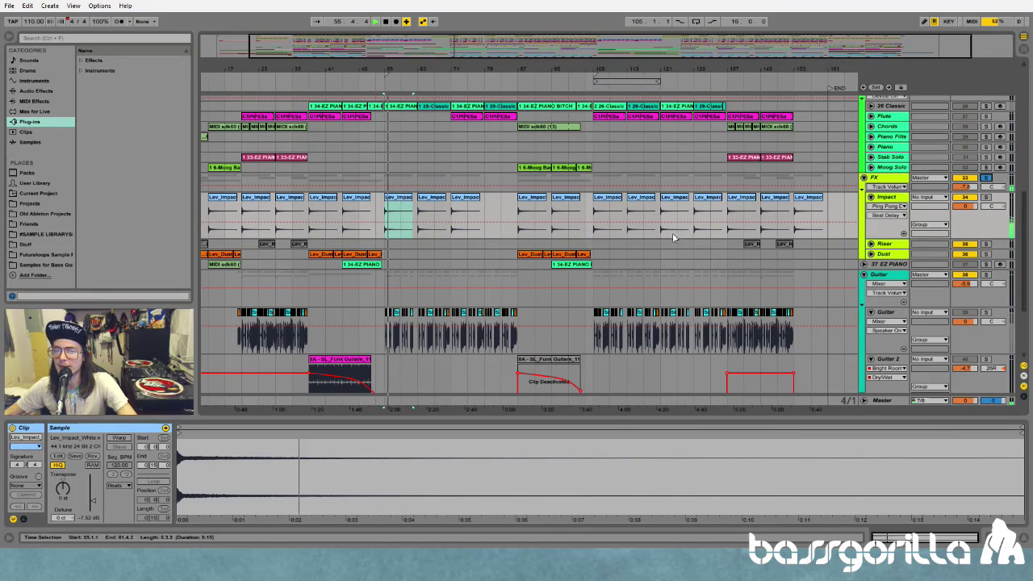
# - Solo the Guitar group in place of FX and play its guitar parts from bar 55
pyautogui.scroll(-3, 502, 263)
pyautogui.scroll(-1, 501, 263)
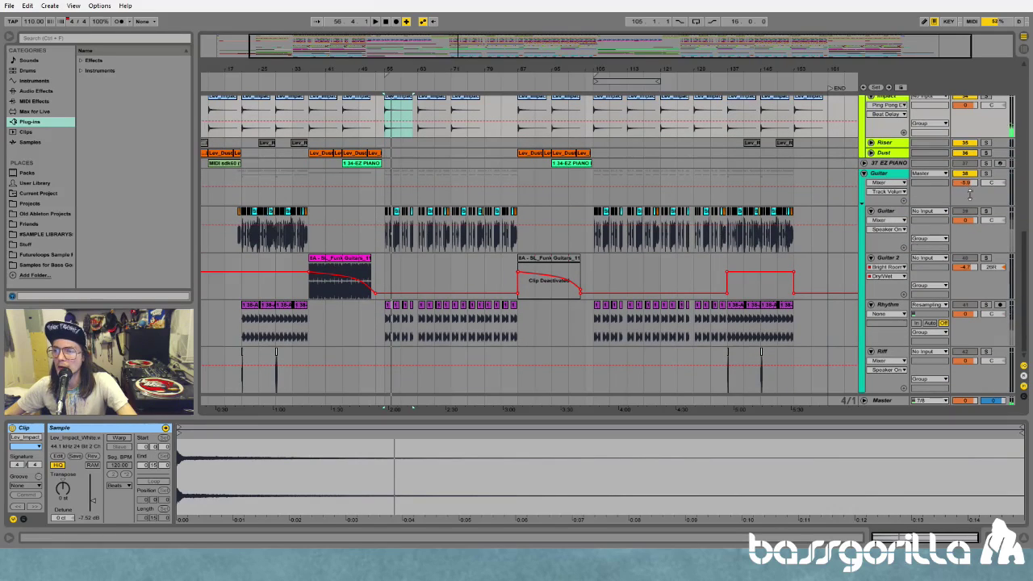
pyautogui.click(986, 174)
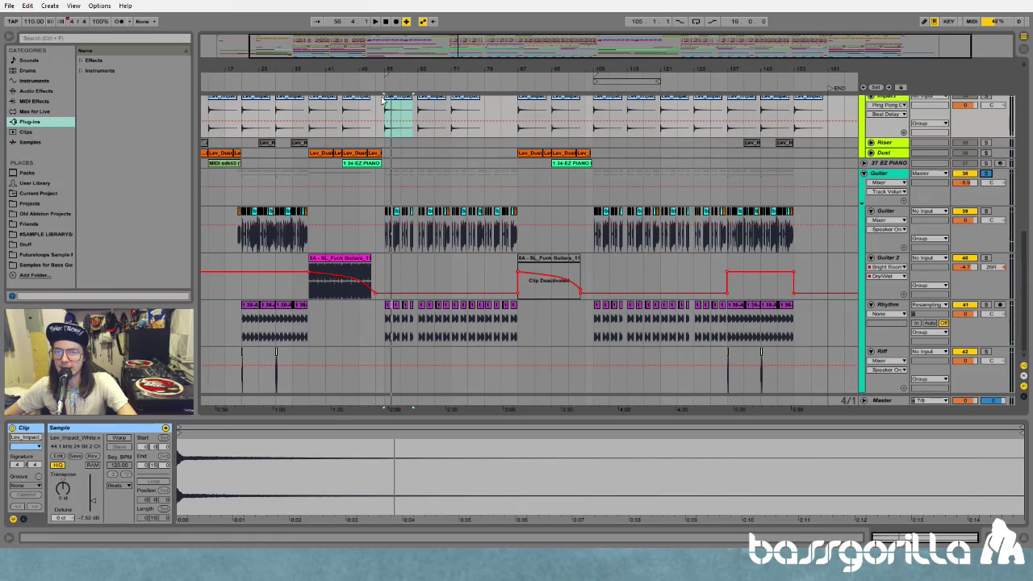
pyautogui.scroll(3, 408, 71)
pyautogui.click(352, 232)
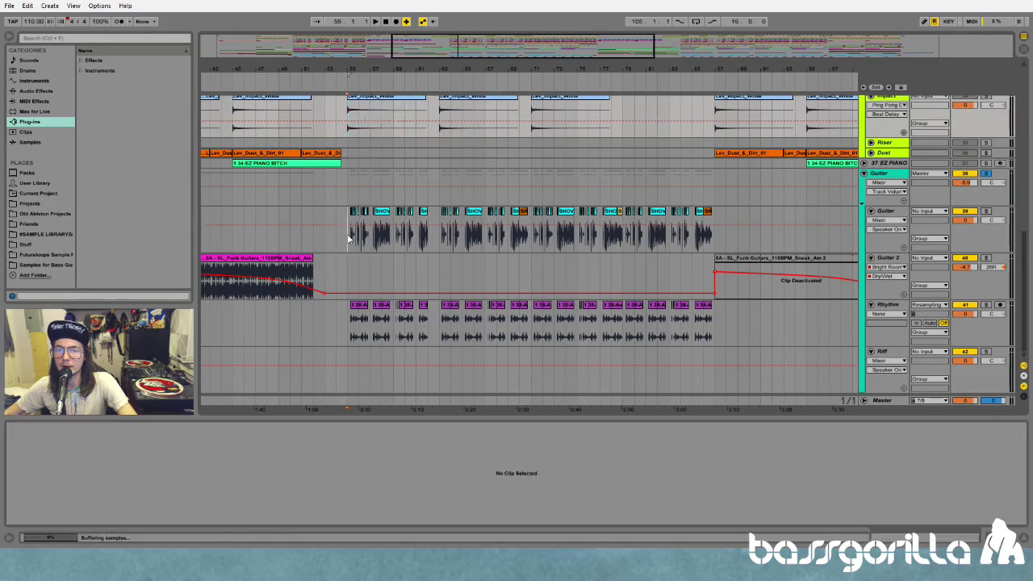
pyautogui.press('space')
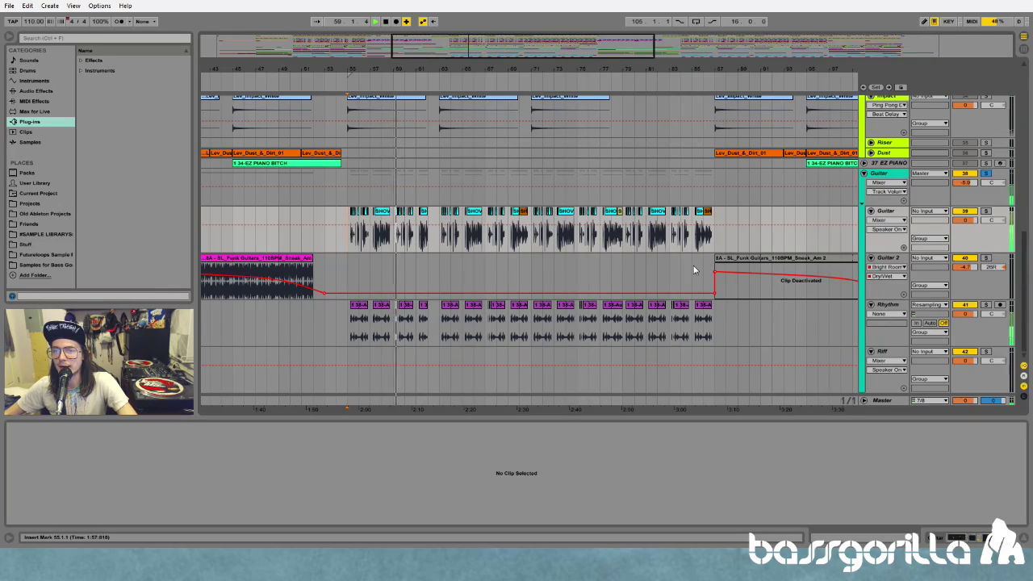
# - Fold the Guitar group, unfold and solo the Flute track, and play its pipe clip from bar 71
pyautogui.click(865, 175)
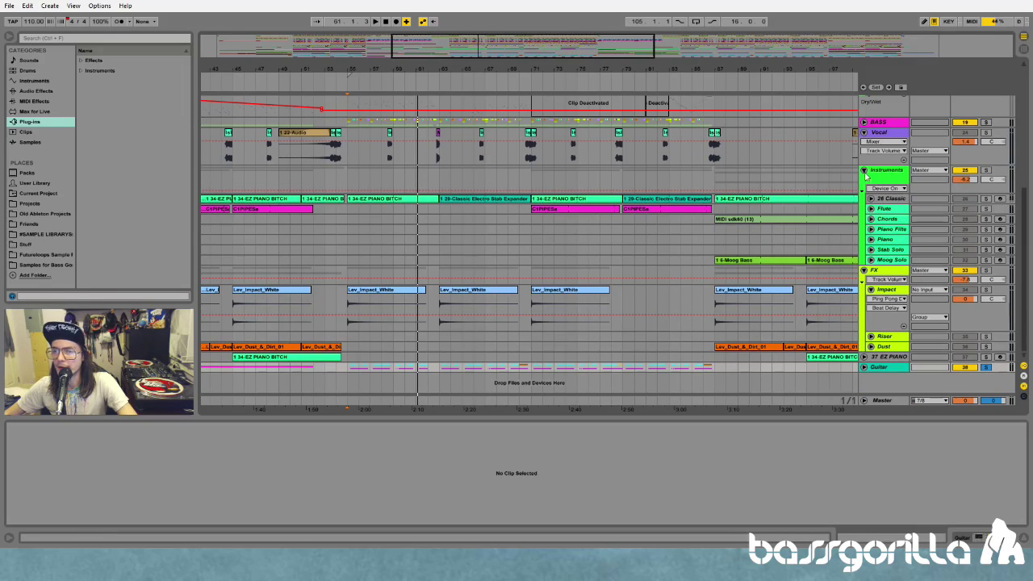
pyautogui.click(871, 209)
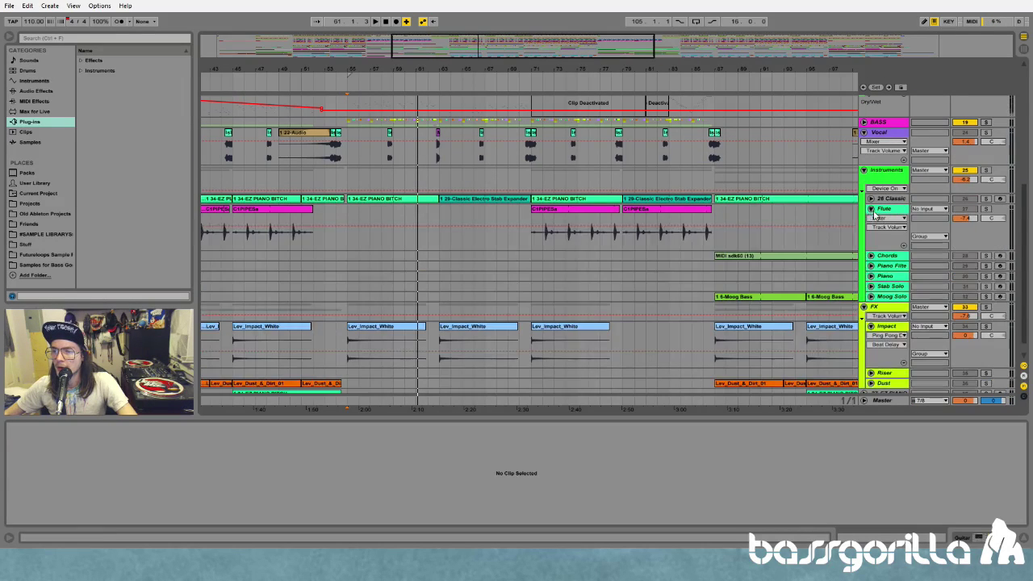
pyautogui.click(618, 211)
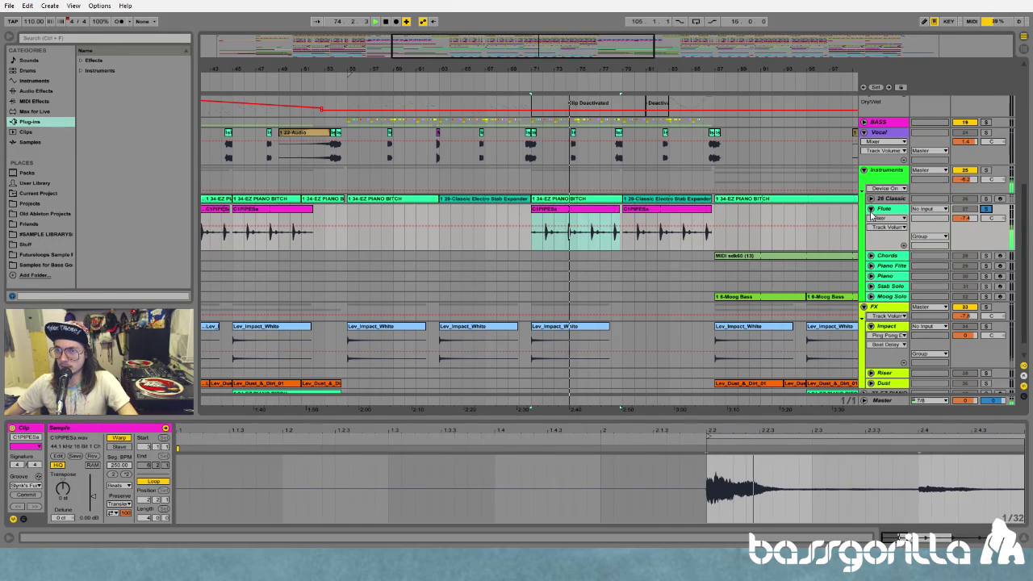
# - Unfold the BASS group, solo it and play the bass parts from bar 55
pyautogui.scroll(3, 787, 229)
pyautogui.scroll(2, 787, 230)
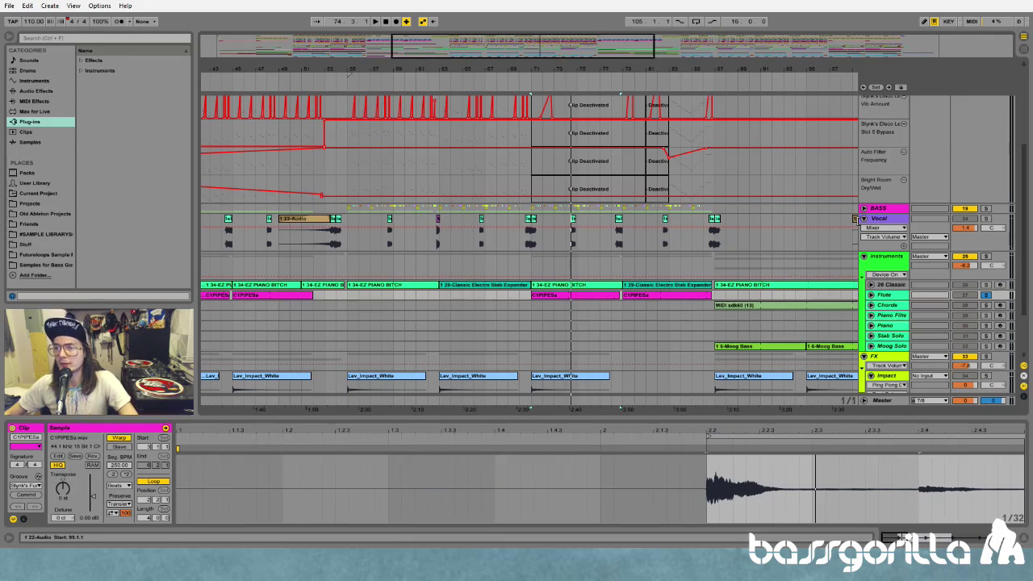
pyautogui.click(865, 209)
pyautogui.click(717, 263)
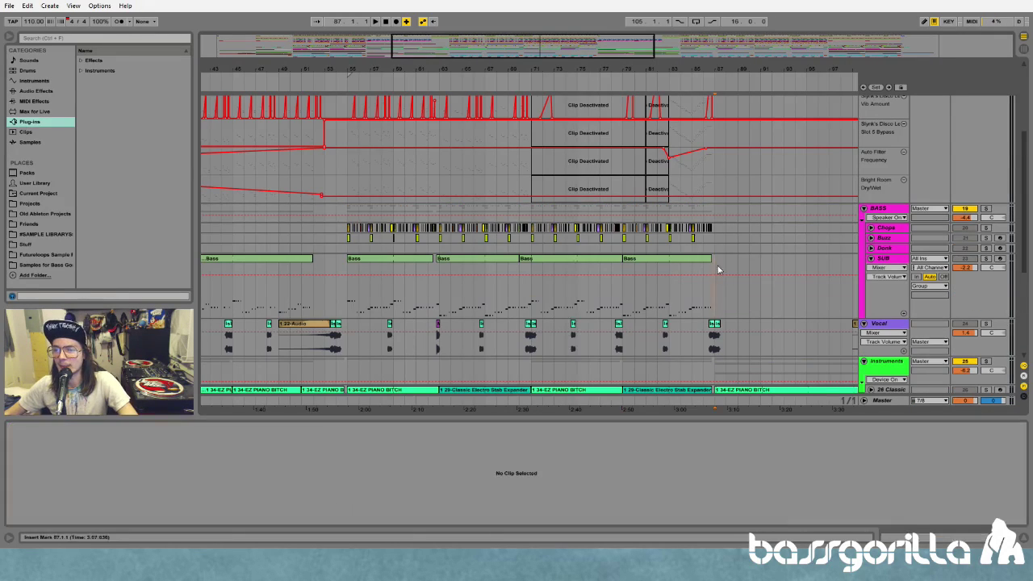
pyautogui.click(347, 247)
pyautogui.scroll(4, 484, 255)
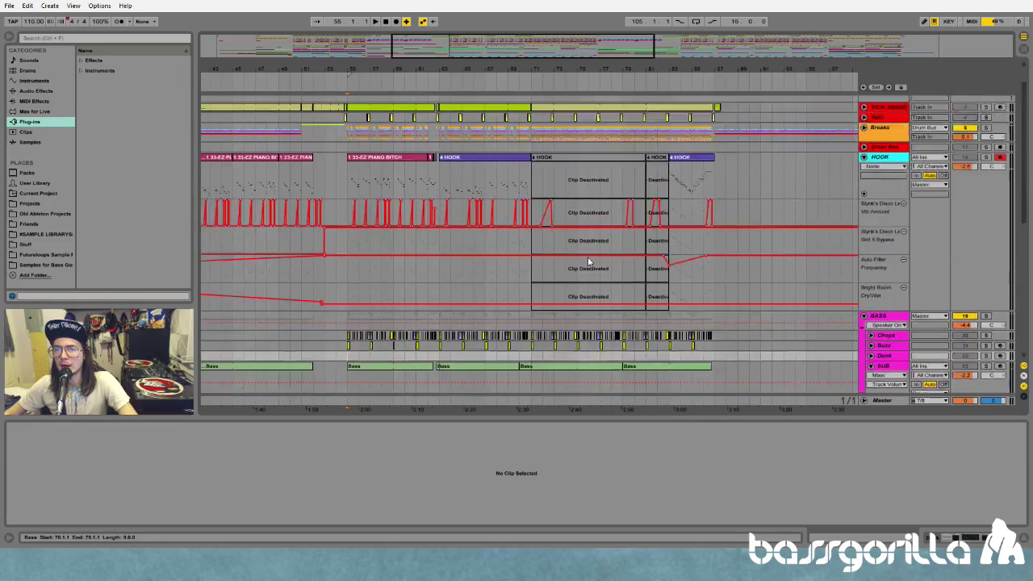
pyautogui.scroll(-2, 586, 257)
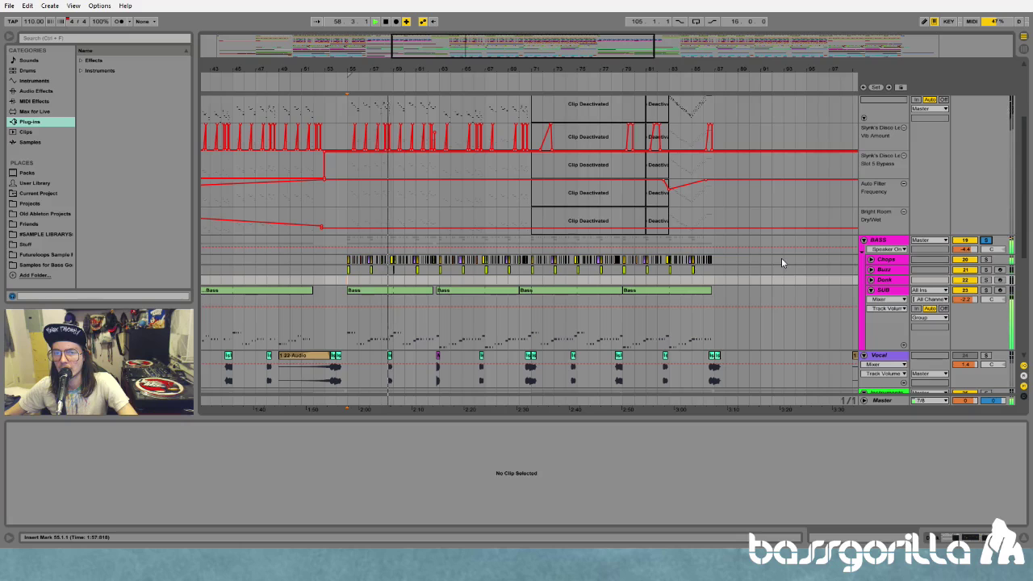
# - Replay the bass parts up close from position 58.2.1
pyautogui.moveTo(382, 70); pyautogui.dragTo(388, 119)
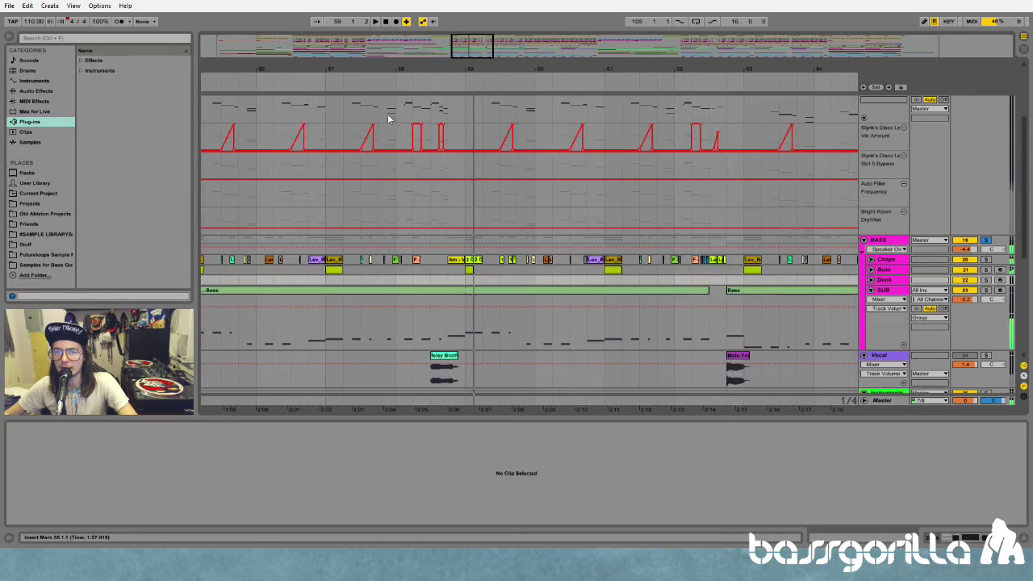
pyautogui.click(412, 277)
pyautogui.press('space')
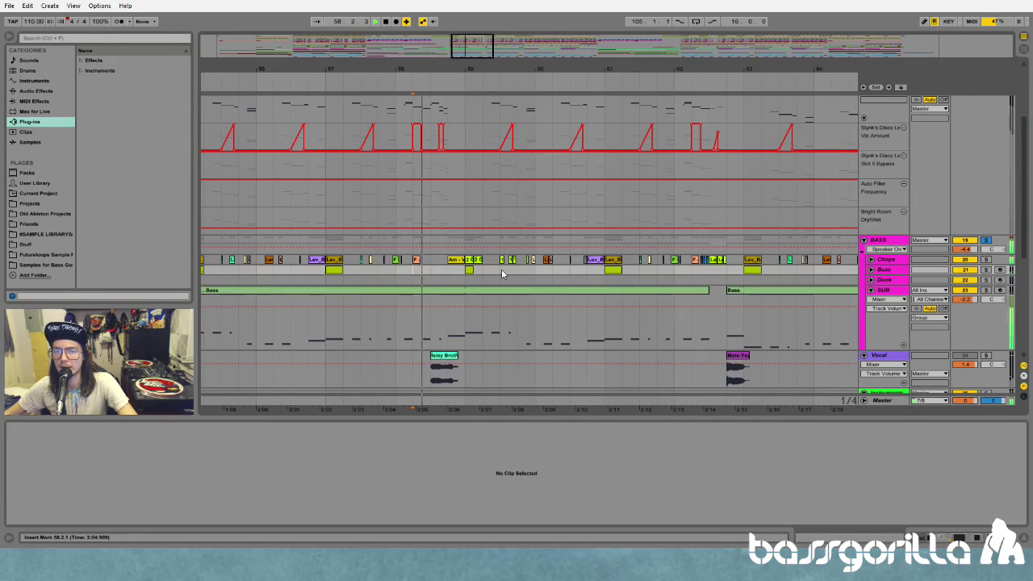
# - Unfold the Chops track in the BASS group and show its automation lanes from about bar 50 to 73
pyautogui.click(886, 264)
pyautogui.click(871, 260)
pyautogui.scroll(-1, 716, 277)
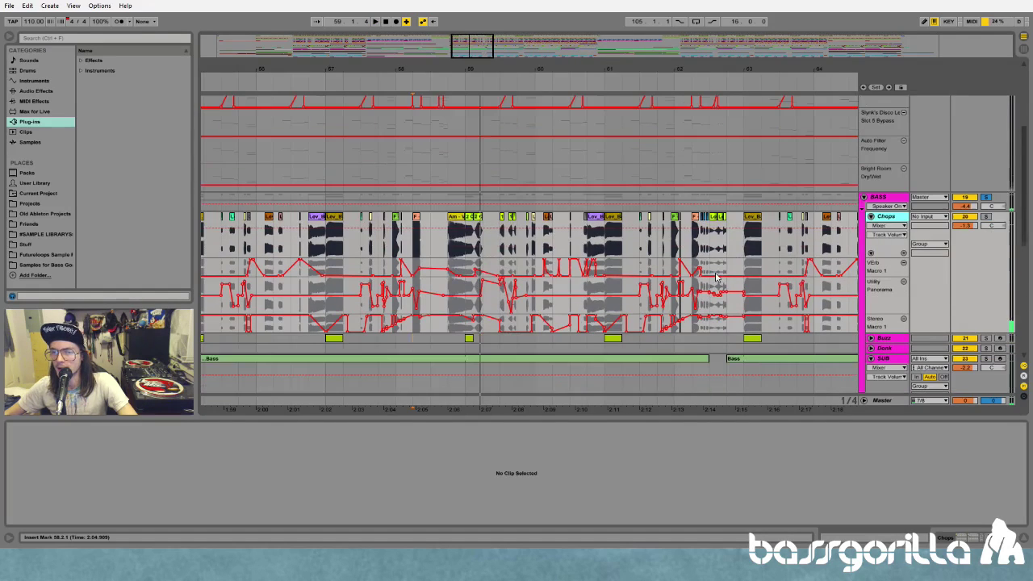
pyautogui.moveTo(588, 69); pyautogui.dragTo(346, 72)
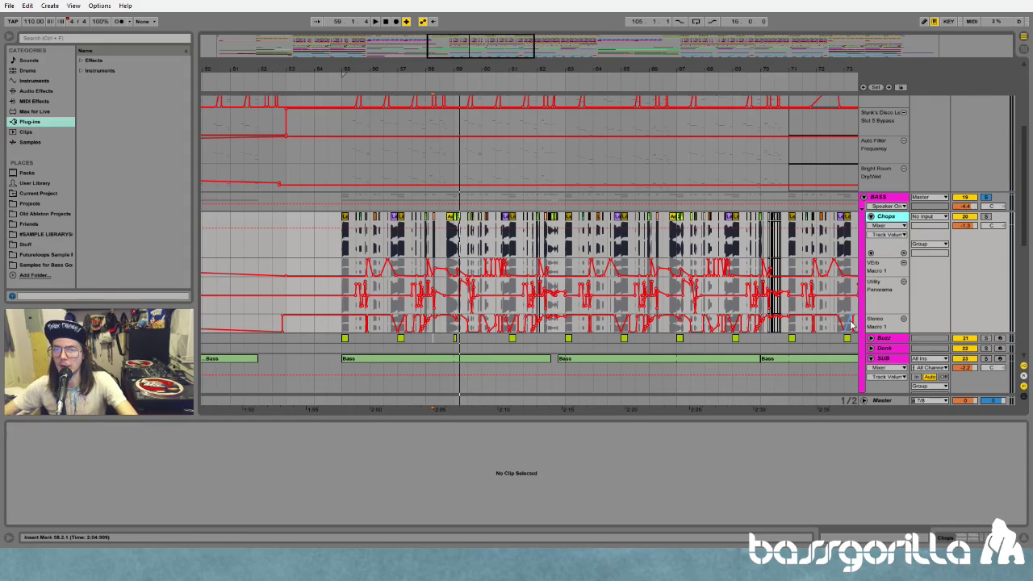
# - Show the Chops track's Auto Filter Frequency automation across the section and fold the track again
pyautogui.click(887, 226)
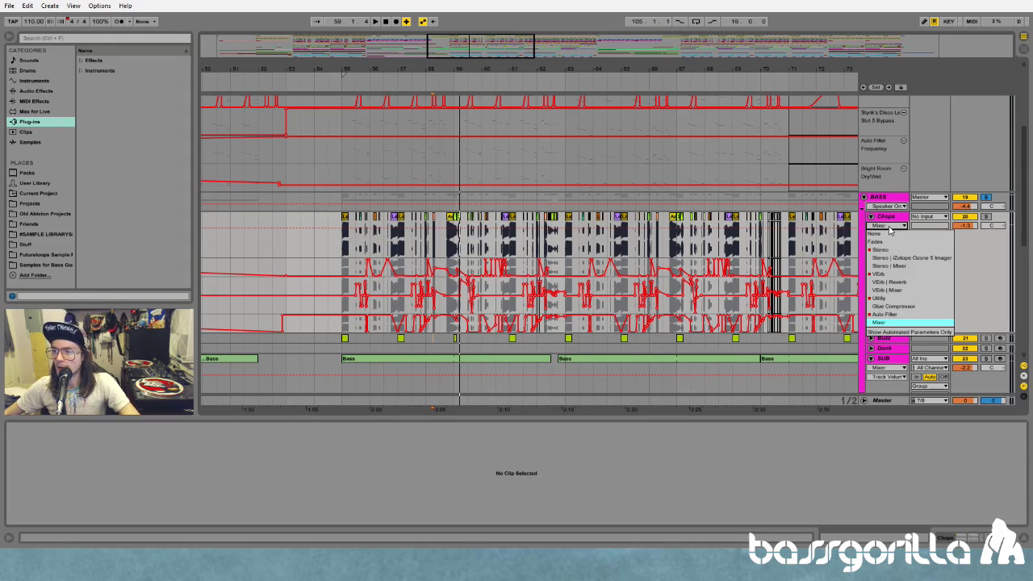
pyautogui.click(901, 314)
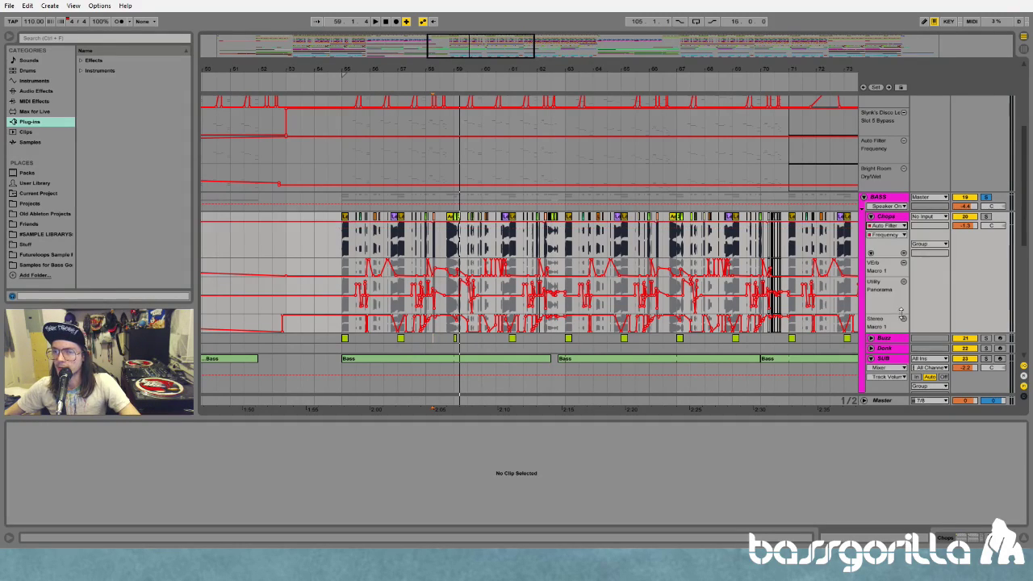
pyautogui.click(891, 235)
pyautogui.click(896, 266)
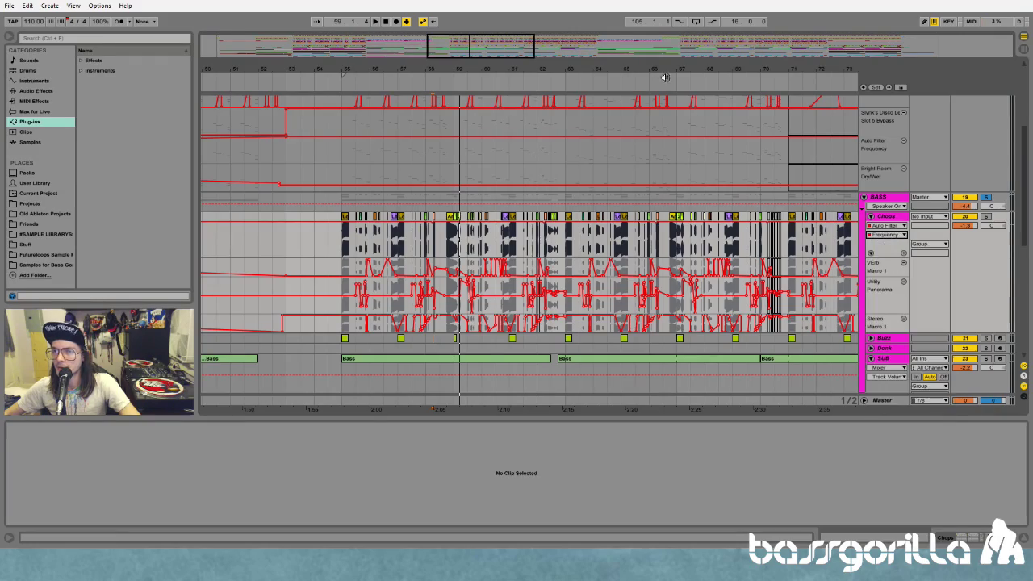
pyautogui.moveTo(669, 75); pyautogui.dragTo(547, 121)
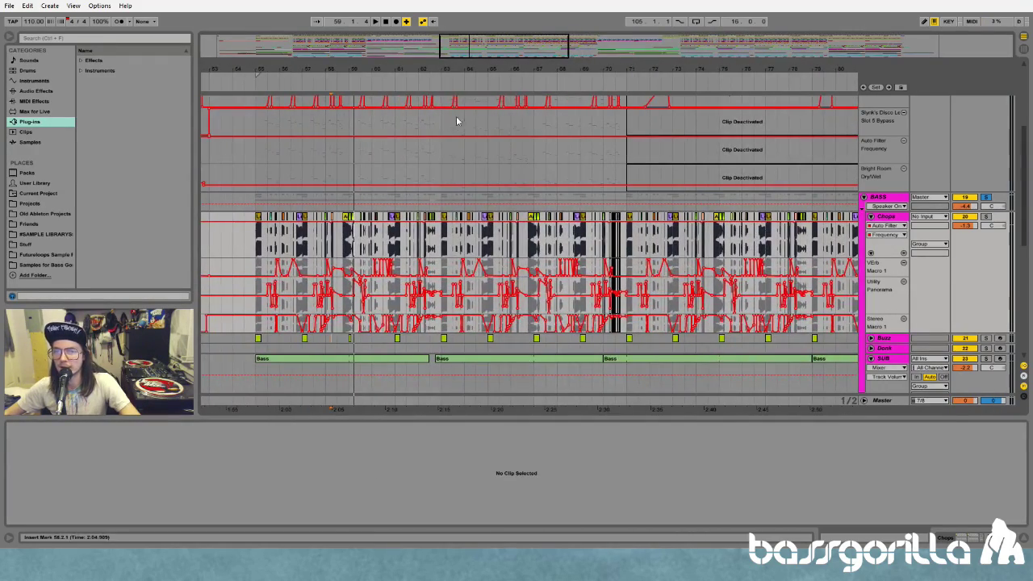
pyautogui.moveTo(434, 74); pyautogui.dragTo(434, 147)
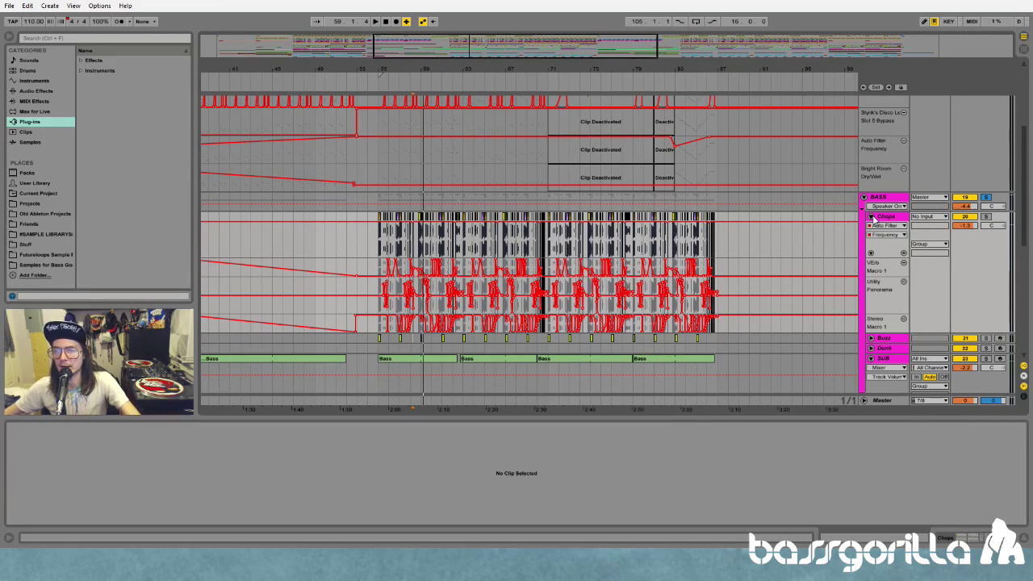
pyautogui.click(871, 218)
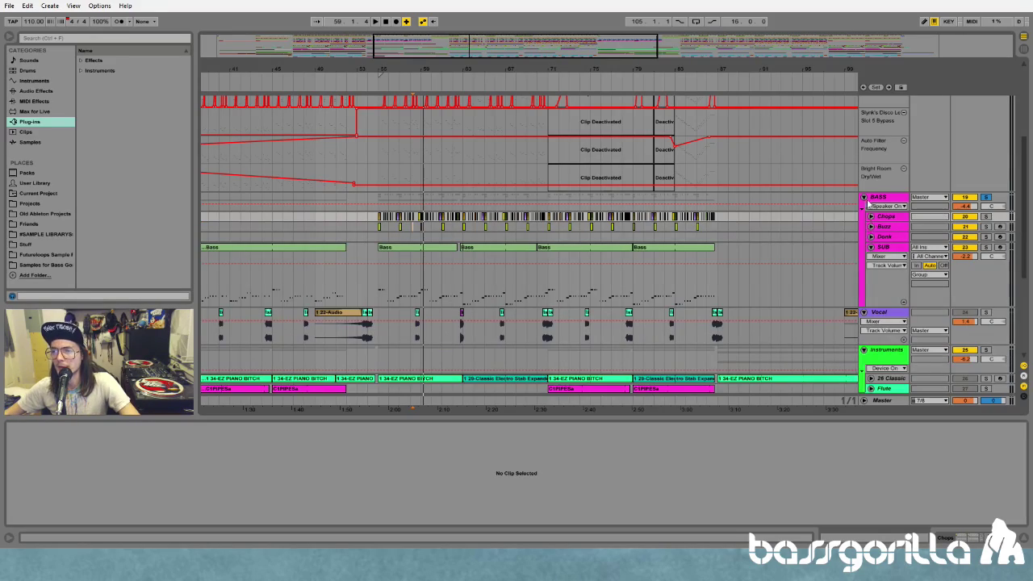
# - Solo the KICK SNARE track and play its selected clip from bar 21 with the timeline enlarged
pyautogui.scroll(2, 871, 242)
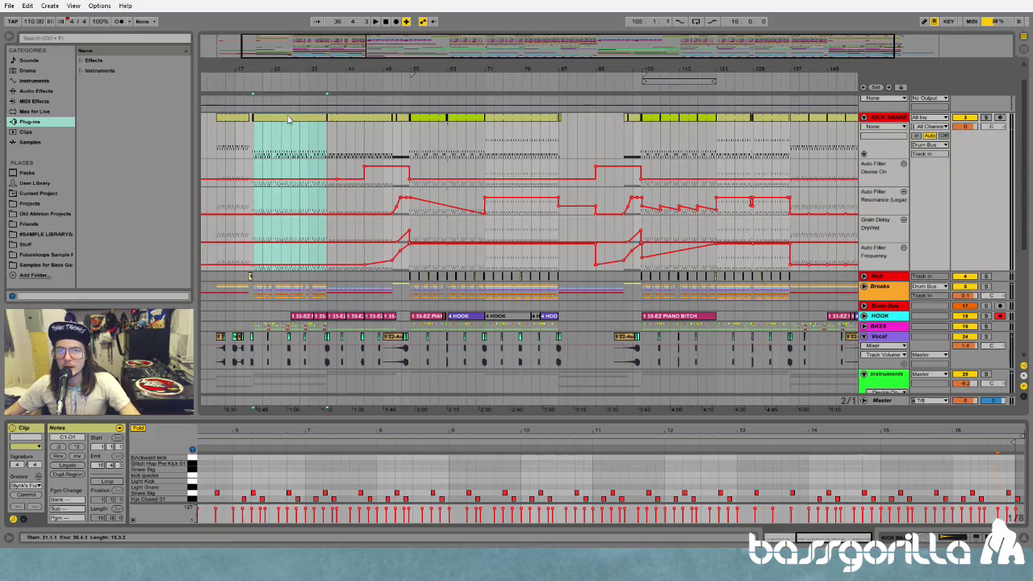
pyautogui.click(986, 118)
pyautogui.press('space')
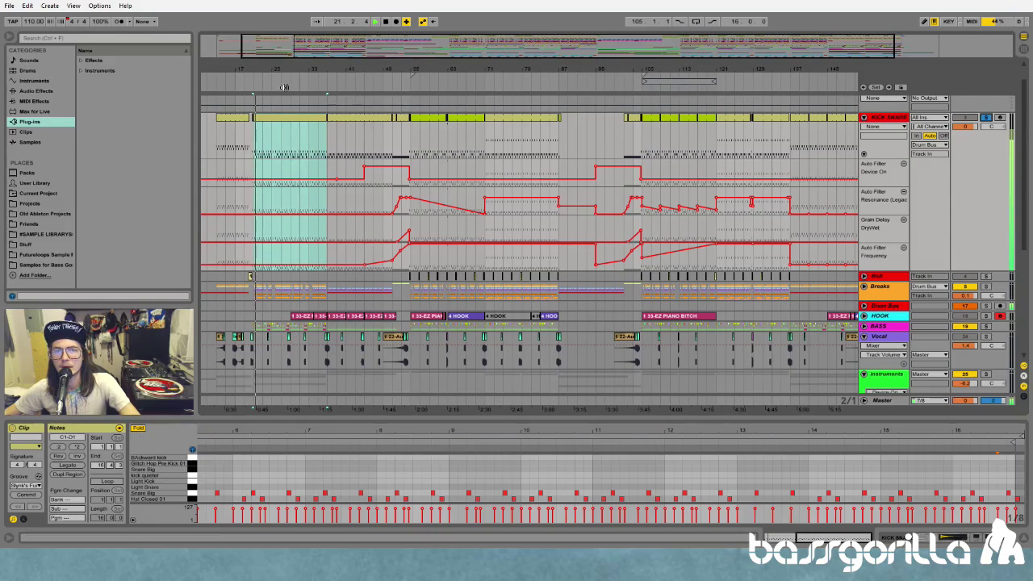
pyautogui.press('+')
pyautogui.press('+')
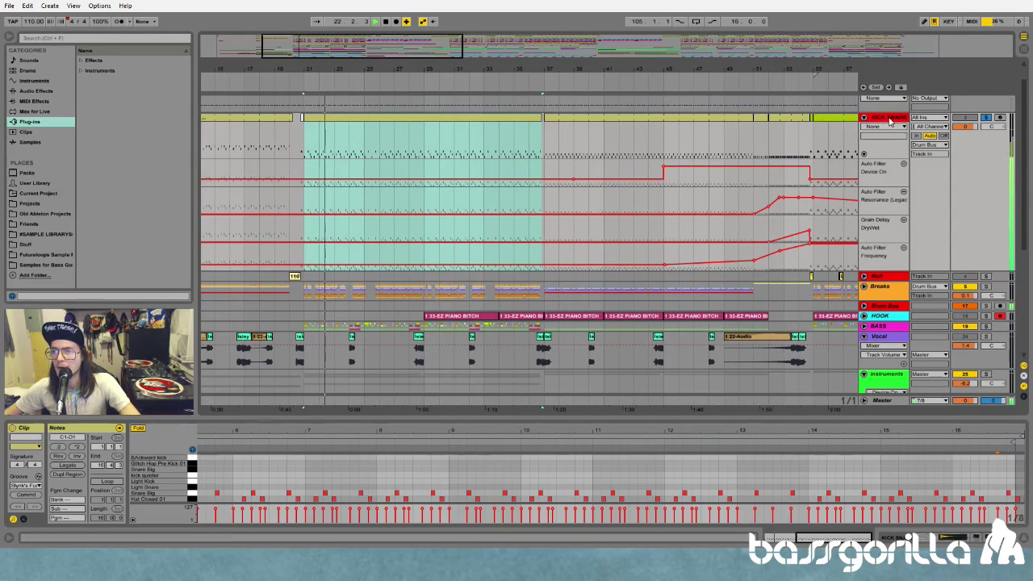
# - Show the KICK SNARE track's devices and inspect the BAS Vol.1 49 sample on the Snare Big pad
pyautogui.hotkey('shift', 'Tab')
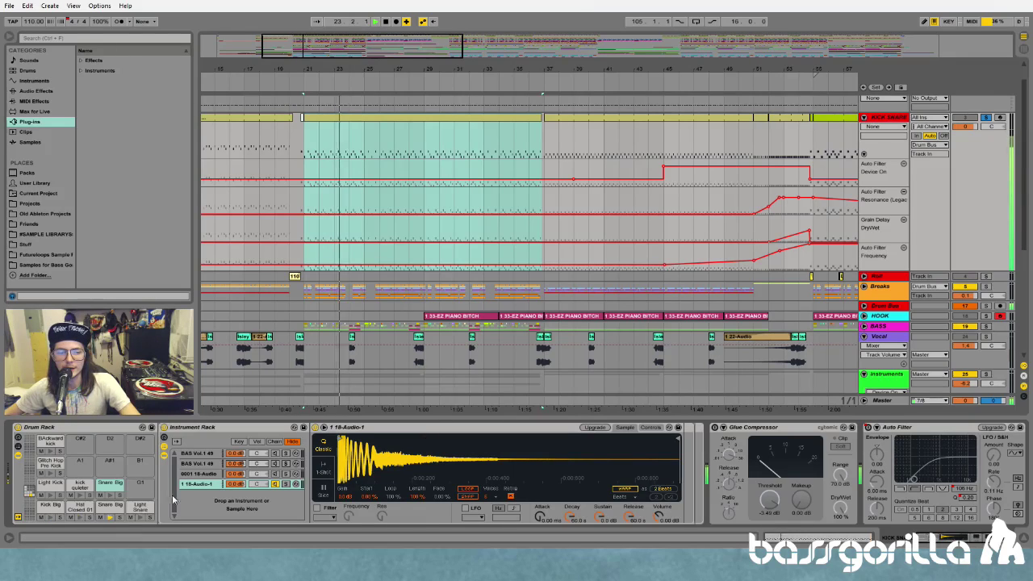
pyautogui.click(110, 507)
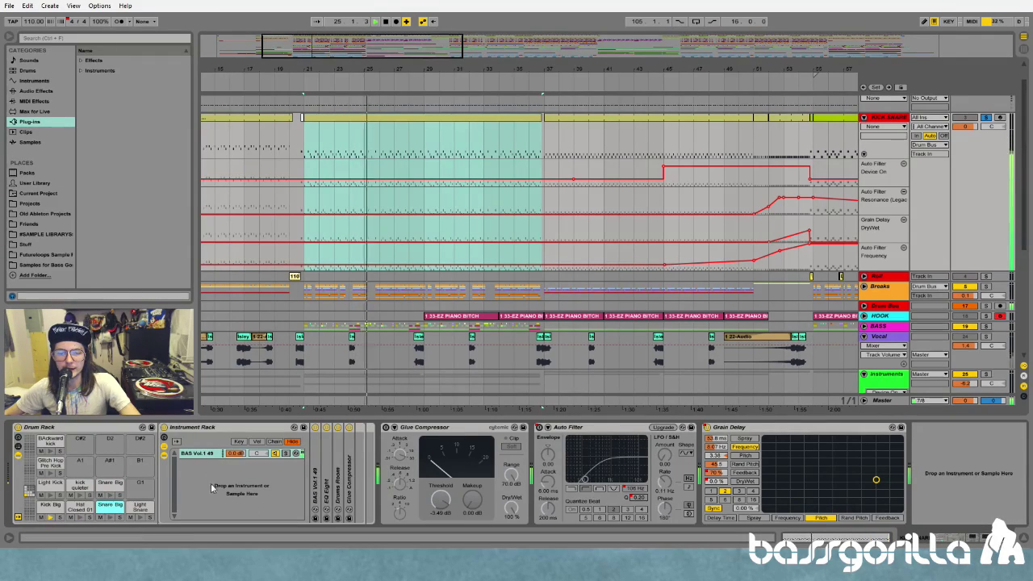
pyautogui.doubleClick(320, 490)
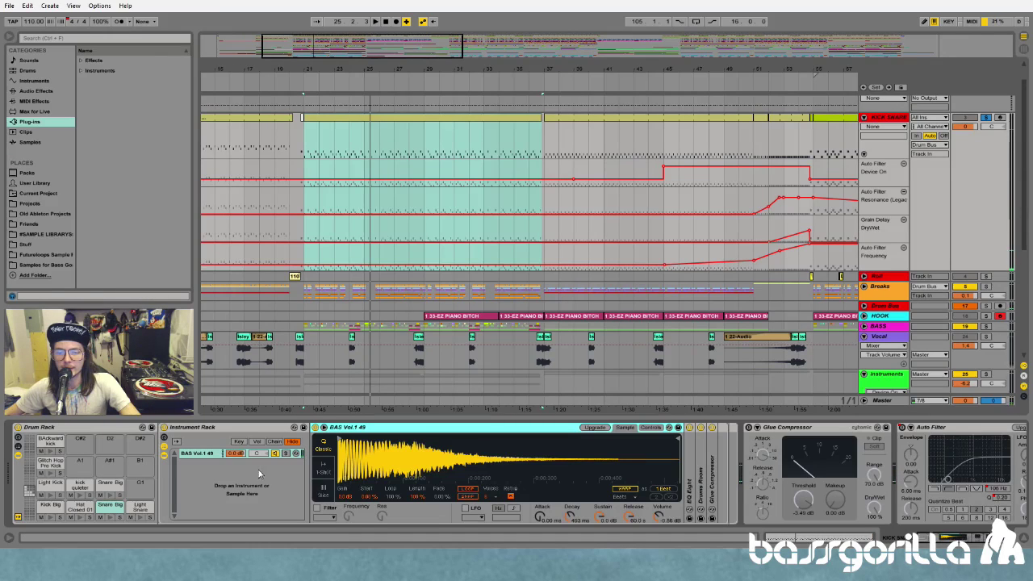
pyautogui.doubleClick(363, 427)
# - Inspect the Snare Big pad's EQ Eight, Drums Room reverb and Glue Compressor in turn, folding each one again
pyautogui.doubleClick(330, 481)
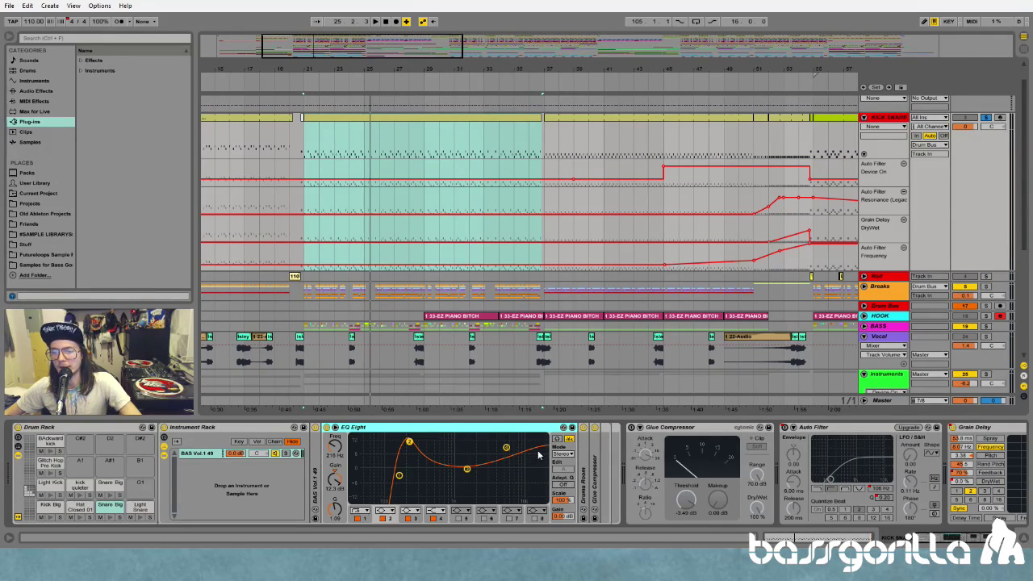
pyautogui.doubleClick(509, 428)
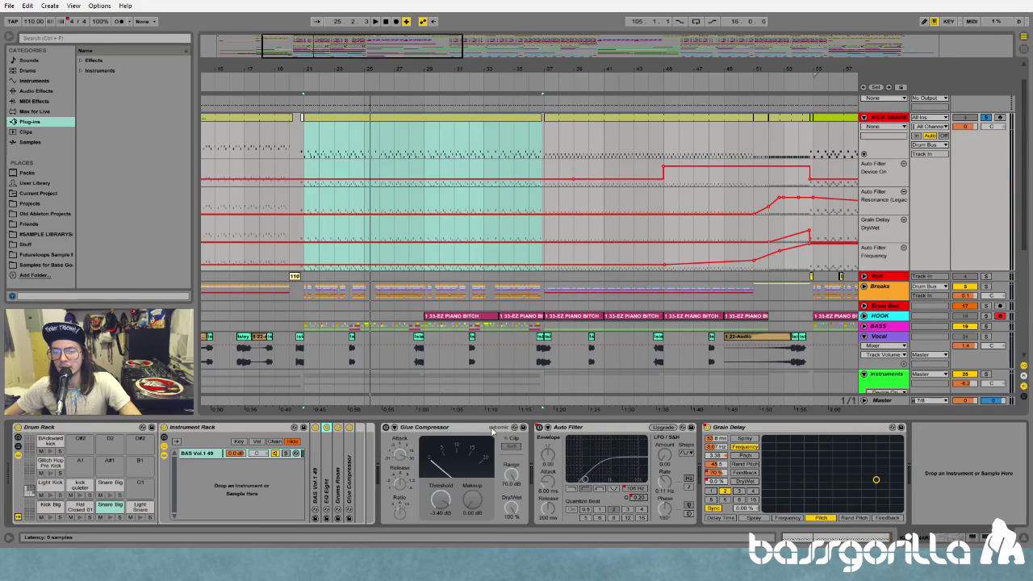
pyautogui.doubleClick(341, 482)
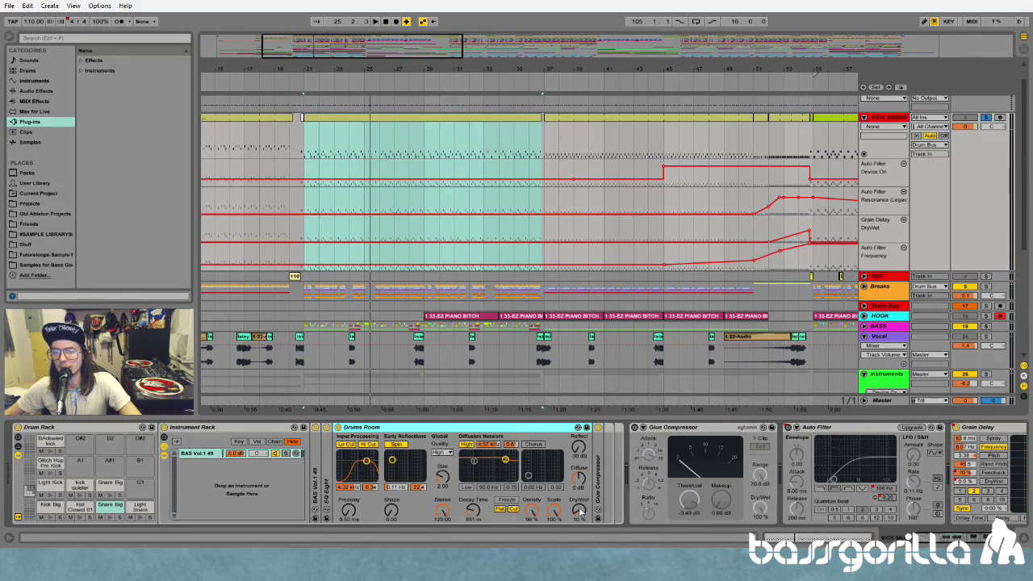
pyautogui.doubleClick(379, 427)
pyautogui.doubleClick(351, 483)
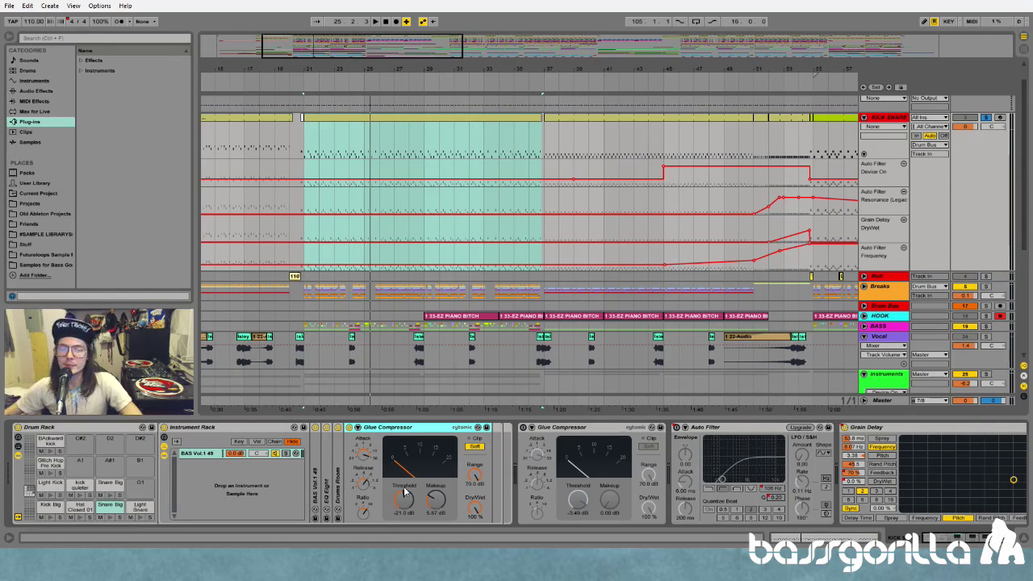
pyautogui.doubleClick(424, 428)
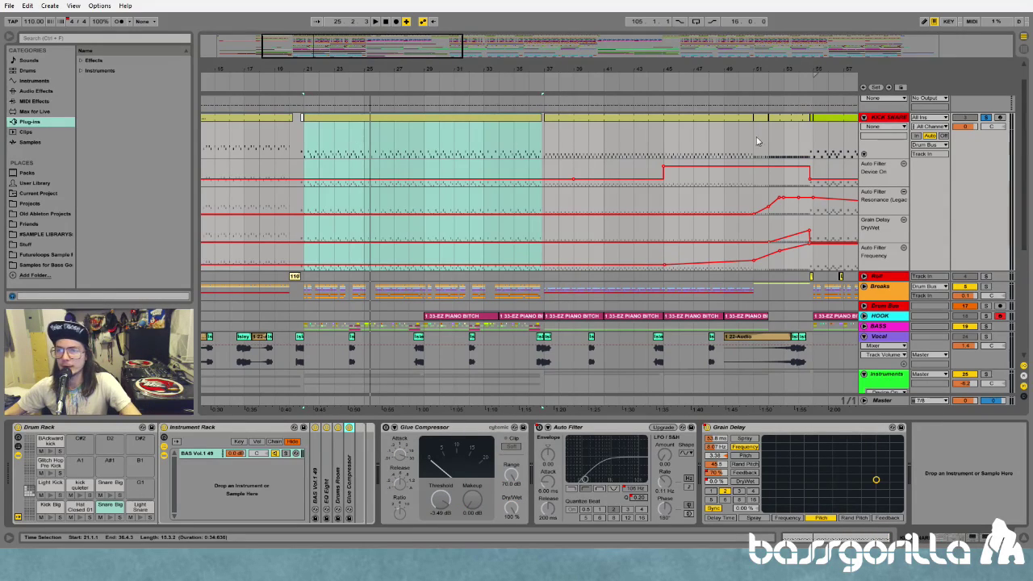
# - Replay the drum clip from bar 21 and open the Kick Big pad's instrument chain
pyautogui.press('space')
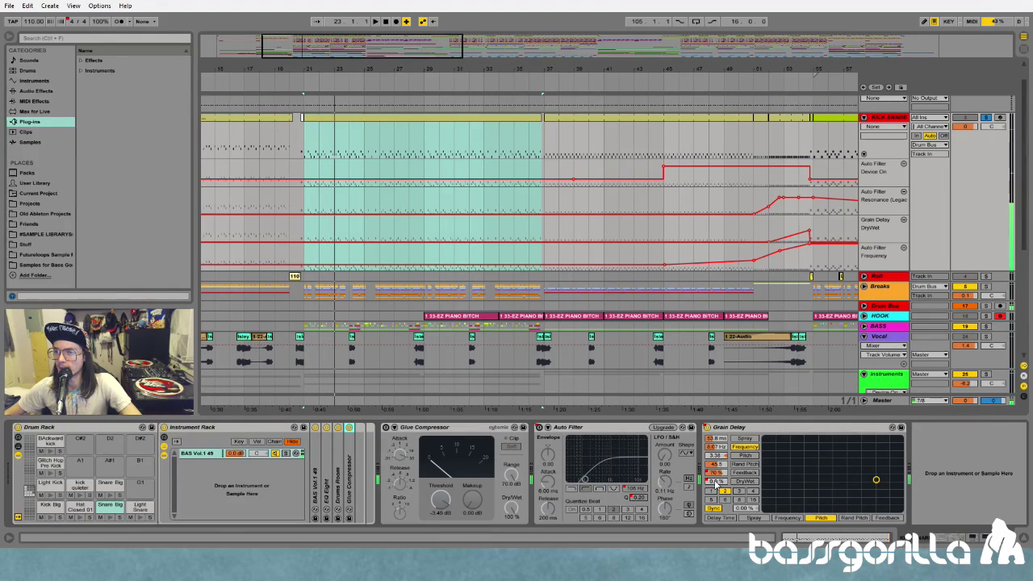
pyautogui.moveTo(419, 72); pyautogui.dragTo(372, 67)
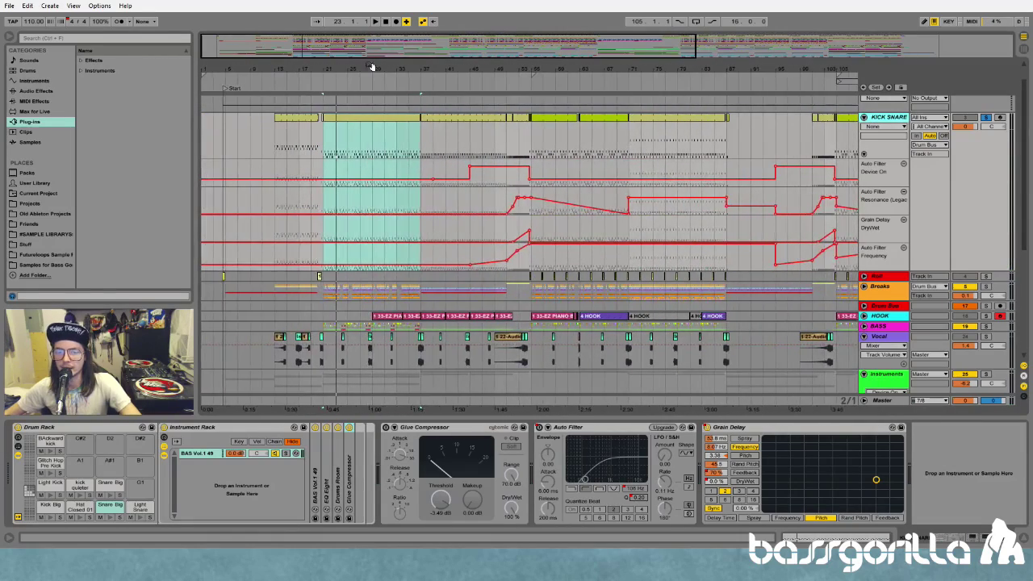
pyautogui.click(51, 523)
pyautogui.click(52, 507)
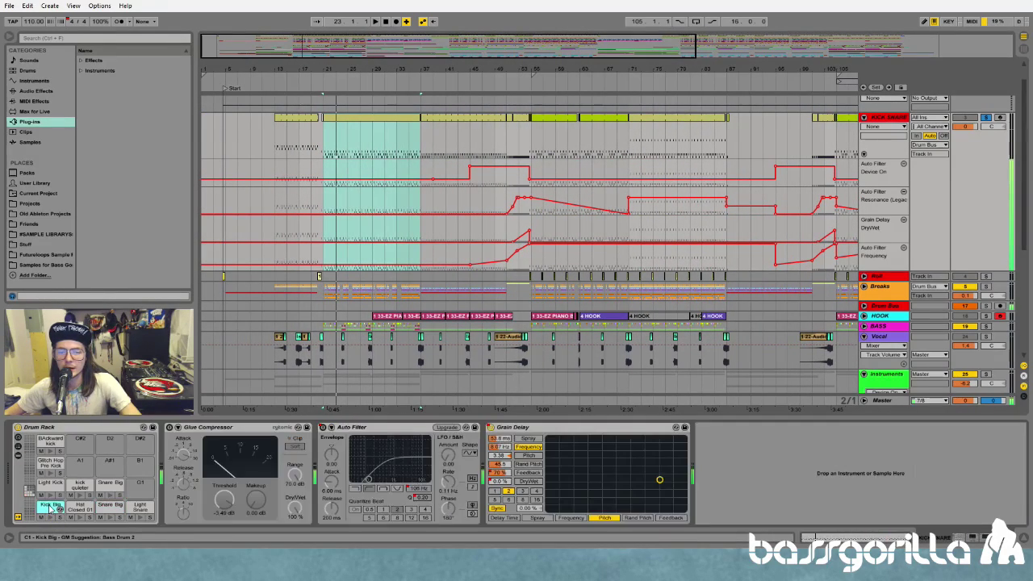
pyautogui.click(51, 507)
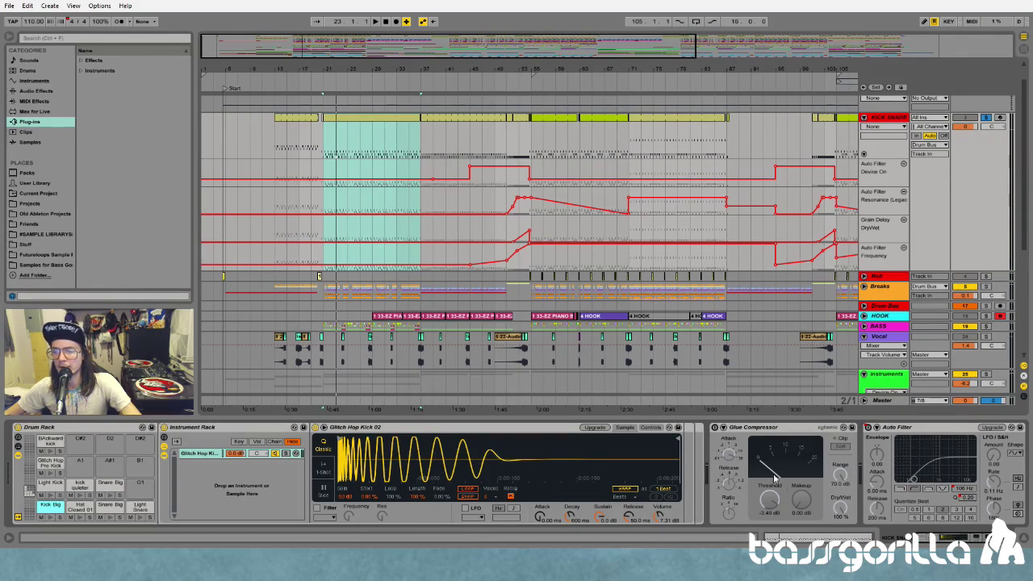
# - Show the whole arrangement and audition the Kick Big pad
pyautogui.hscroll(3, 939, 540)
pyautogui.hscroll(-3, 939, 540)
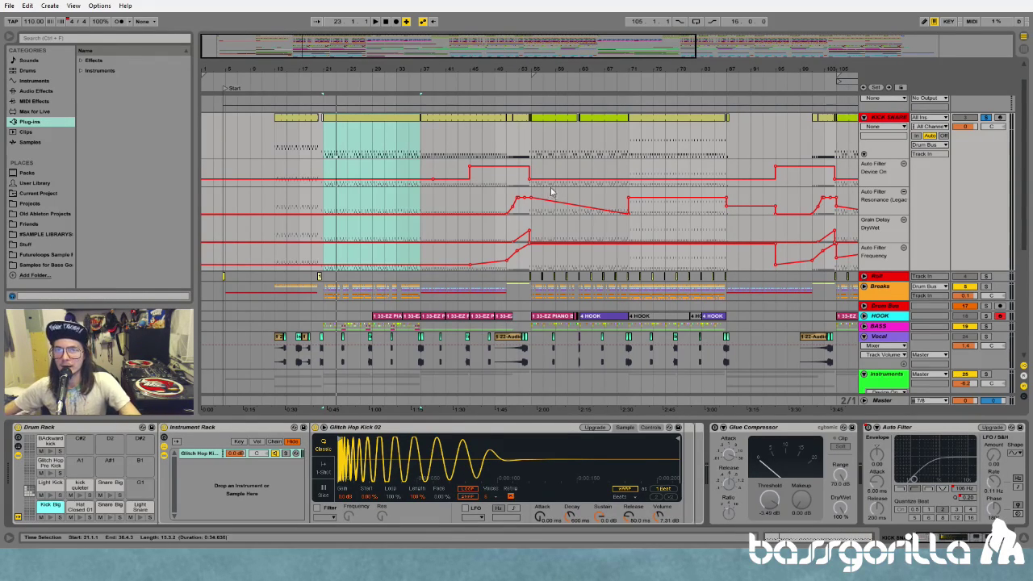
pyautogui.moveTo(408, 69); pyautogui.dragTo(330, 70)
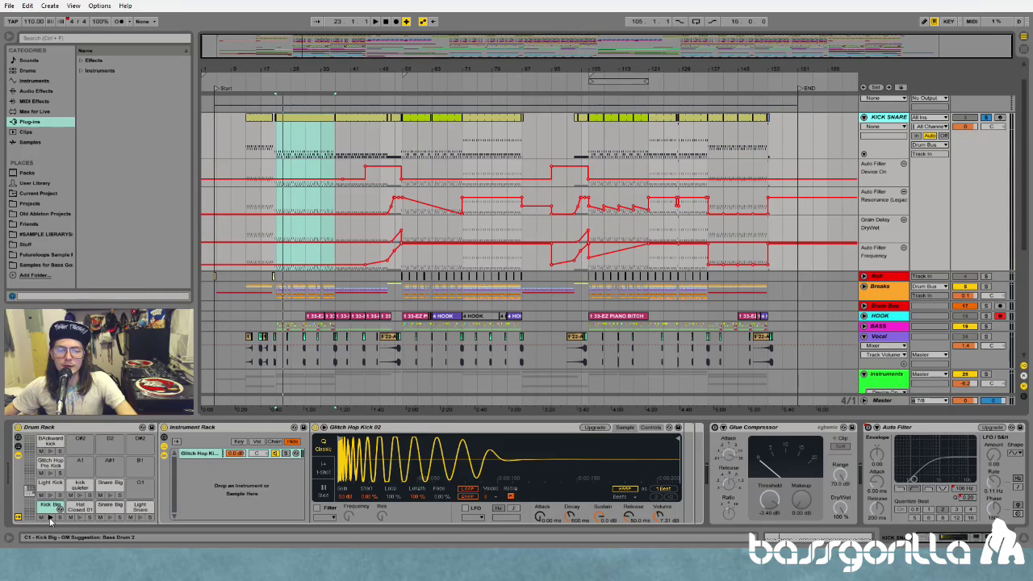
pyautogui.click(50, 521)
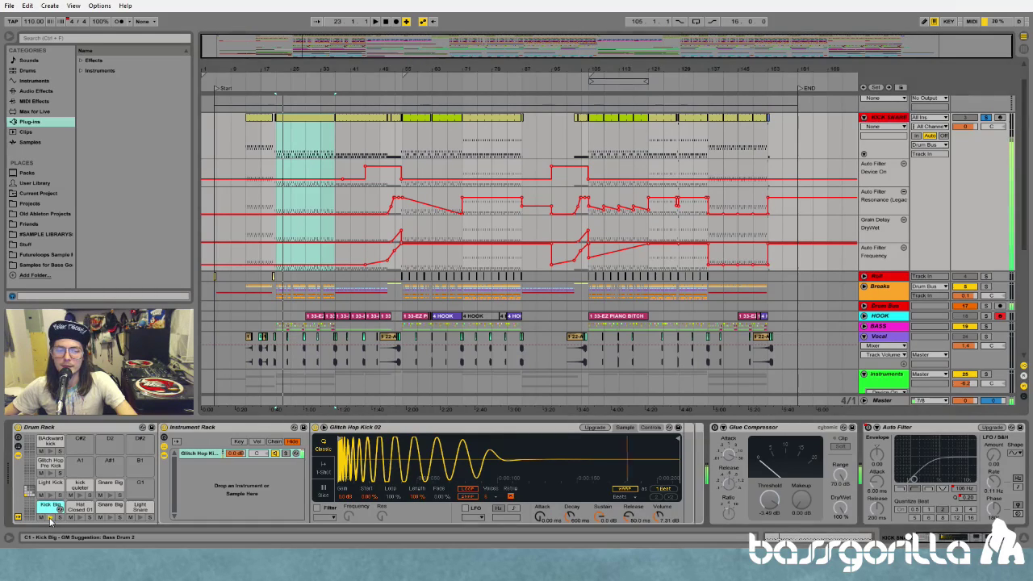
# - Audition the Kick Big pad twice and play the KICK SNARE track again from bar 23
pyautogui.click(50, 520)
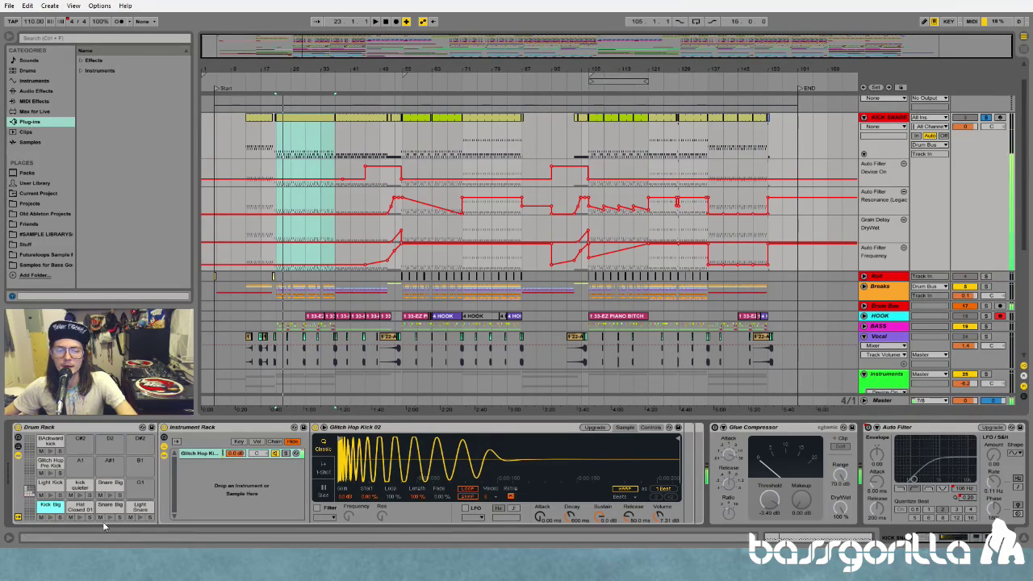
pyautogui.click(50, 520)
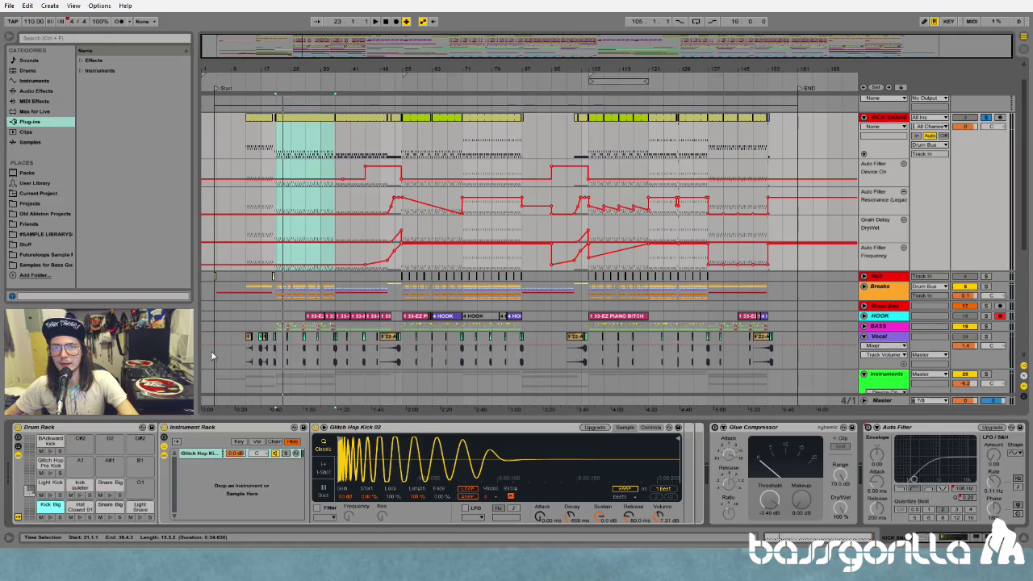
pyautogui.press('space')
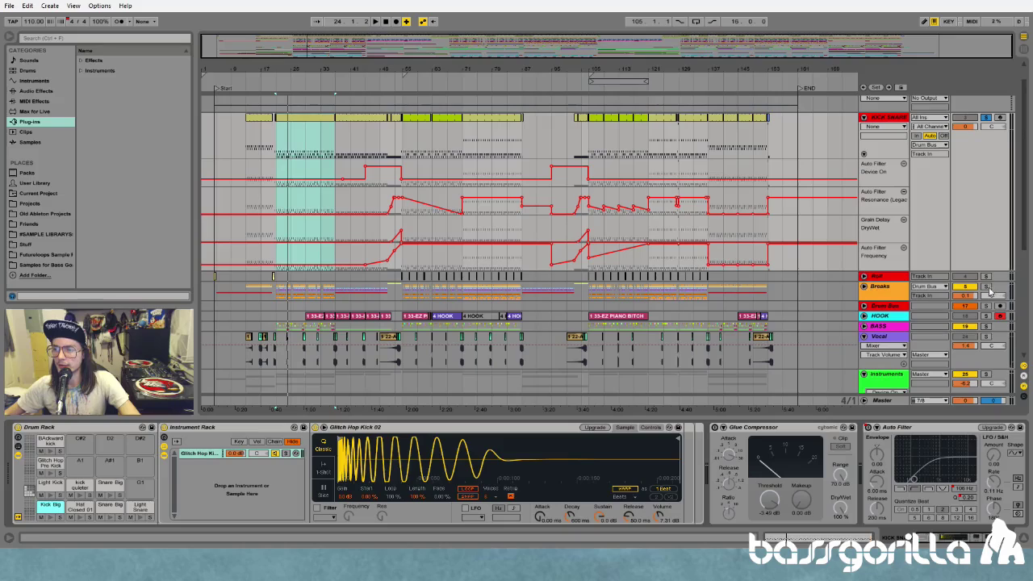
# - Fold the KICK SNARE track, unfold the Breaks group and play its tracks from around bar 24
pyautogui.click(864, 117)
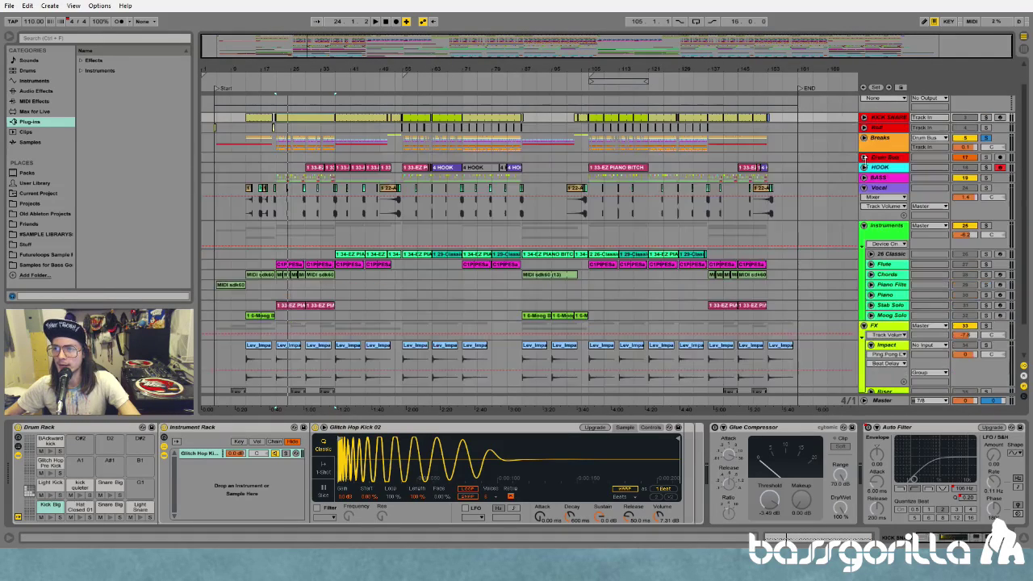
pyautogui.click(863, 138)
pyautogui.scroll(-2, 319, 269)
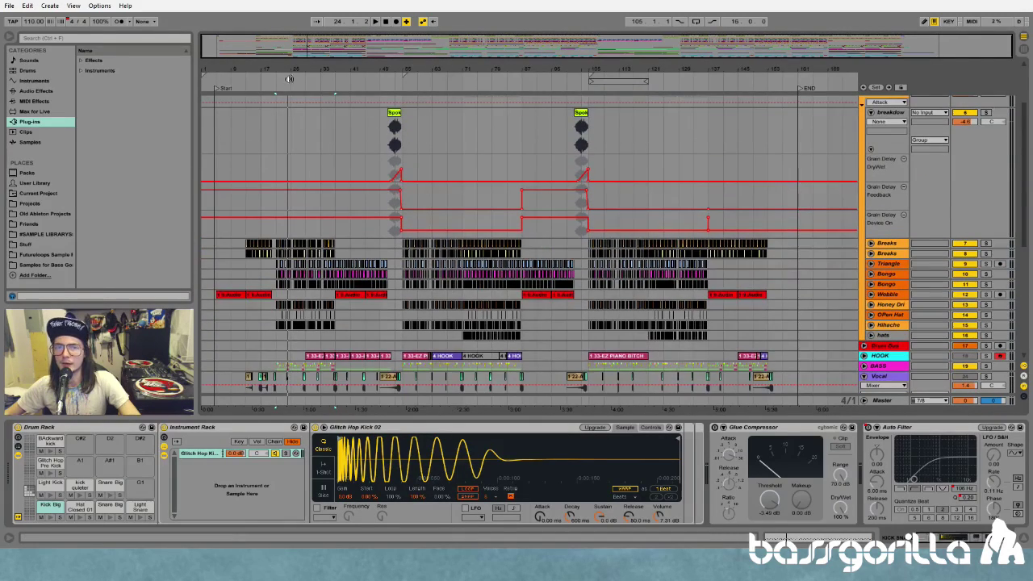
pyautogui.keyDown('ctrl'); pyautogui.scroll(4, 283, 258); pyautogui.keyUp('ctrl')
pyautogui.press('space')
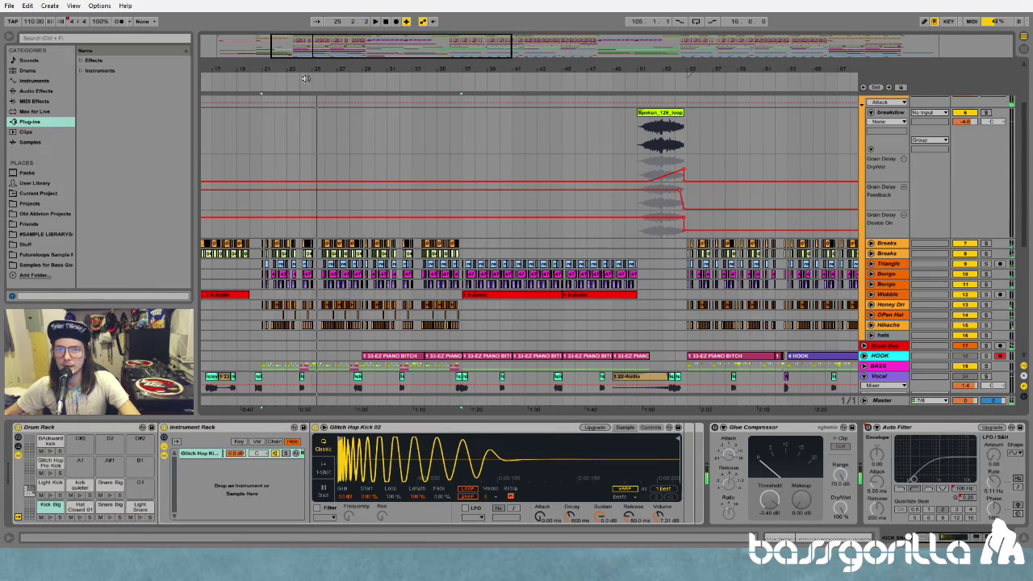
# - Show the Wobble track's effect devices and play the Breaks group from bar 23
pyautogui.moveTo(308, 71); pyautogui.dragTo(376, 73)
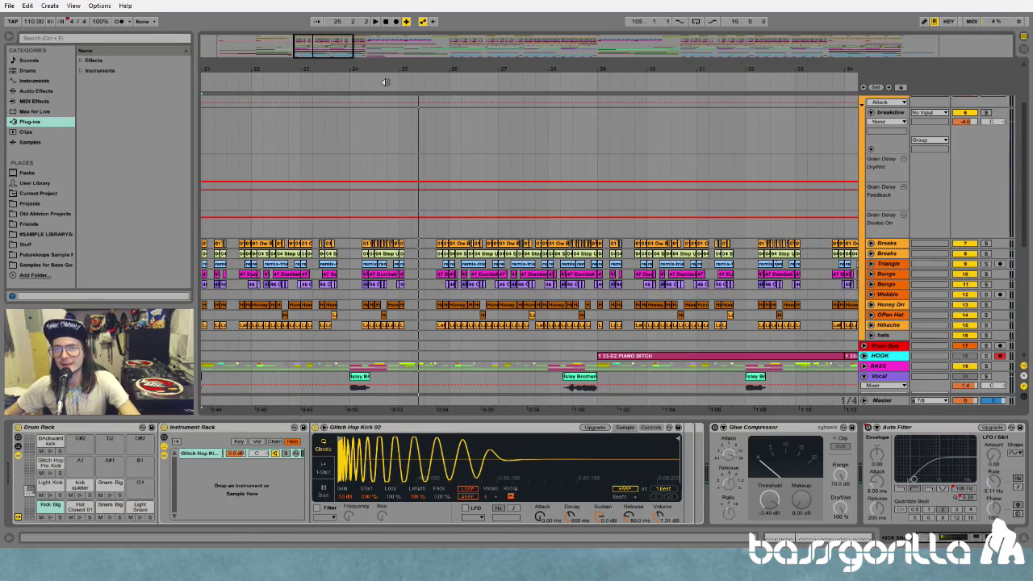
pyautogui.press('-')
pyautogui.press('-')
pyautogui.click(369, 295)
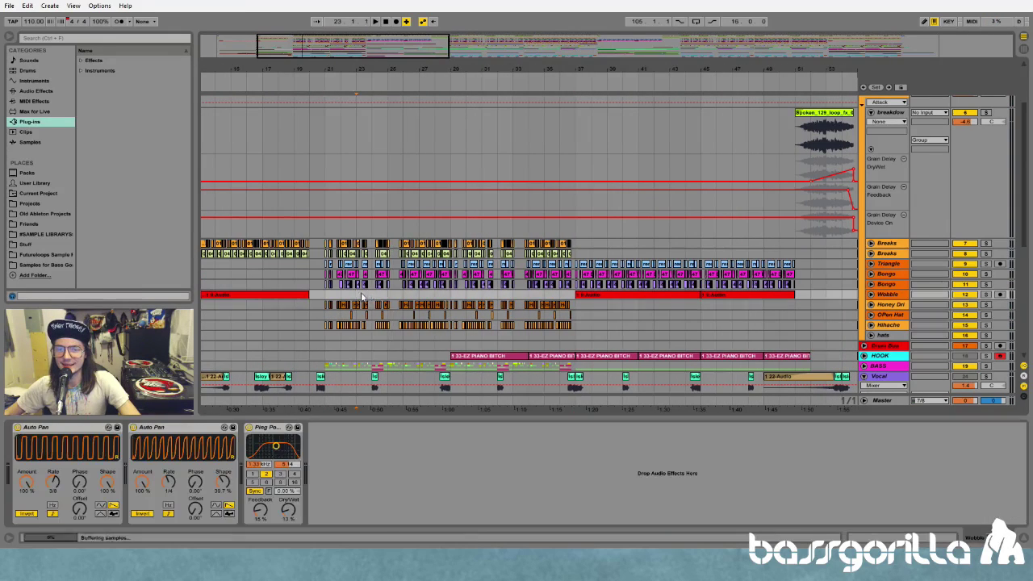
pyautogui.press('space')
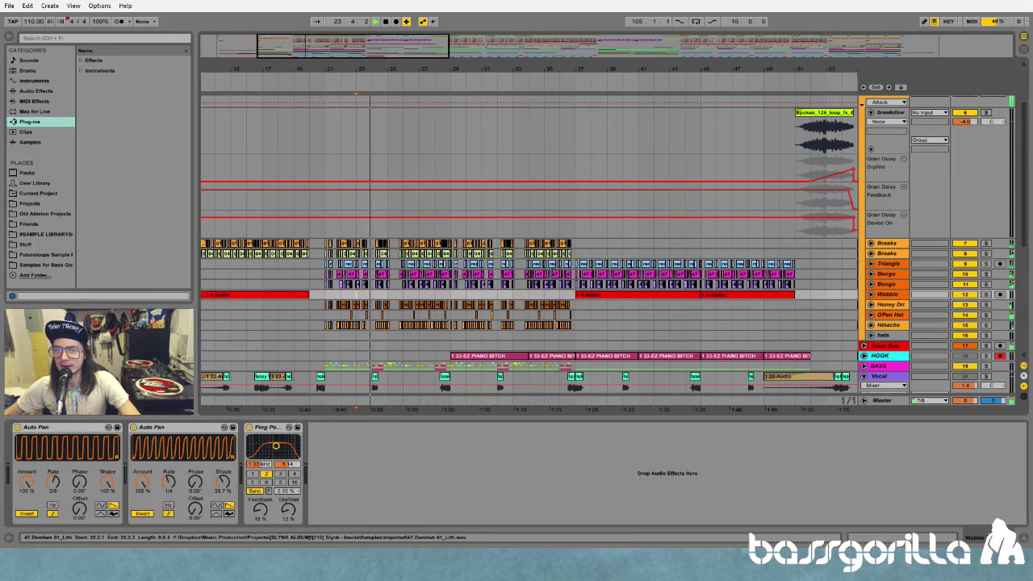
# - Look through the Breaks group's tracks, including the waveform of the second Breaks track
pyautogui.scroll(1, 714, 288)
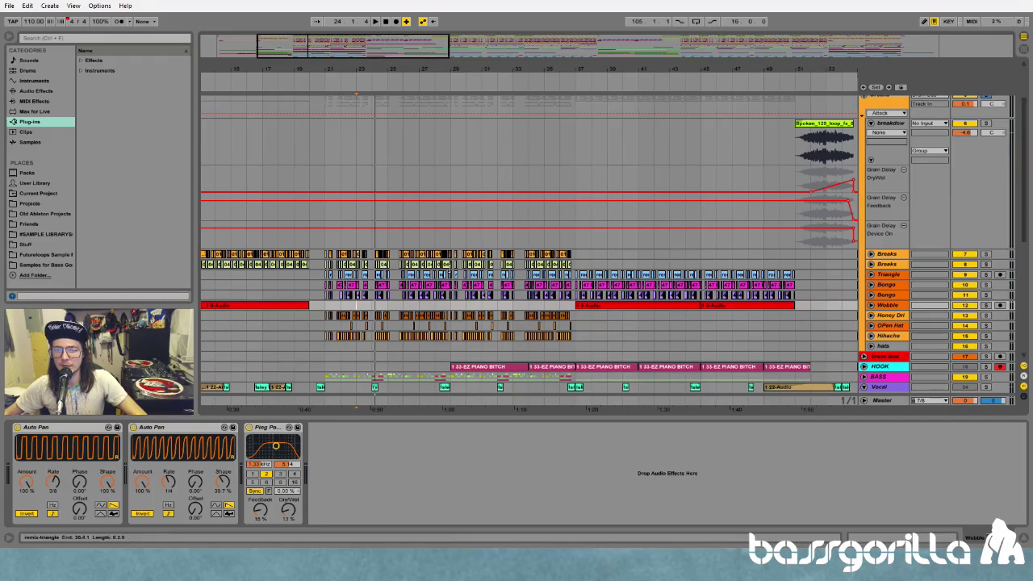
pyautogui.scroll(5, 512, 278)
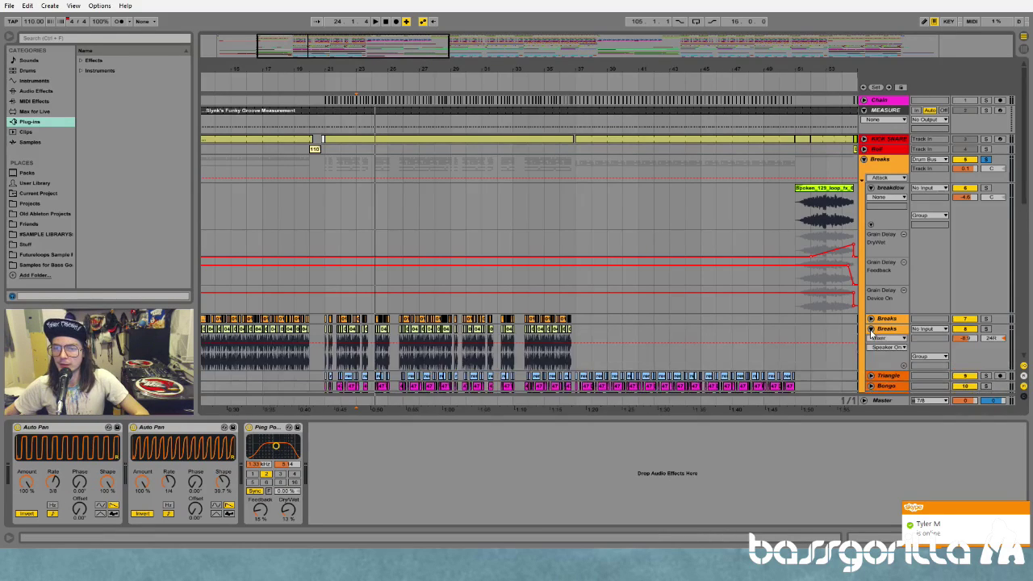
pyautogui.scroll(-2, 581, 303)
pyautogui.scroll(-1, 565, 309)
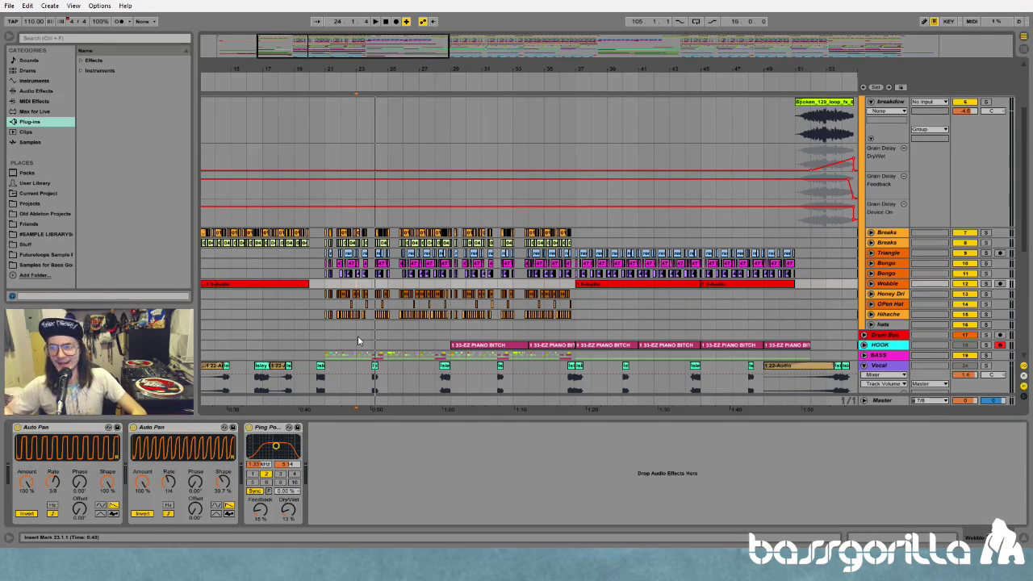
# - Play from bar 21 and solo the Breaks group's tracks one after another, starting with the two Breaks tracks
pyautogui.click(327, 277)
pyautogui.press('space')
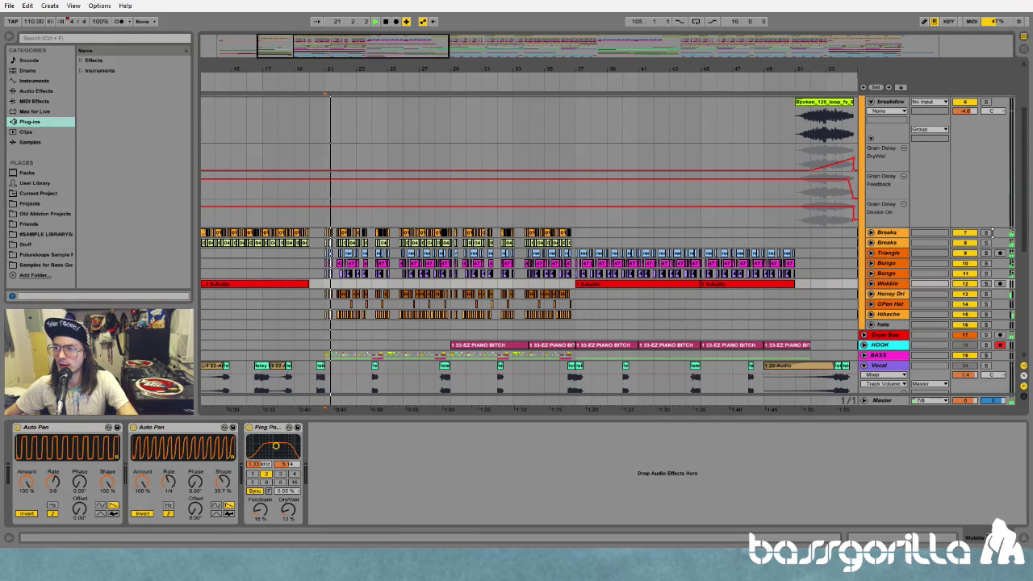
pyautogui.click(985, 233)
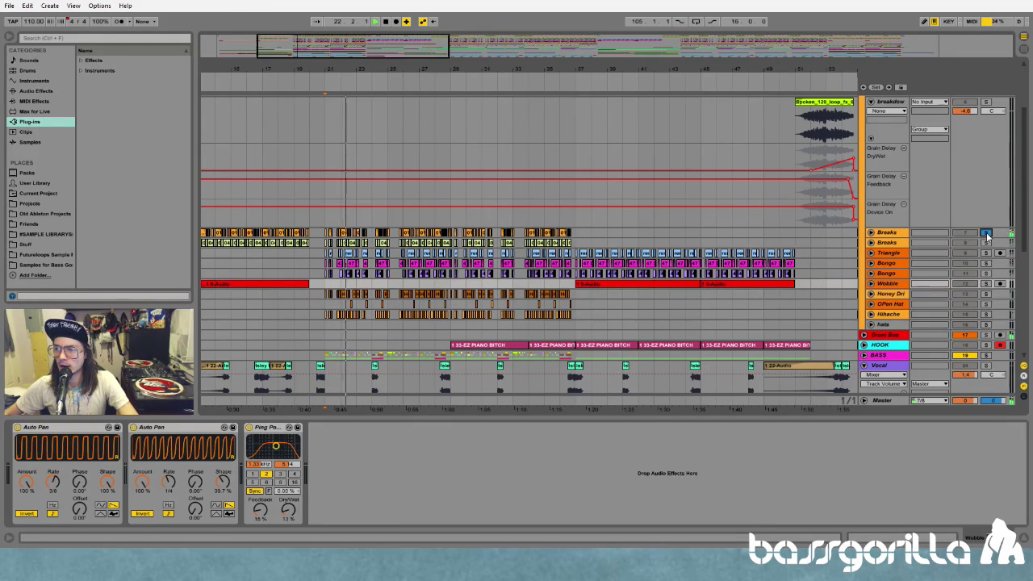
pyautogui.click(985, 242)
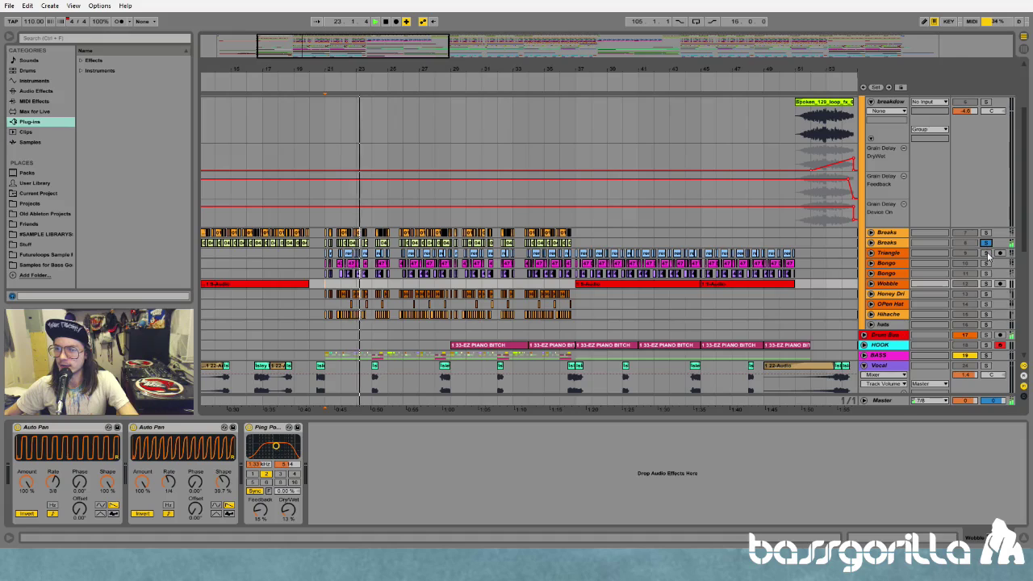
pyautogui.click(985, 263)
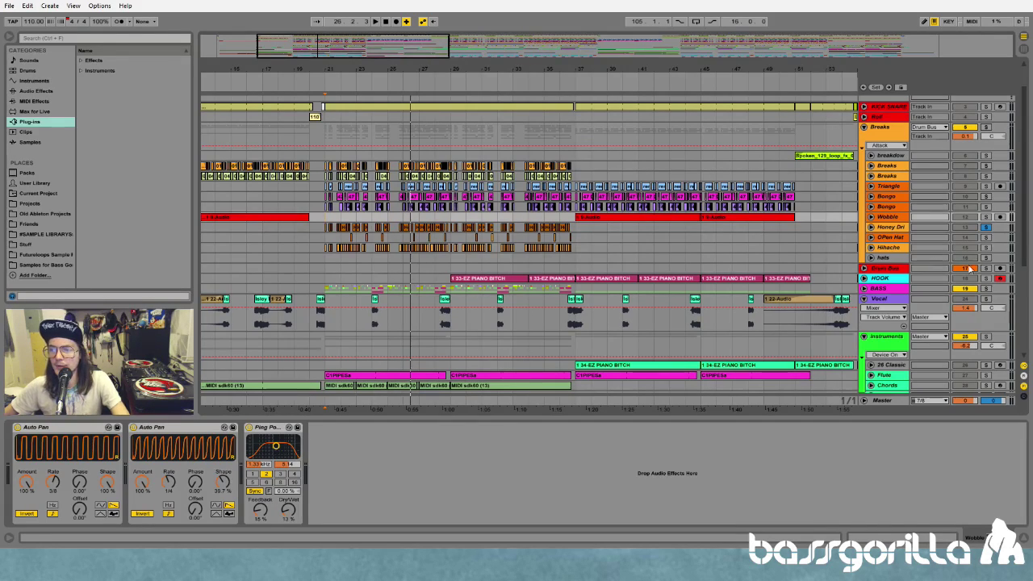
# - Play the combined drums from bar 21 with the Drum Bus soloed
pyautogui.click(326, 257)
pyautogui.press('space')
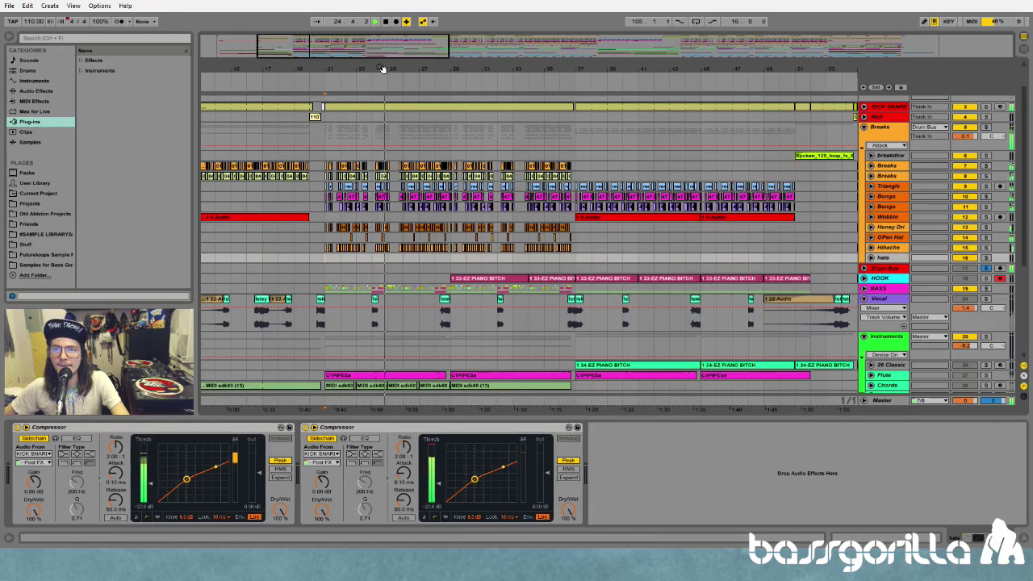
pyautogui.moveTo(383, 69); pyautogui.dragTo(377, 81)
pyautogui.press('space')
# - Mark bars 21 to 25 on the hats track and the gap from 21.3.1 to 21.4.1 across the Breaks tracks
pyautogui.moveTo(296, 260); pyautogui.dragTo(392, 260)
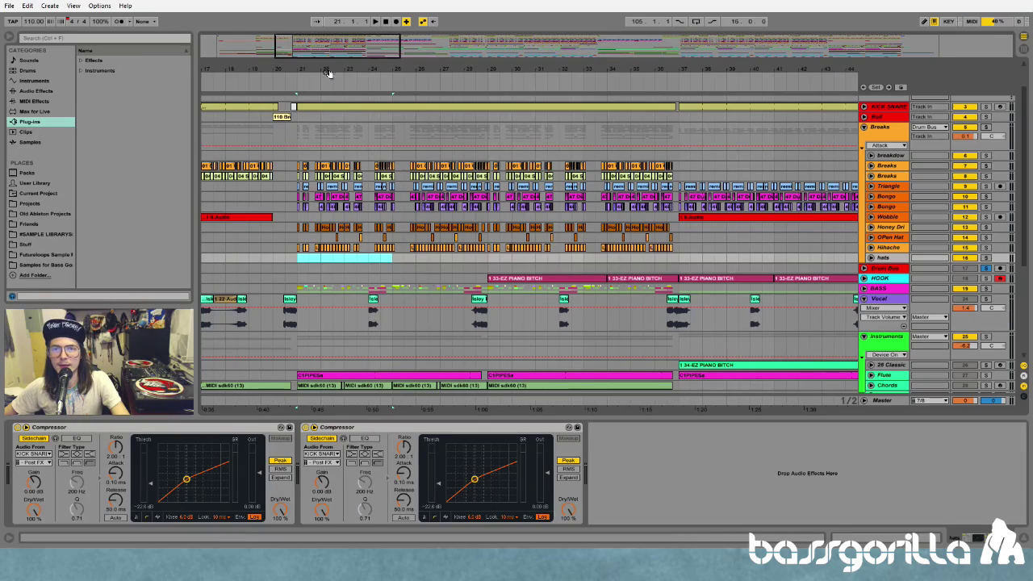
pyautogui.scroll(3, 327, 283)
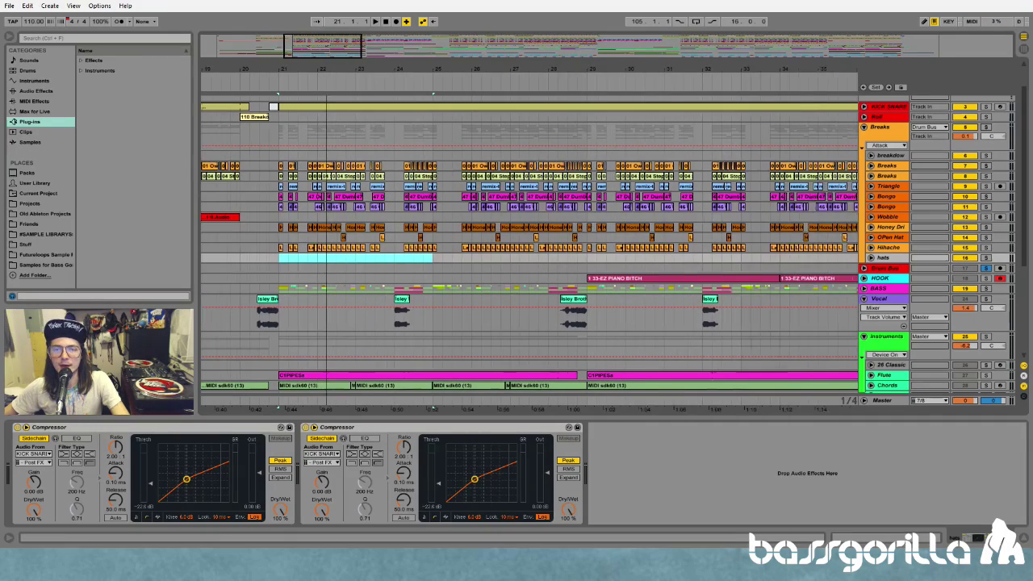
pyautogui.click(300, 257)
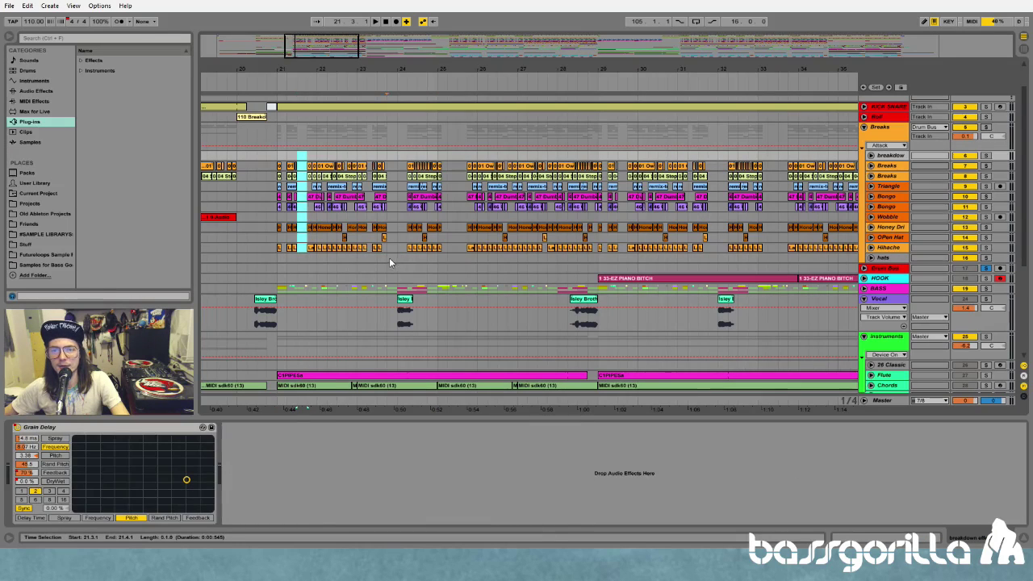
pyautogui.click(389, 258)
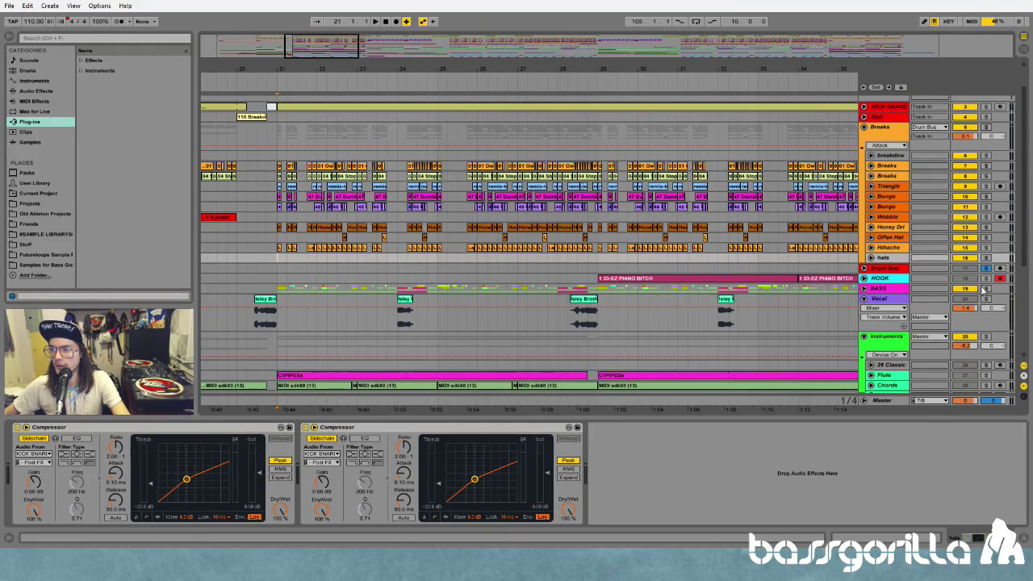
# - Play the soloed Drum Bus and BASS together from bar 21 and replay the gap between 23.4.1 and 24.2.1
pyautogui.press('space')
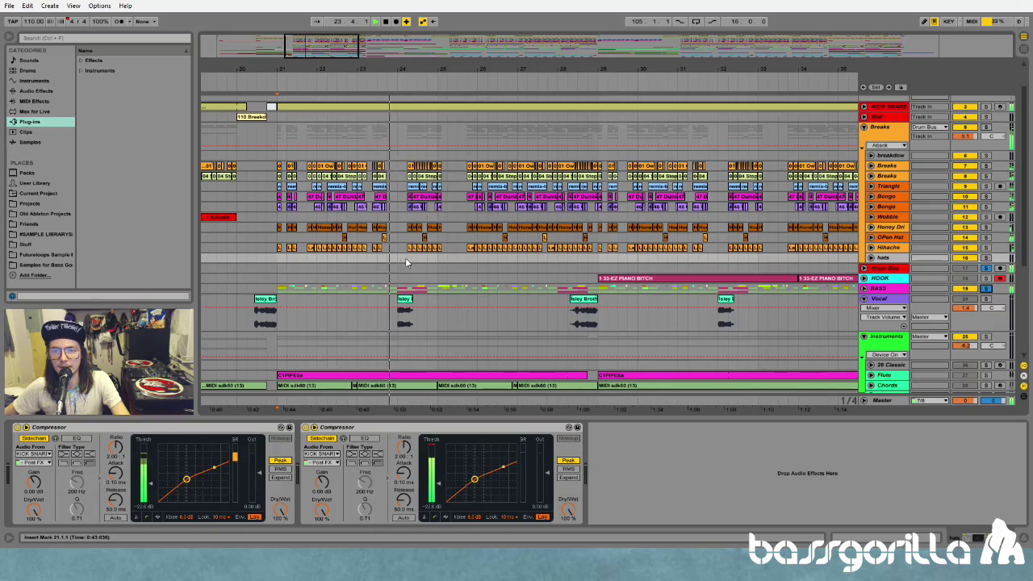
pyautogui.press('space')
pyautogui.moveTo(391, 258); pyautogui.dragTo(409, 258)
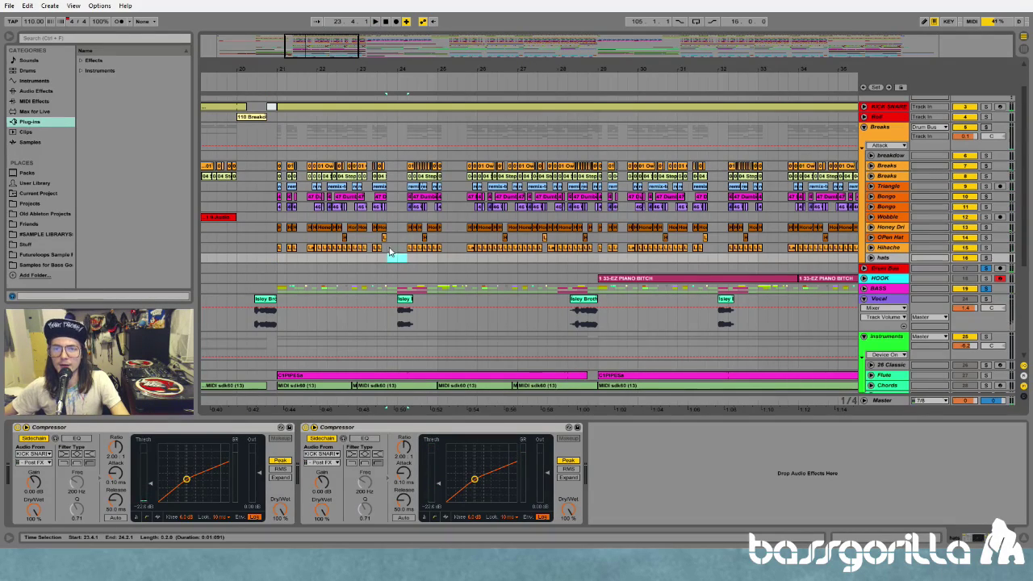
pyautogui.press('space')
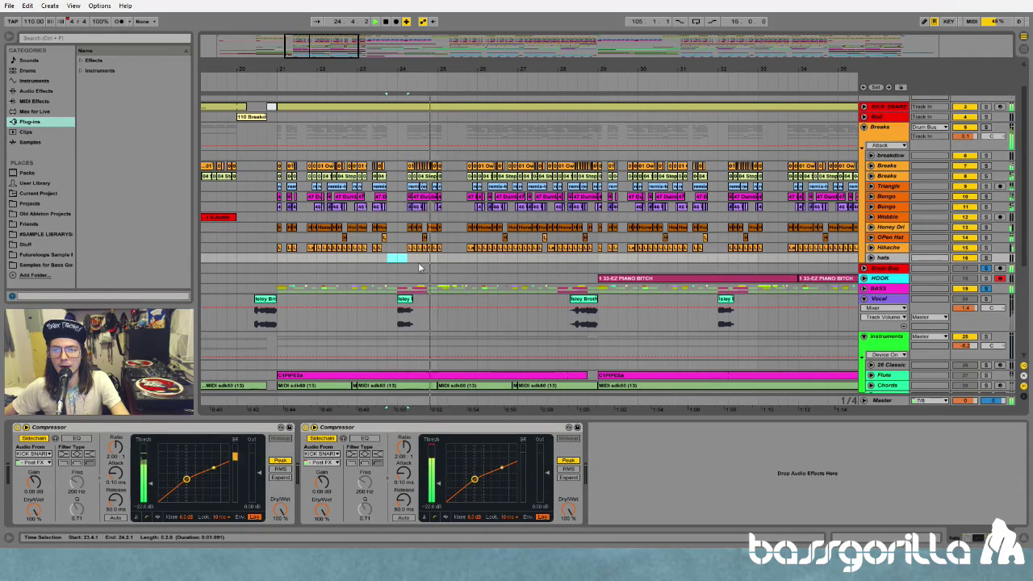
pyautogui.moveTo(440, 74); pyautogui.dragTo(439, 46)
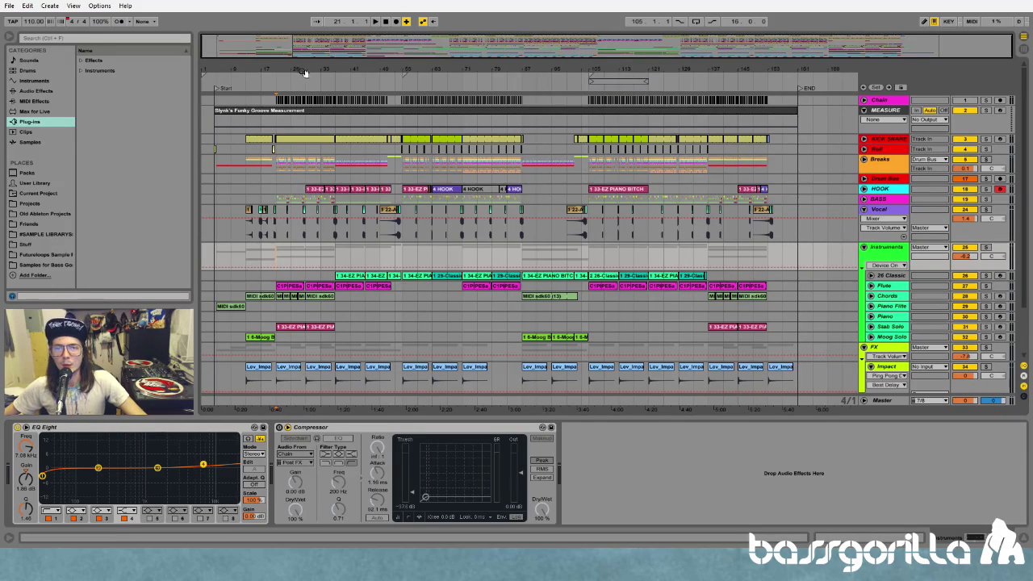
# - Play the soloed Instruments group from bar 21, checking its EQ Eight and Compressor, and unfold the Chords track
pyautogui.moveTo(303, 71); pyautogui.dragTo(319, 89)
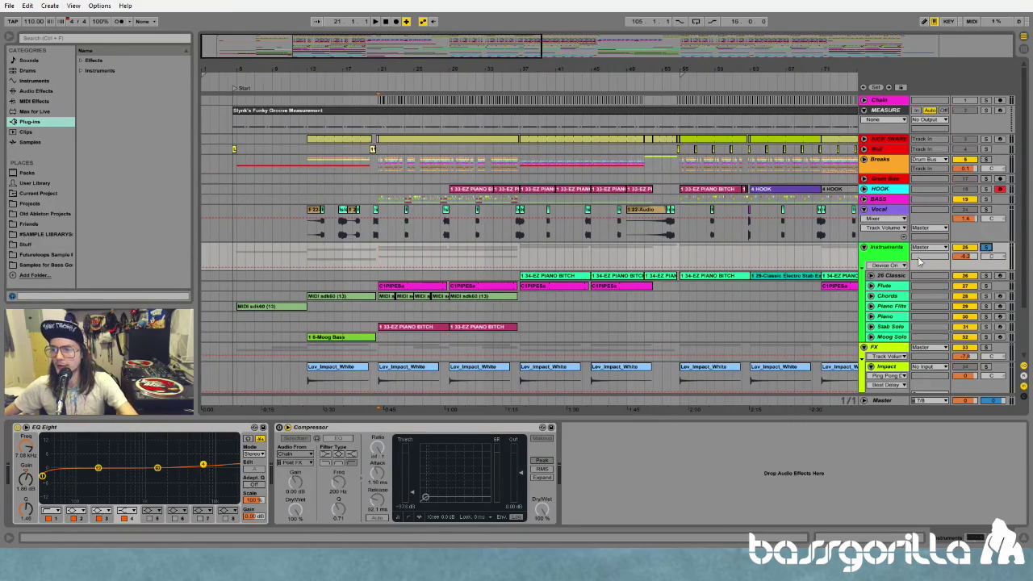
pyautogui.click(391, 297)
pyautogui.press('space')
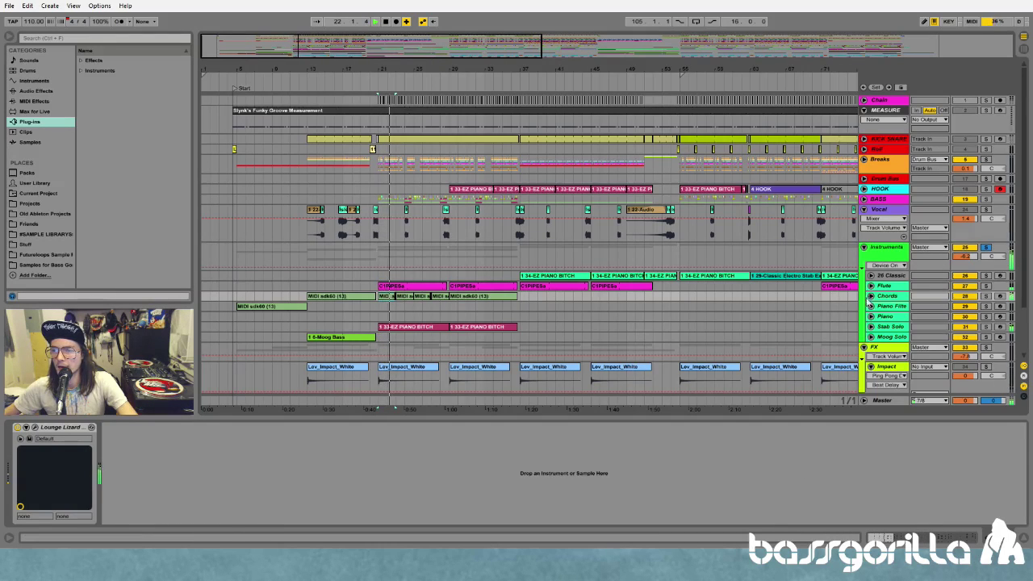
pyautogui.click(887, 247)
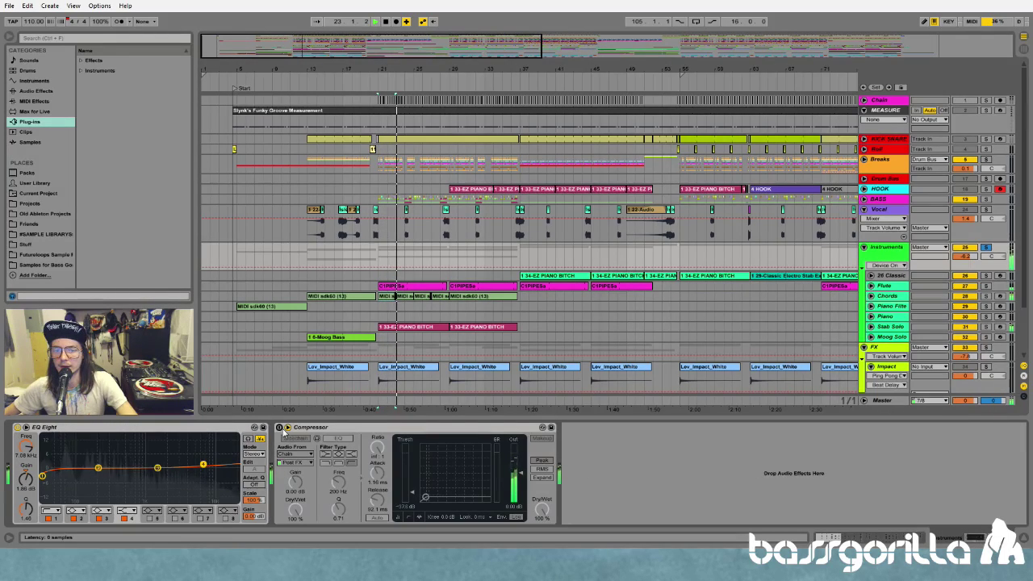
pyautogui.click(928, 297)
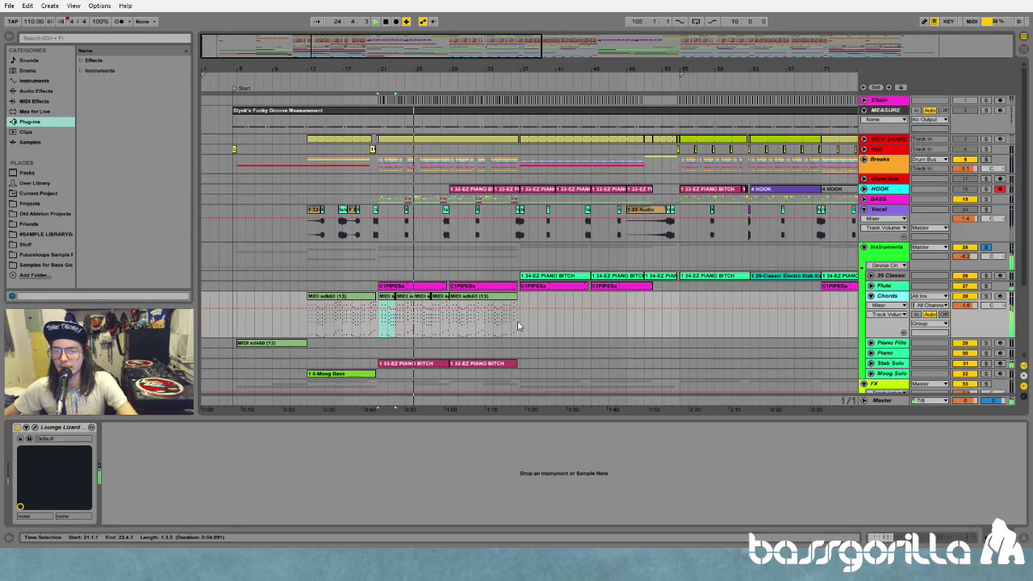
# - Play the Chords clip from bar 13, mark bars 13 to 21 on the Flute track and show the whole arrangement
pyautogui.click(433, 314)
pyautogui.click(371, 307)
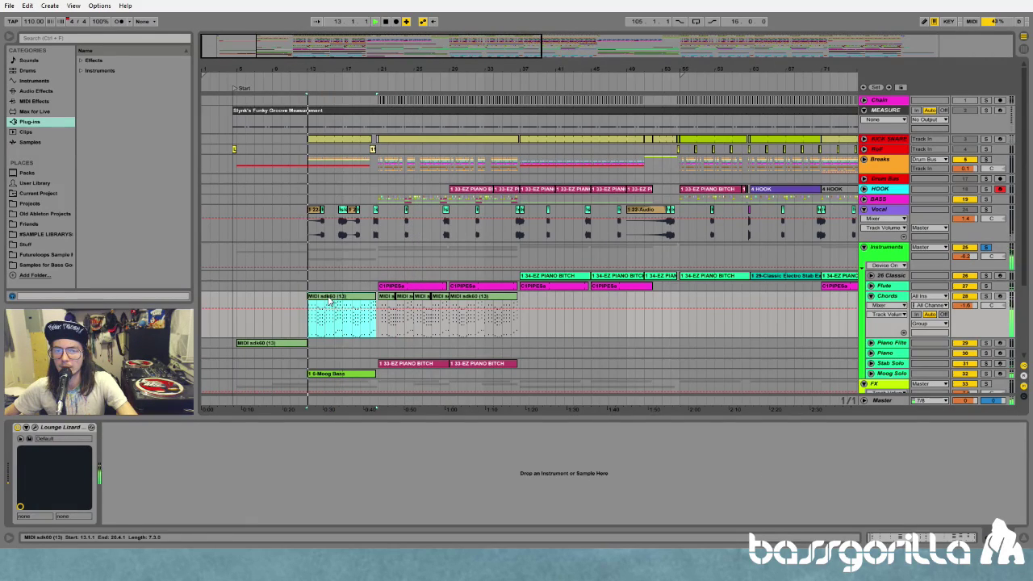
pyautogui.scroll(-2, 372, 308)
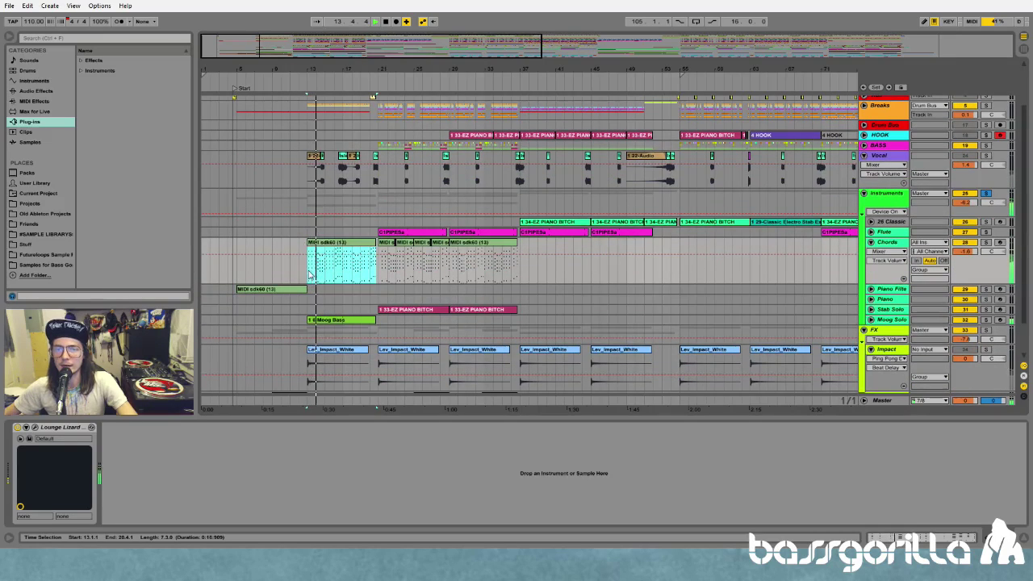
pyautogui.moveTo(309, 234); pyautogui.dragTo(378, 239)
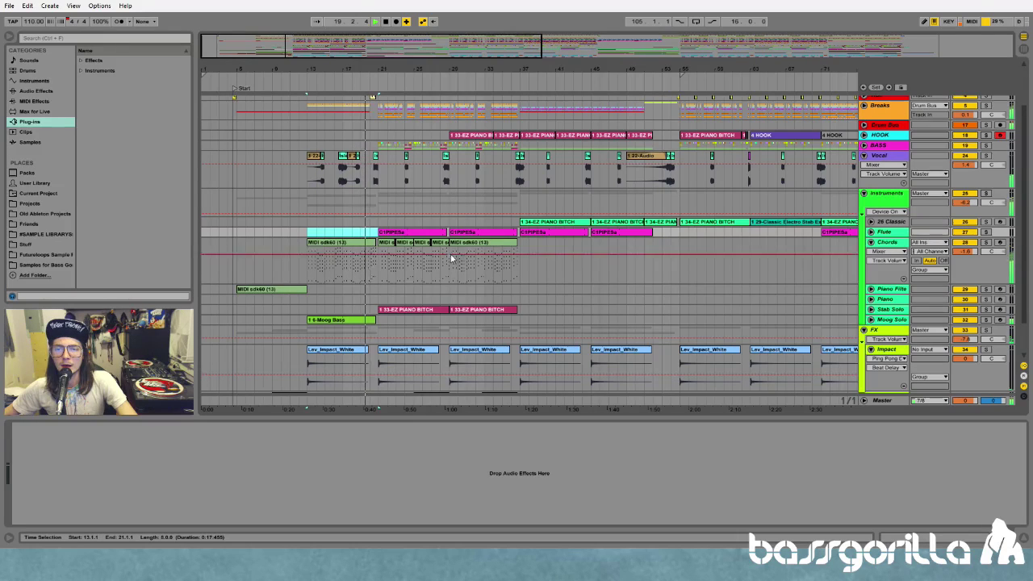
pyautogui.press('space')
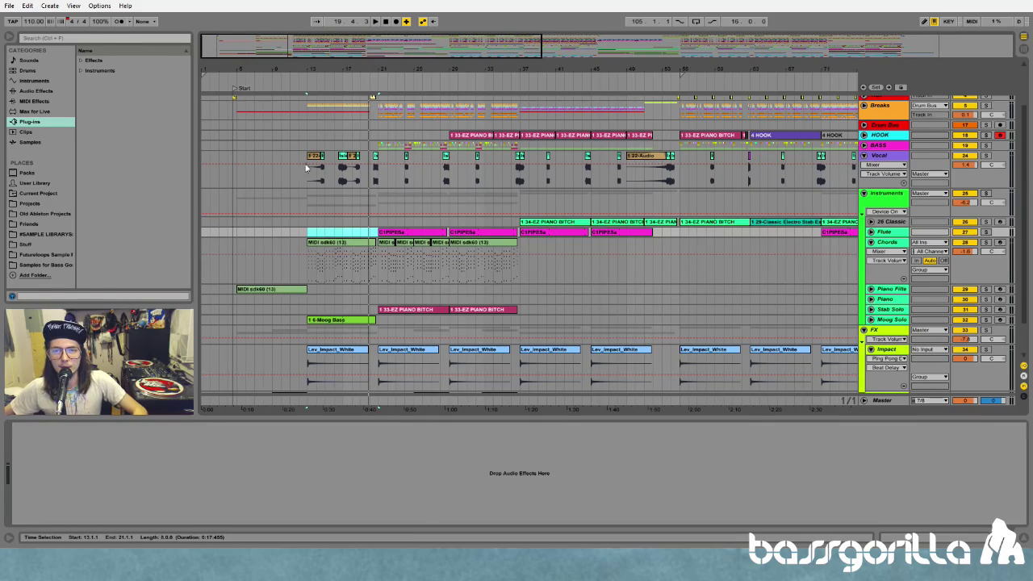
pyautogui.scroll(3, 458, 235)
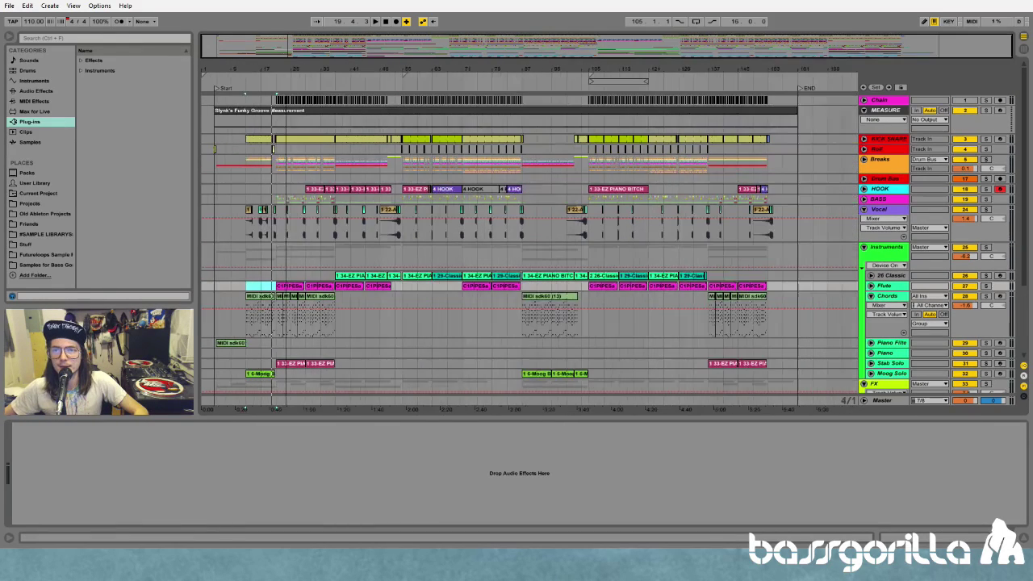
pyautogui.press('-')
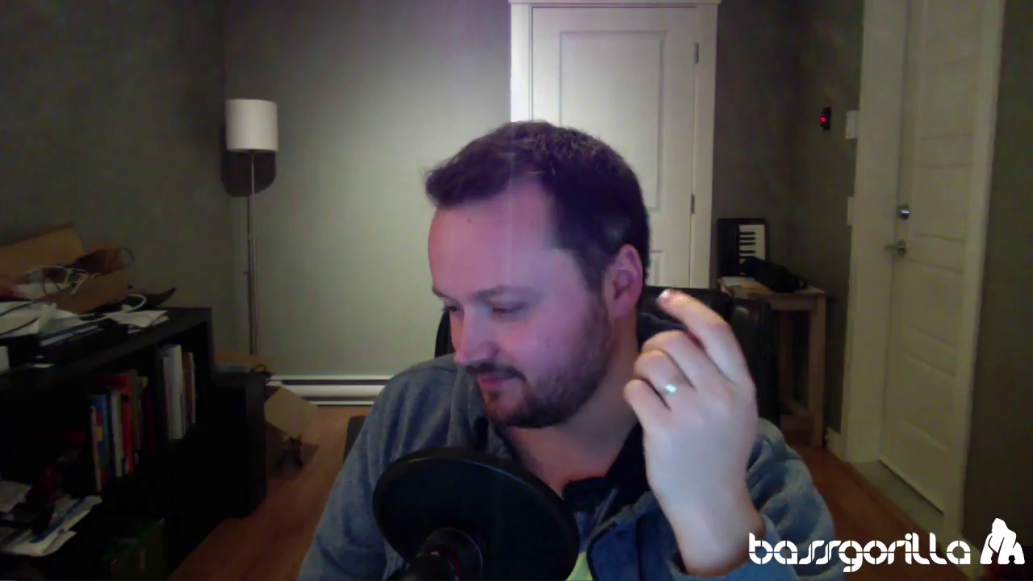